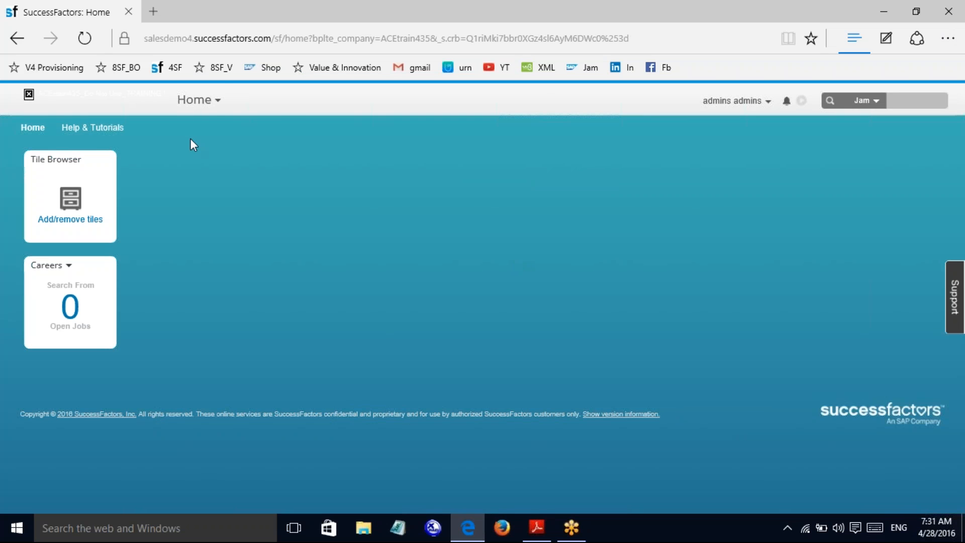
Step: Open the Goals page and review the goal categories listed in the 2012 goal plan
click(209, 103)
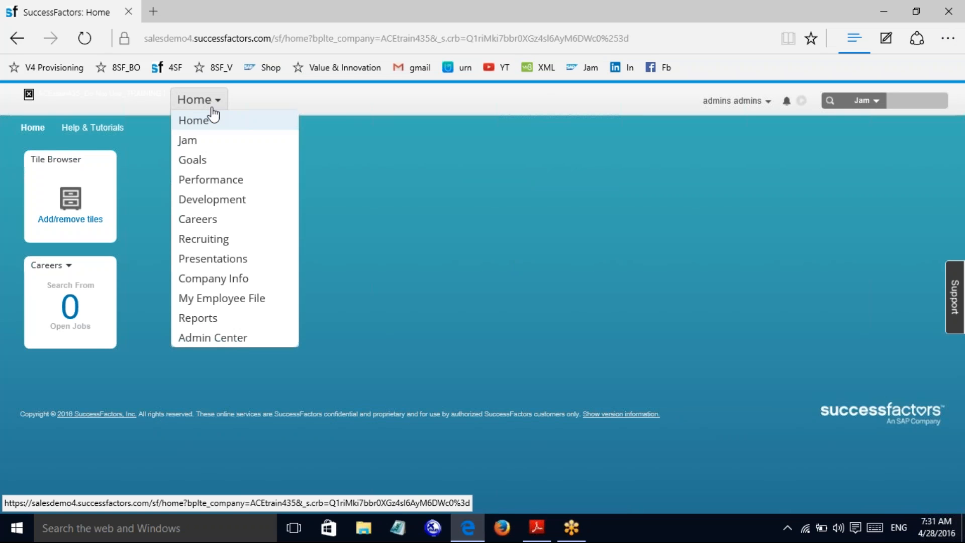
click(195, 159)
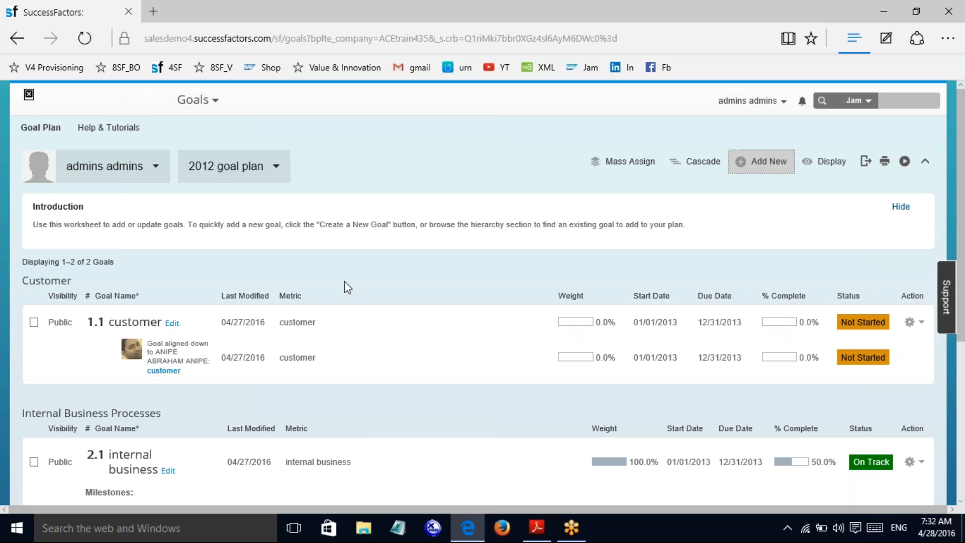
click(762, 167)
scroll(963, 274, down, 2)
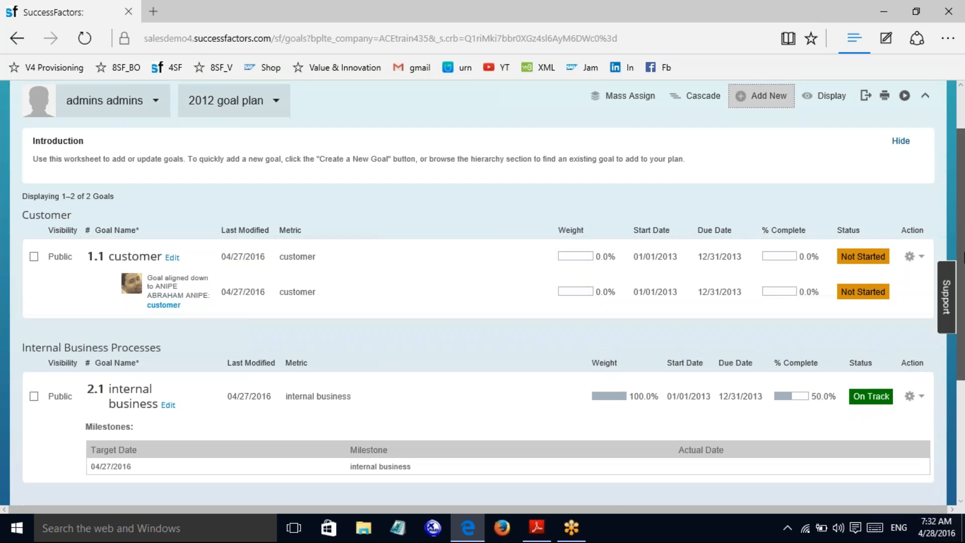
drag(962, 274, 963, 316)
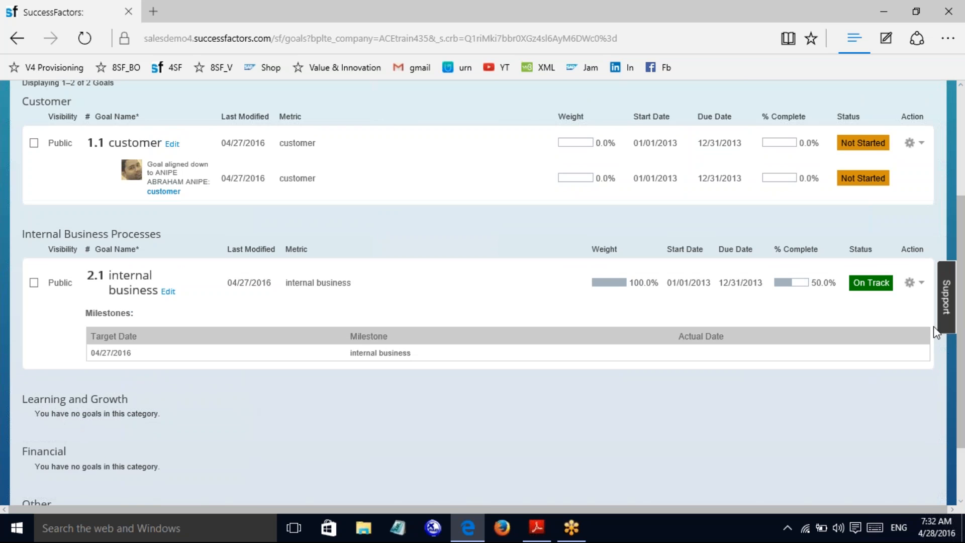
scroll(653, 371, down, 3)
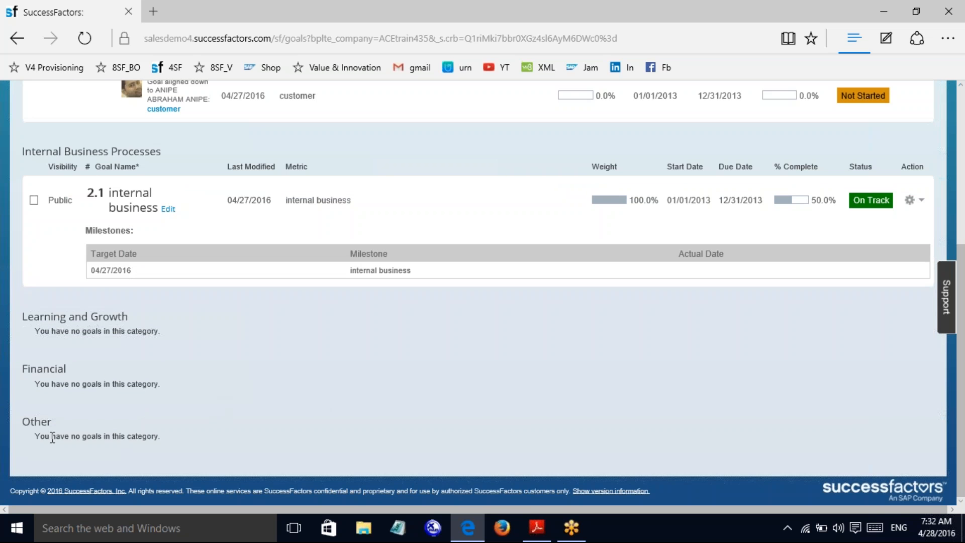
scroll(962, 266, up, 3)
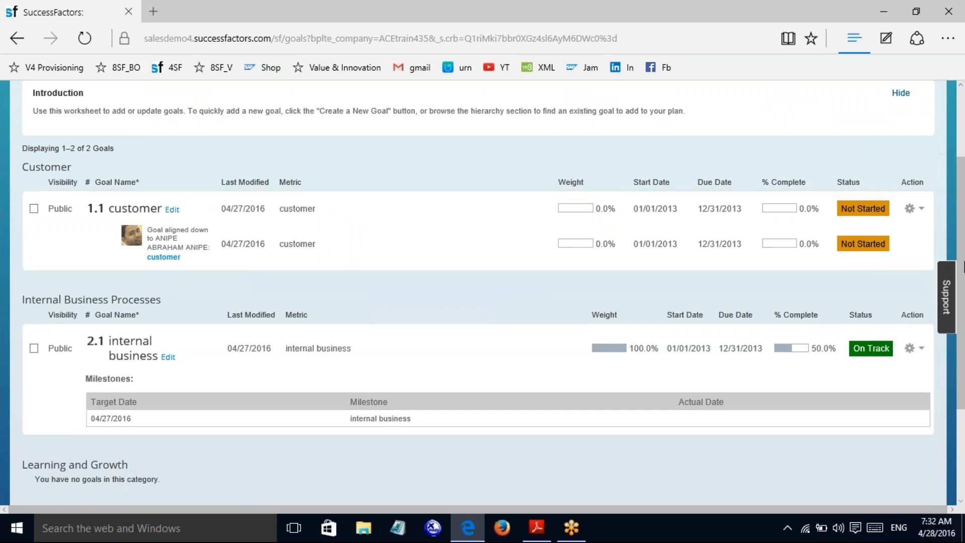
drag(963, 266, 963, 209)
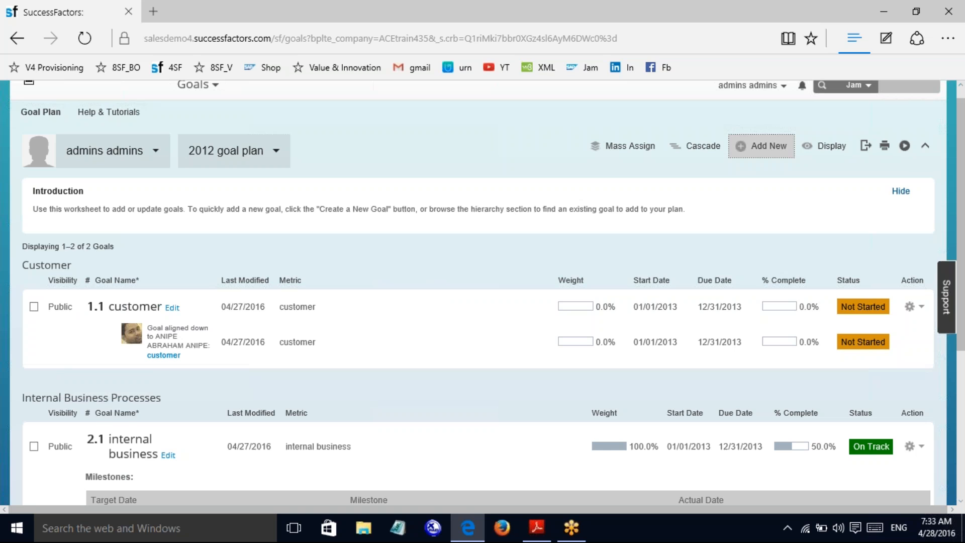
click(768, 146)
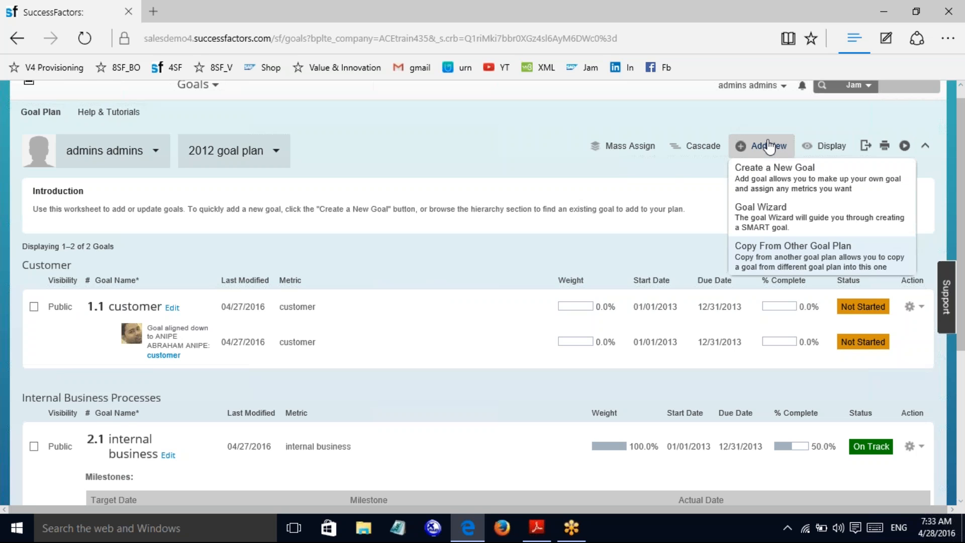
click(758, 185)
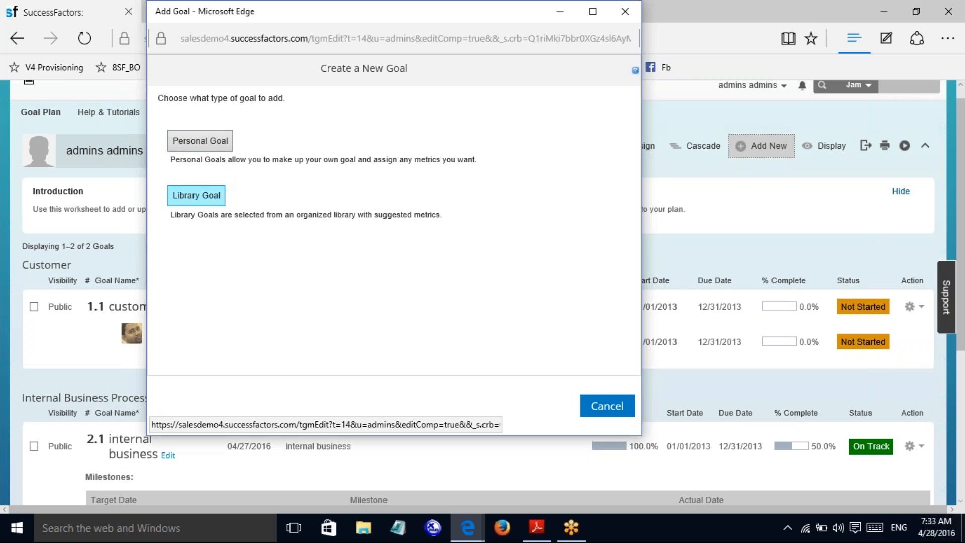
click(196, 195)
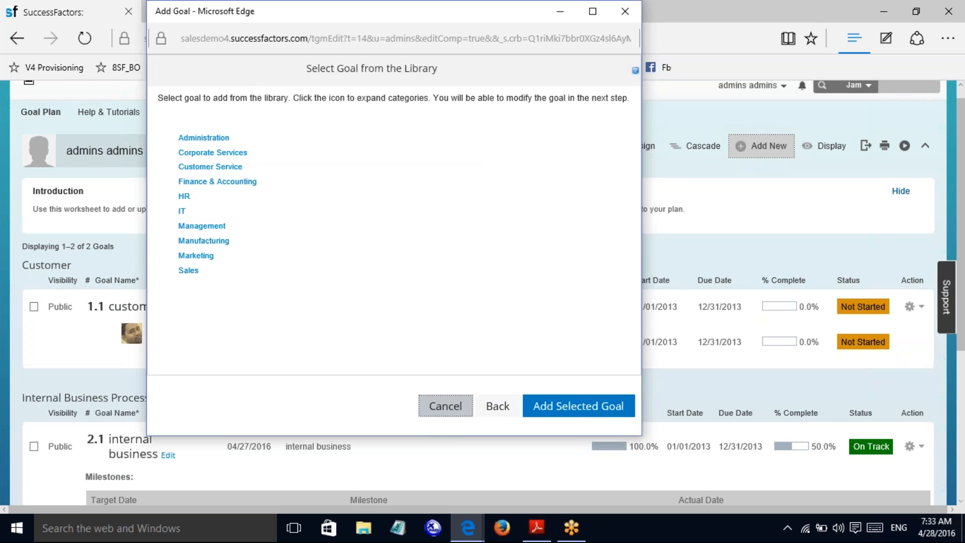
click(214, 139)
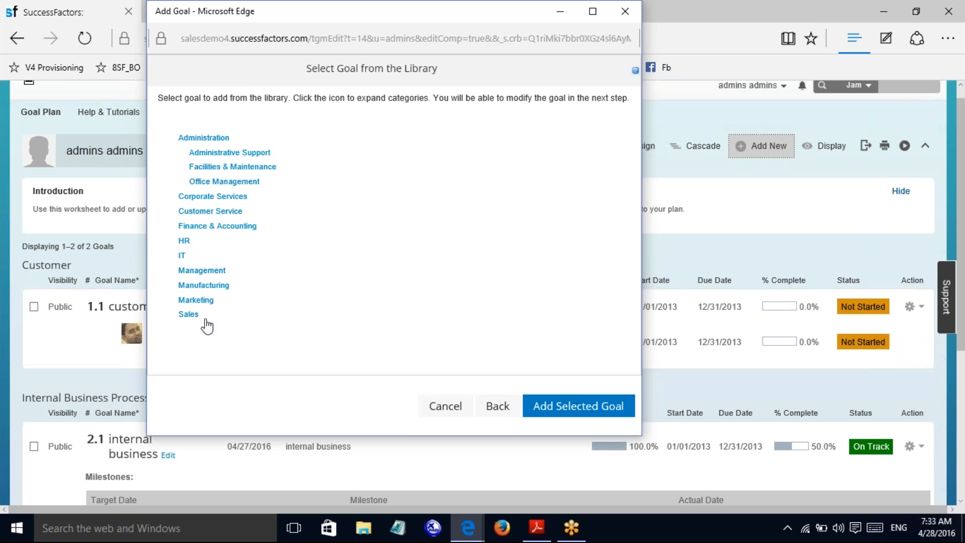
click(497, 407)
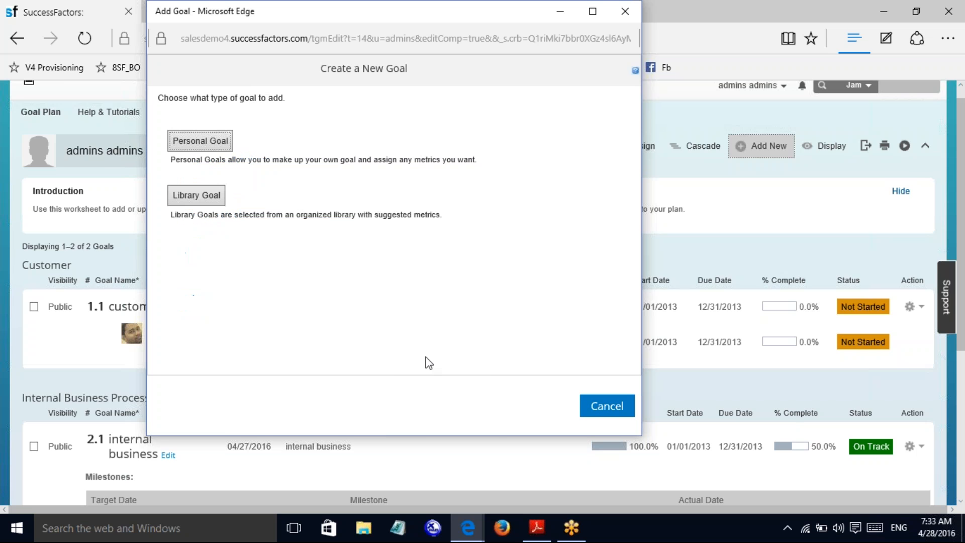
click(222, 203)
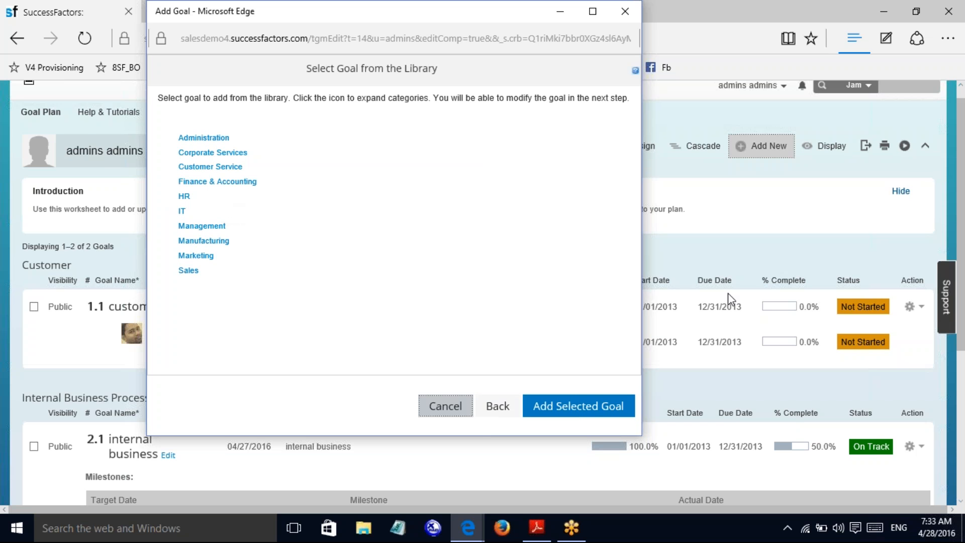
click(442, 406)
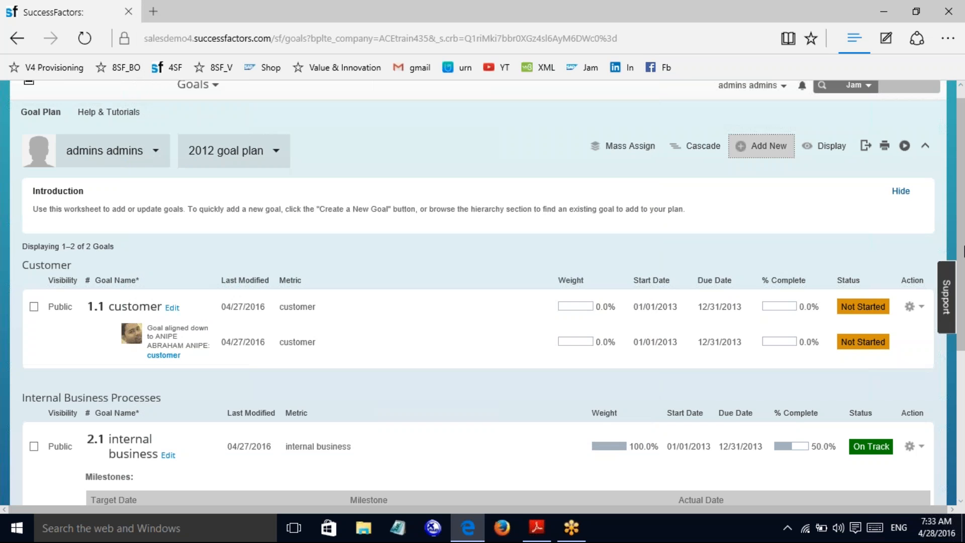
Step: Create a new library goal from Finance & Accounting, Accounting, using the entry about the percentage of error free vouchers paid
mouse_move(963, 252)
mouse_down()
mouse_move(963, 377)
mouse_move(963, 258)
mouse_up()
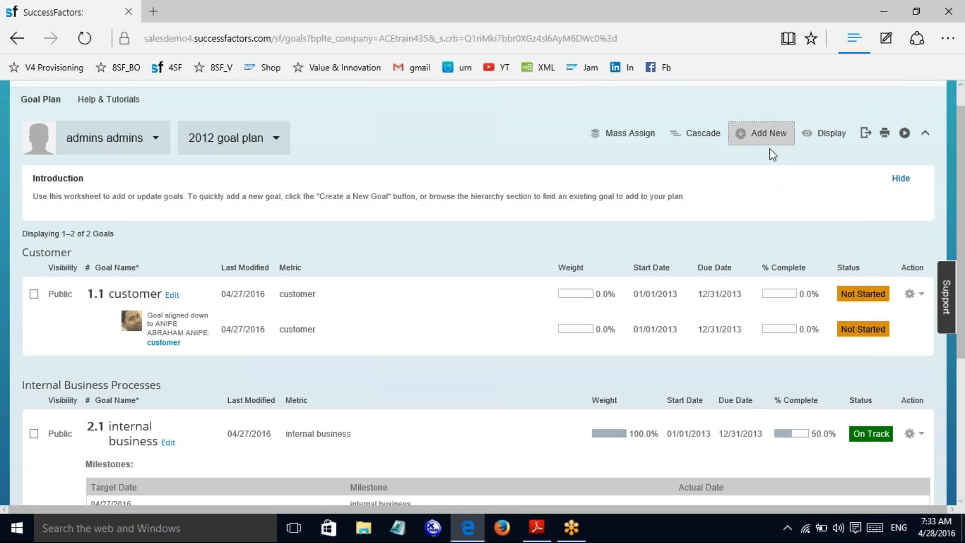
click(768, 135)
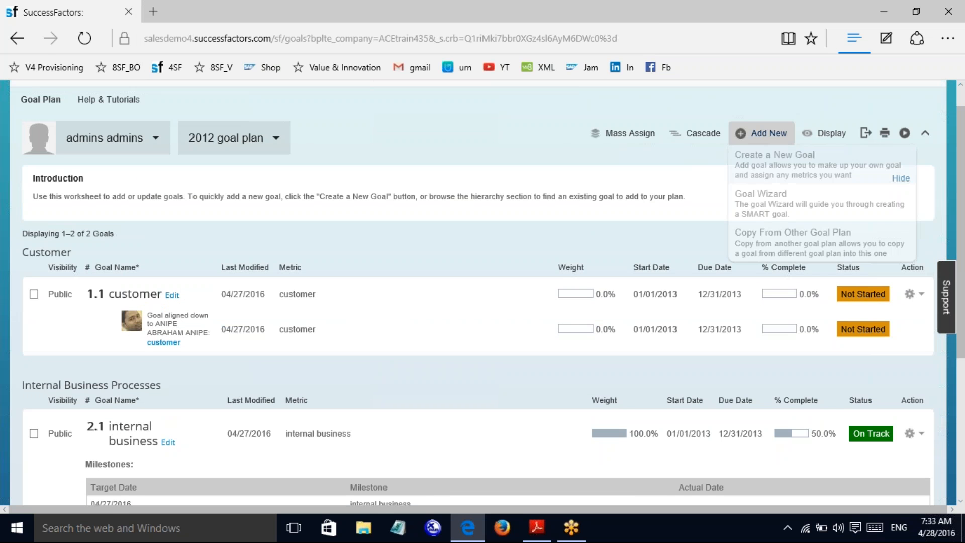
click(767, 172)
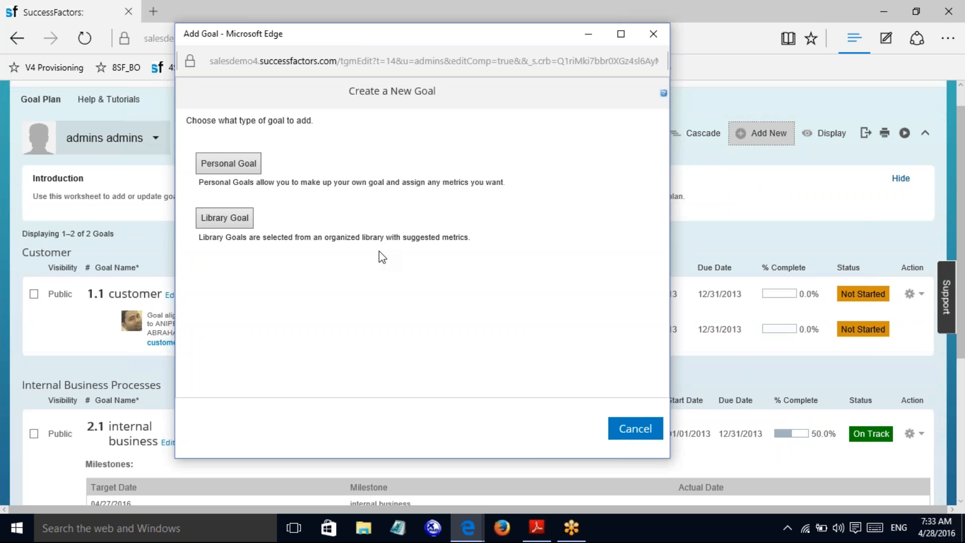
click(237, 219)
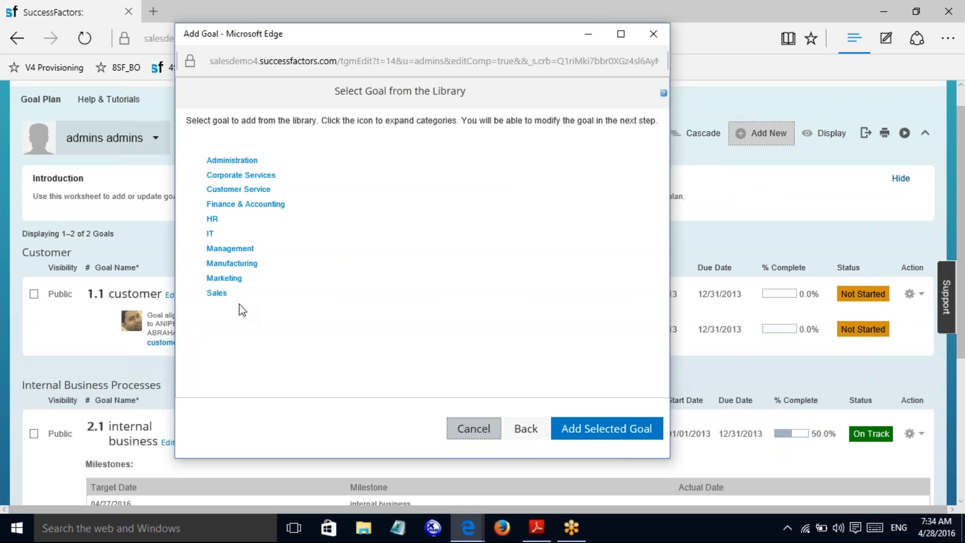
click(247, 205)
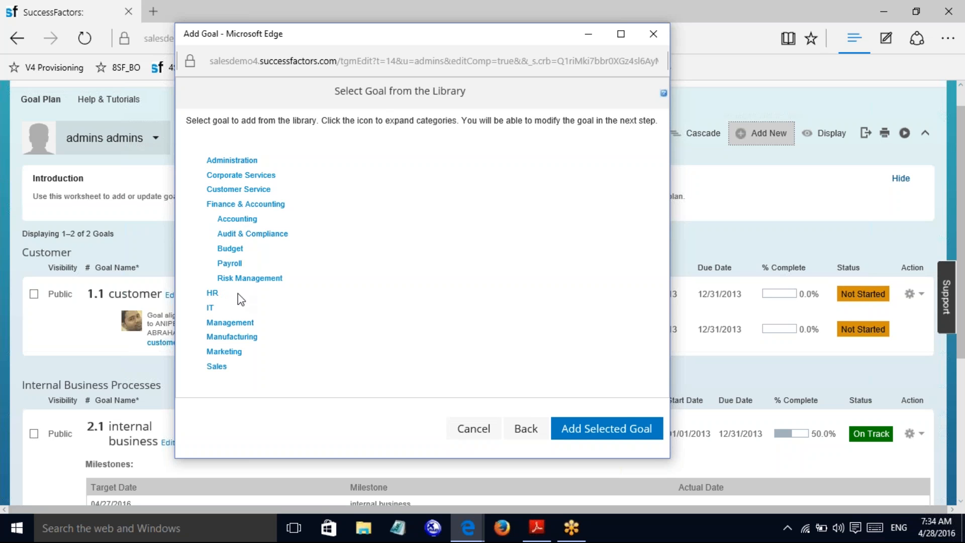
click(239, 220)
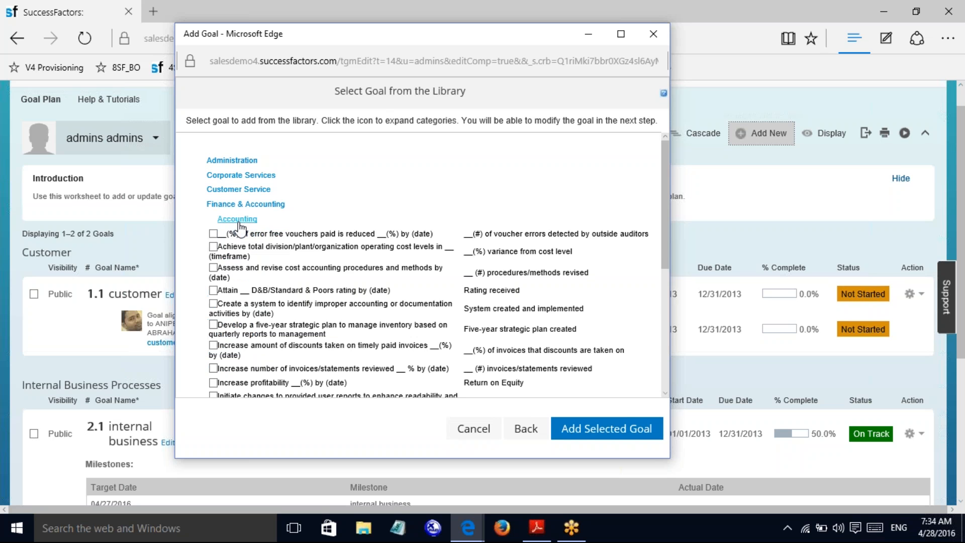
click(213, 234)
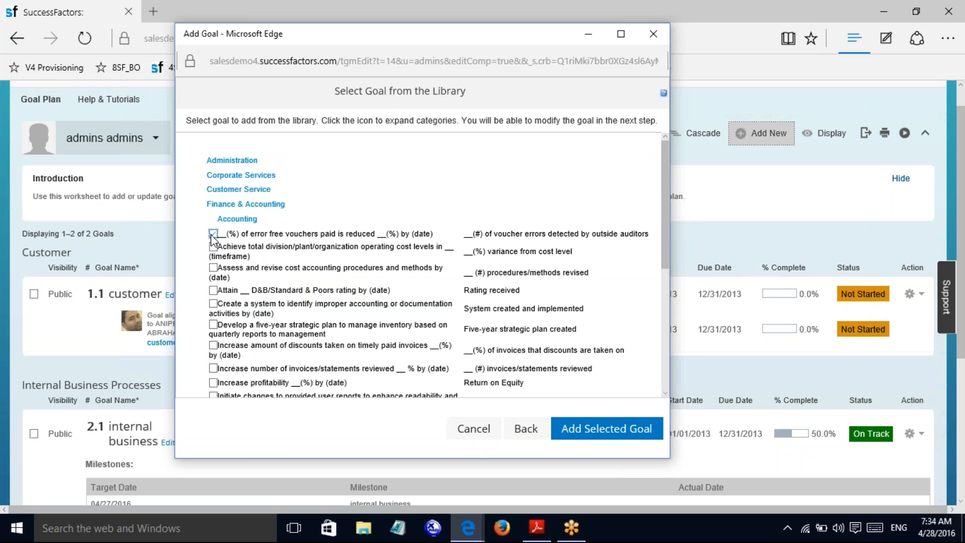
click(593, 441)
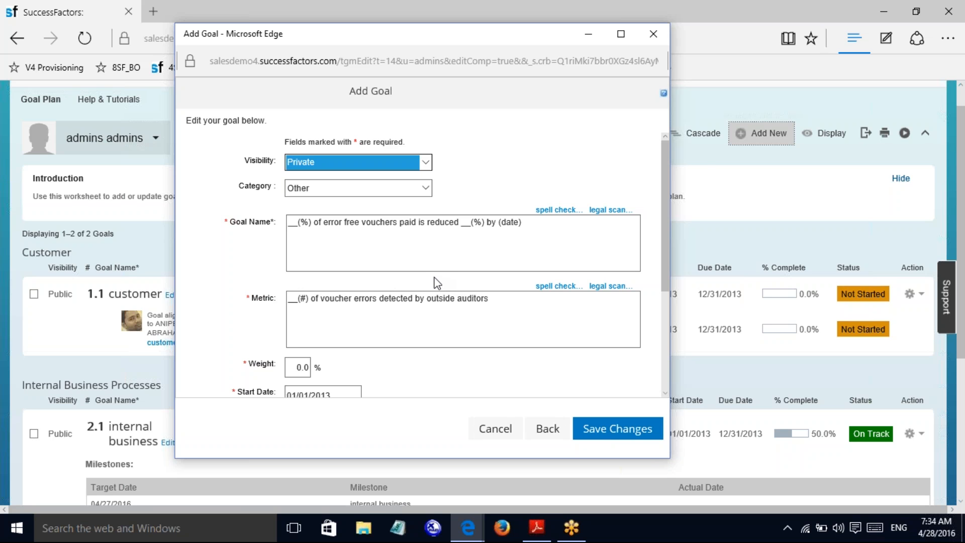
Step: Set the new goal's category to Financial and its weight to 100%
click(427, 189)
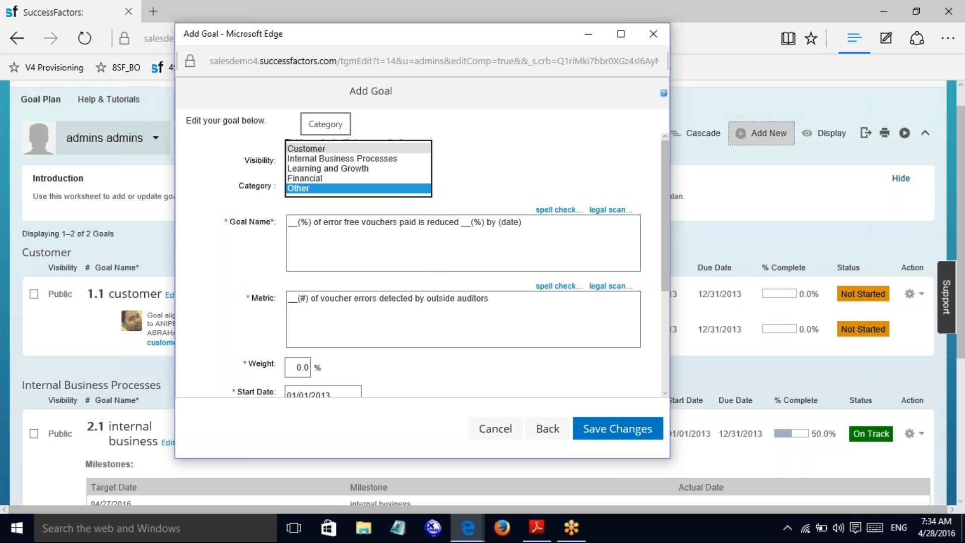
click(322, 177)
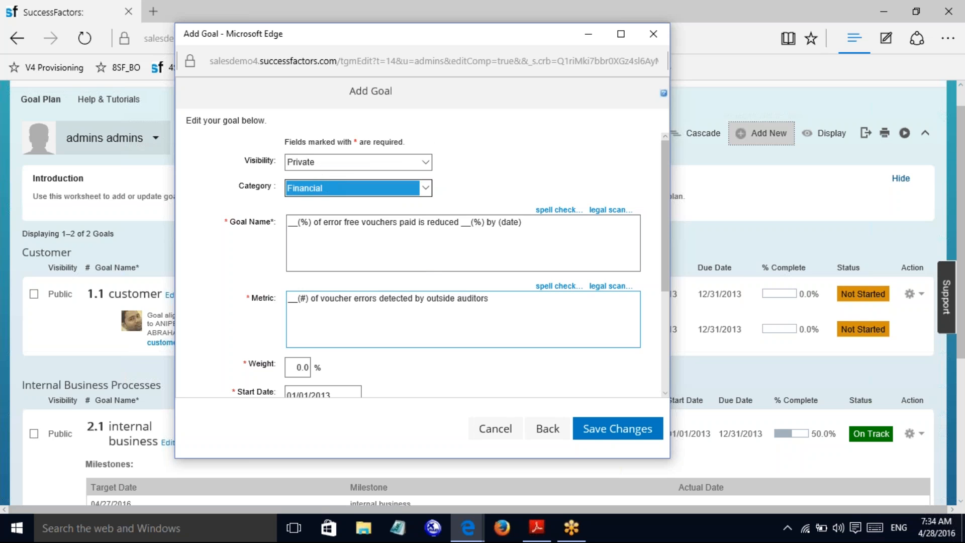
drag(665, 272, 665, 365)
click(291, 205)
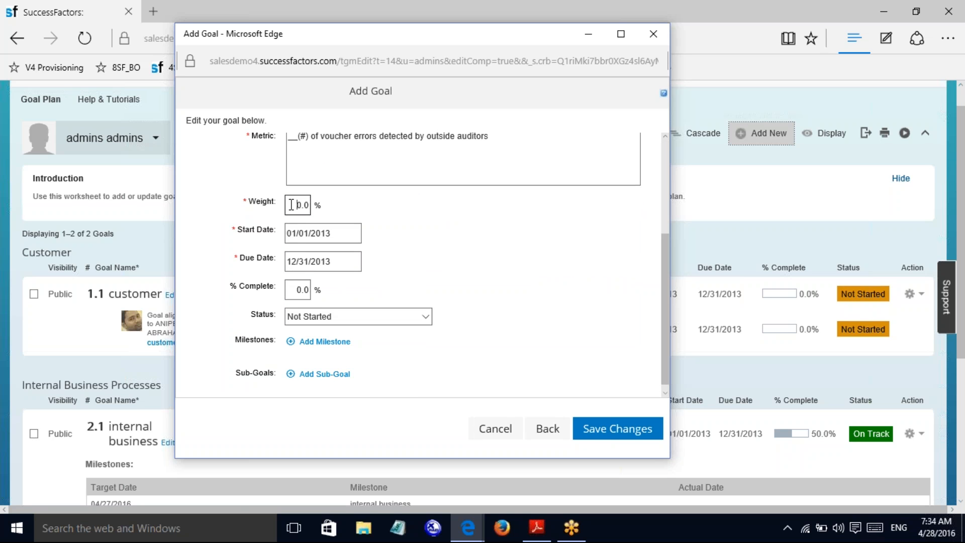
text(10)
Step: Set the goal's due date to 12/31/2016 and its start date to 01/01/2016
click(324, 259)
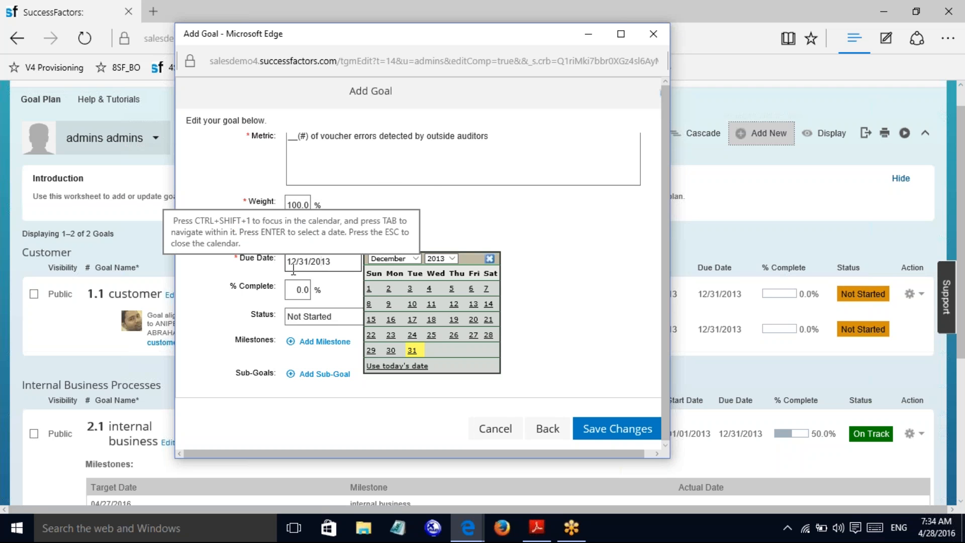
click(452, 258)
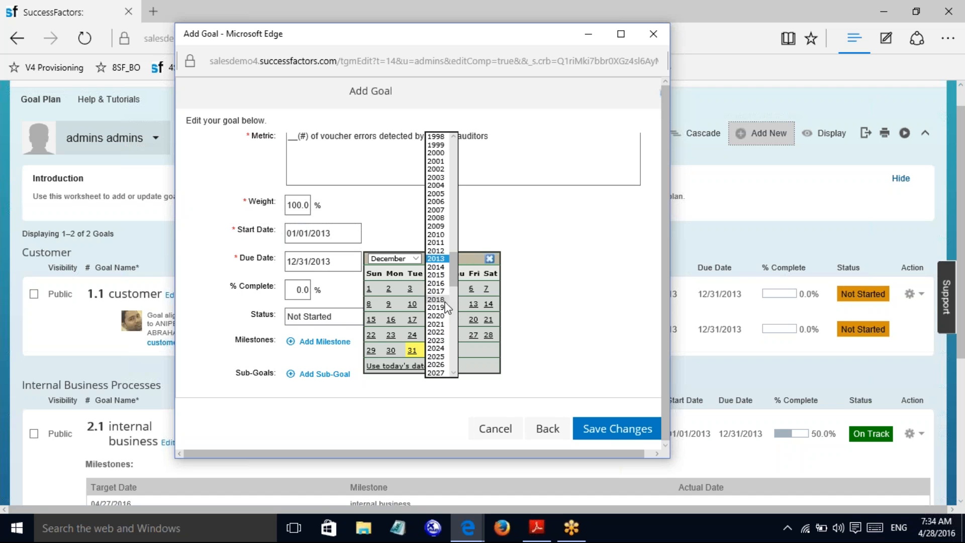
click(436, 283)
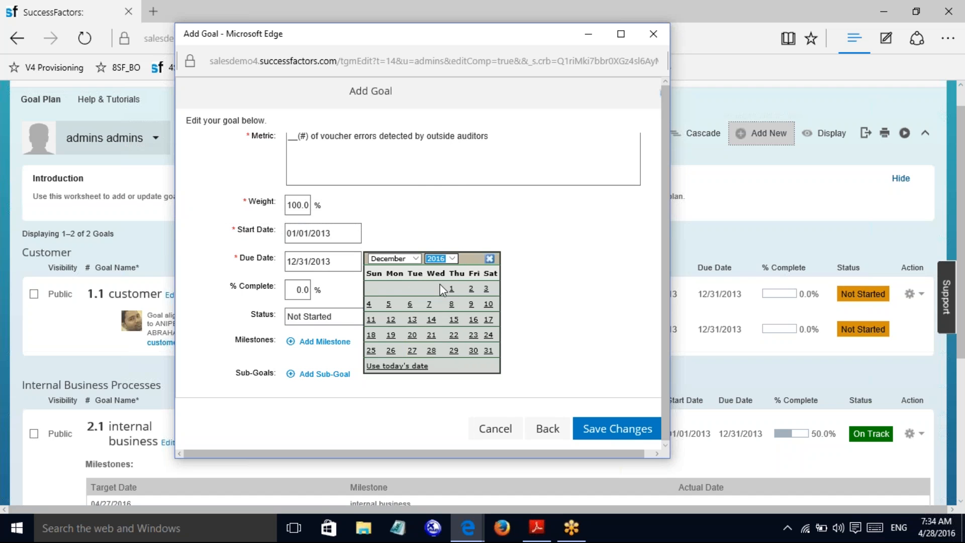
click(488, 351)
click(328, 233)
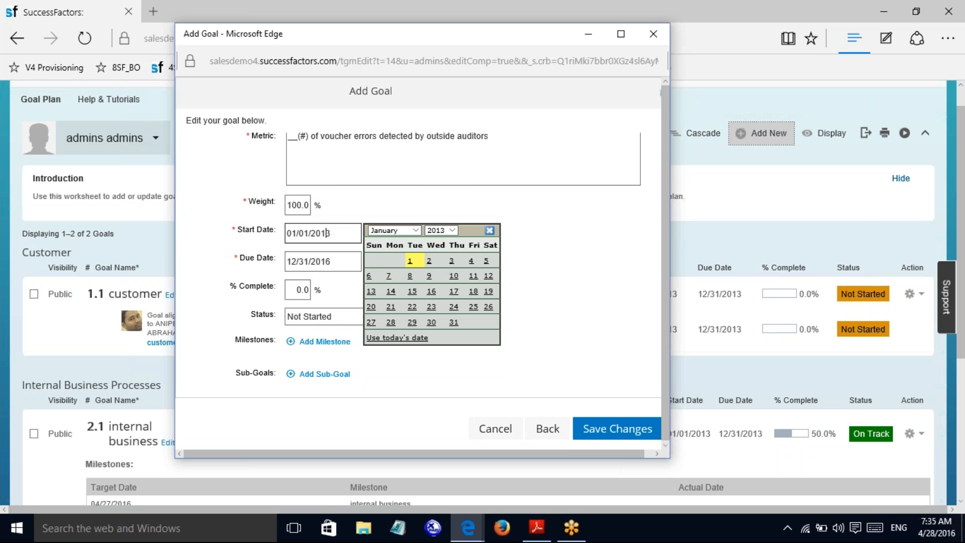
click(445, 232)
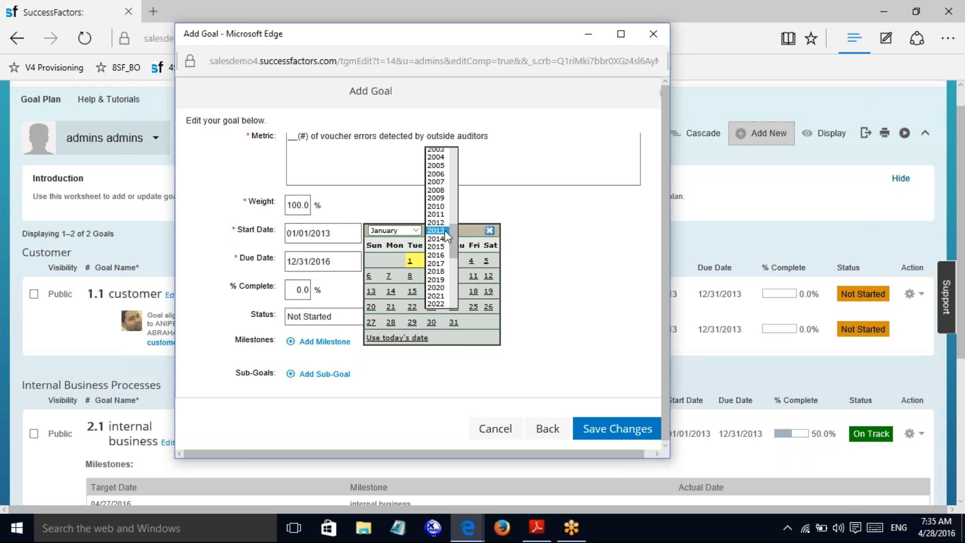
click(435, 256)
click(471, 260)
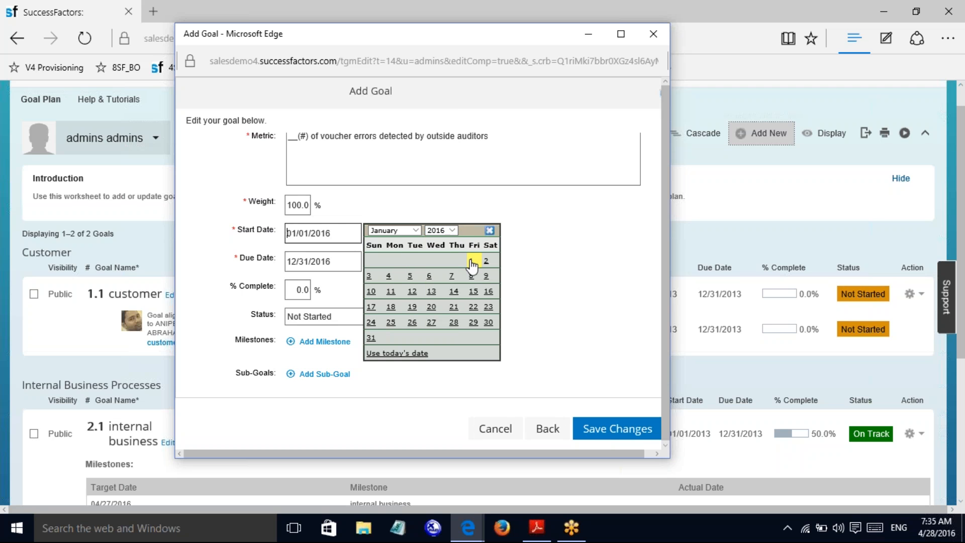
Step: Set the goal's completion to 50% and its status to On Track
click(296, 291)
text(5)
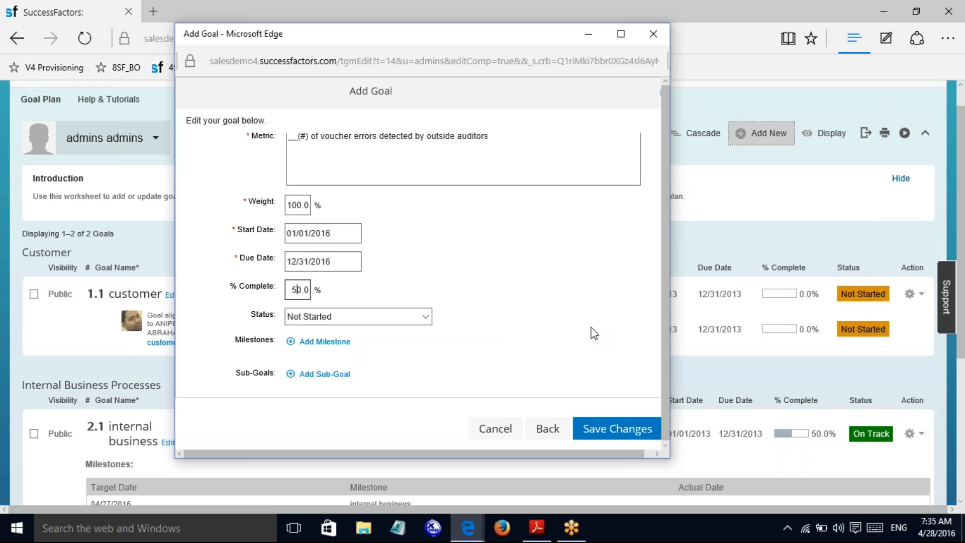
click(419, 315)
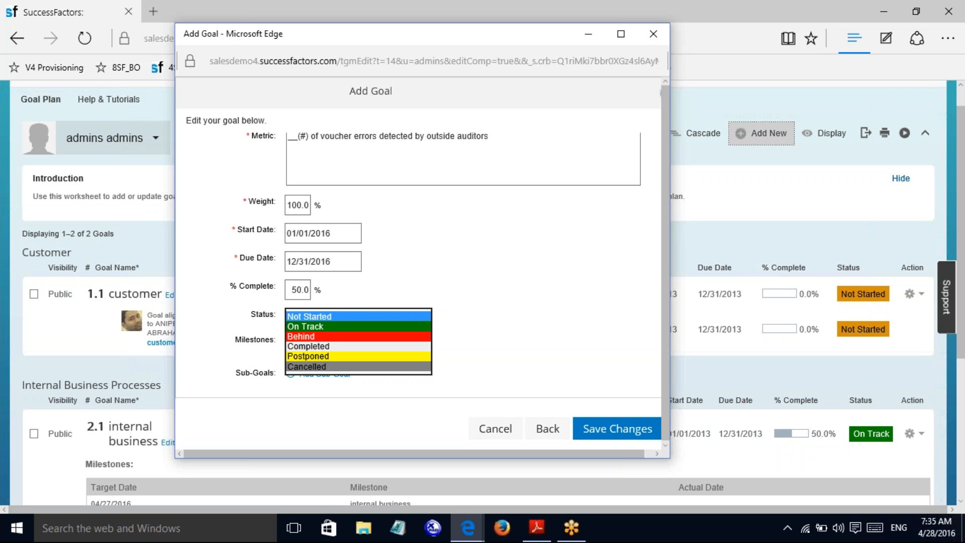
click(310, 324)
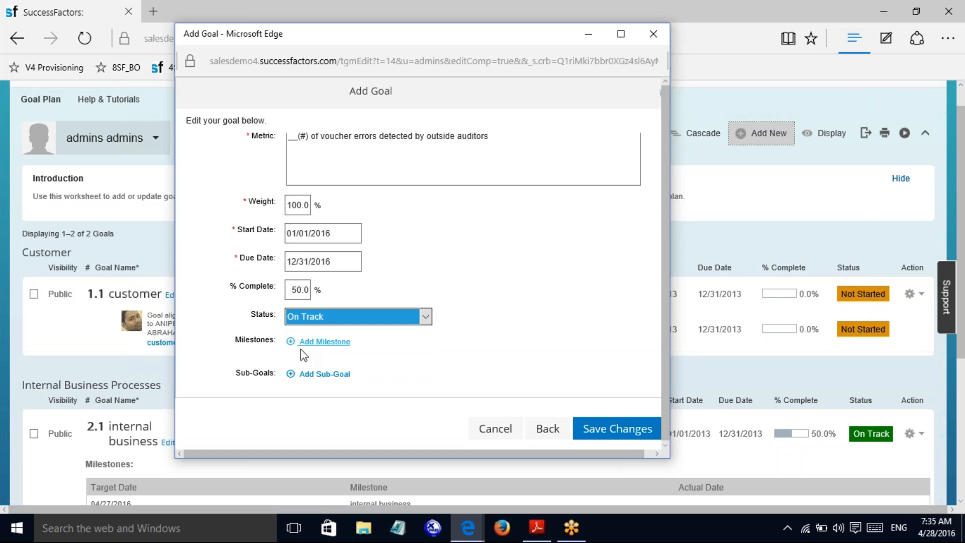
Step: Discard the blank milestone row added to the goal and save the goal to the plan
click(318, 341)
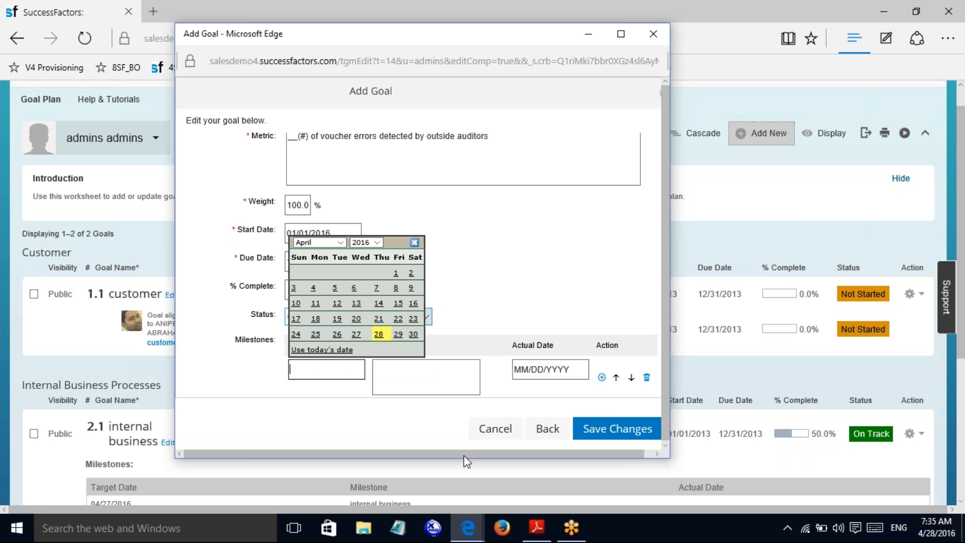
click(648, 378)
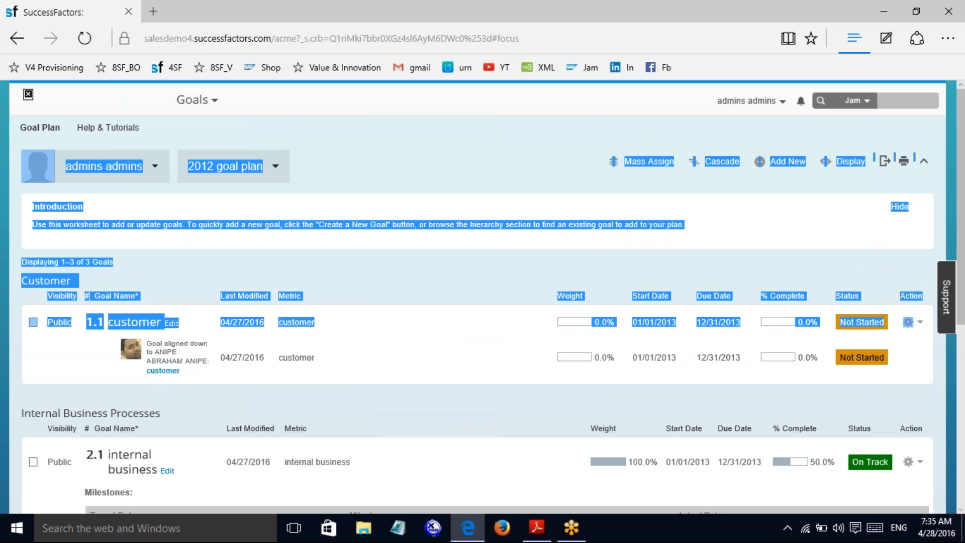
drag(963, 203, 963, 389)
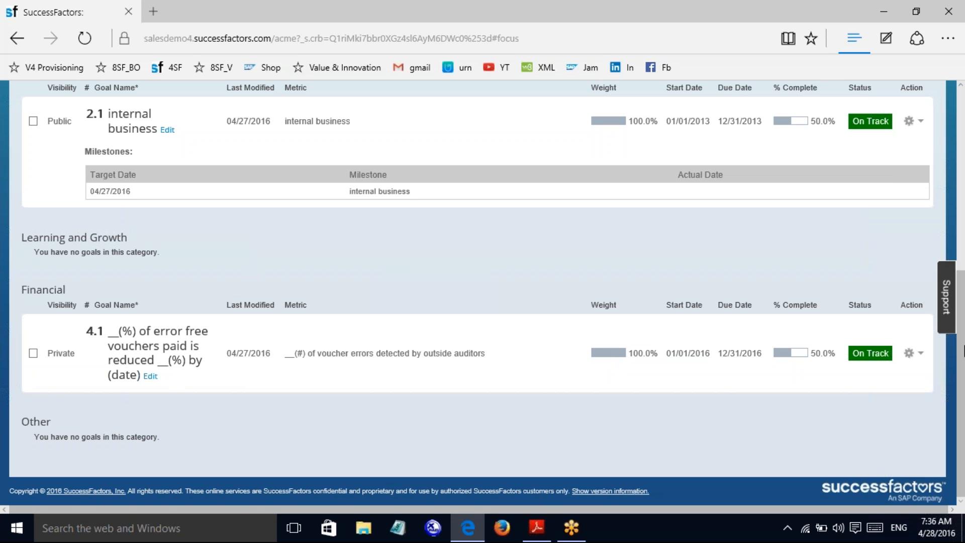
Step: Hide Milestones, Sub-Goals, Status, % Complete and Due Date in the goal plan display
scroll(962, 271, up, 3)
scroll(962, 271, up, 4)
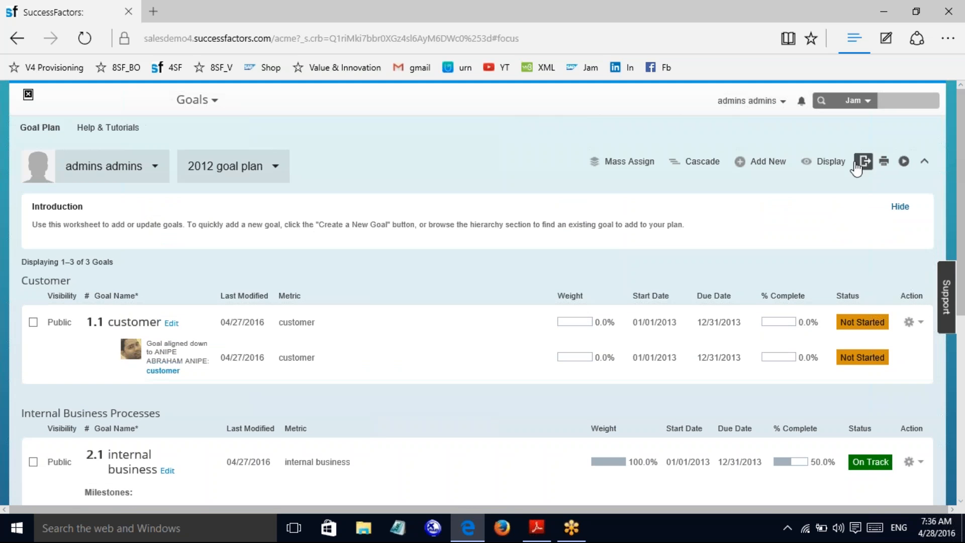
click(827, 164)
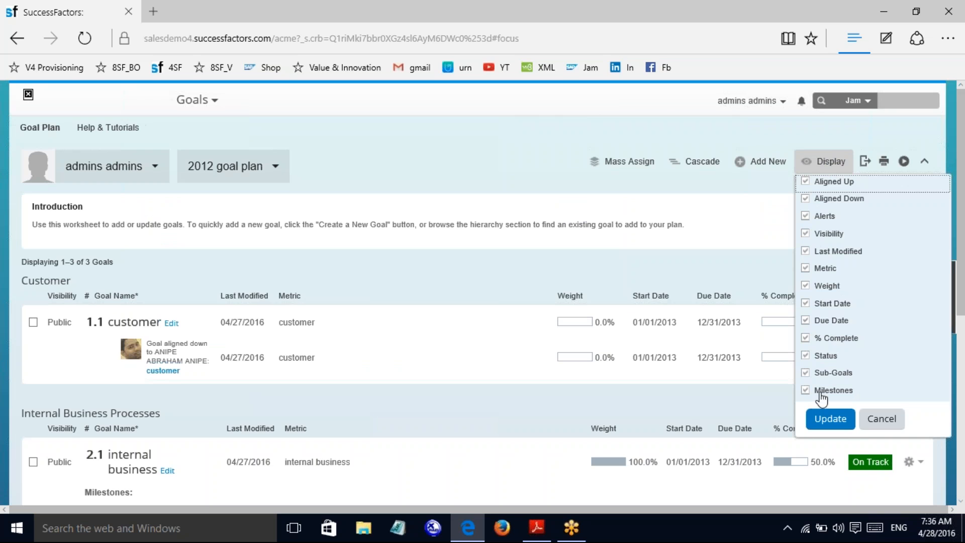
click(806, 390)
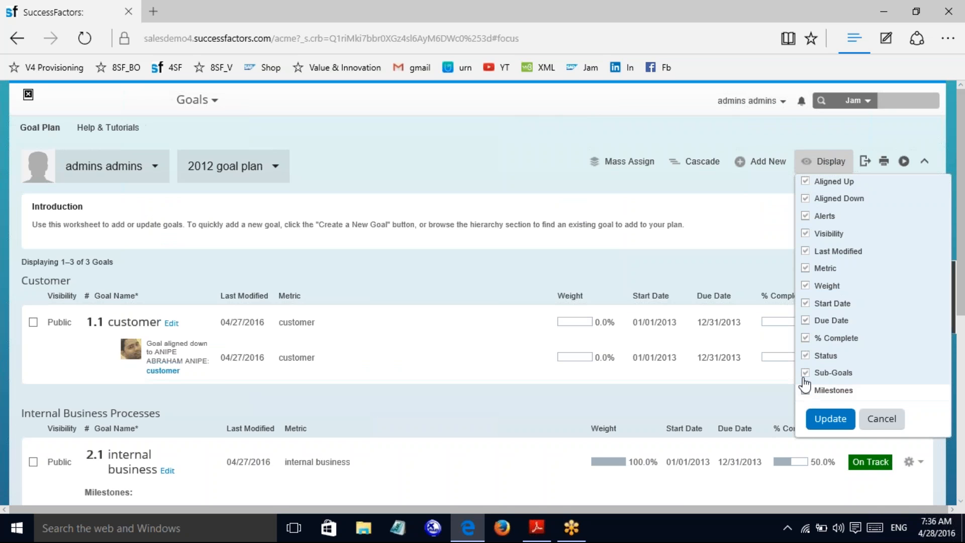
click(805, 372)
click(806, 357)
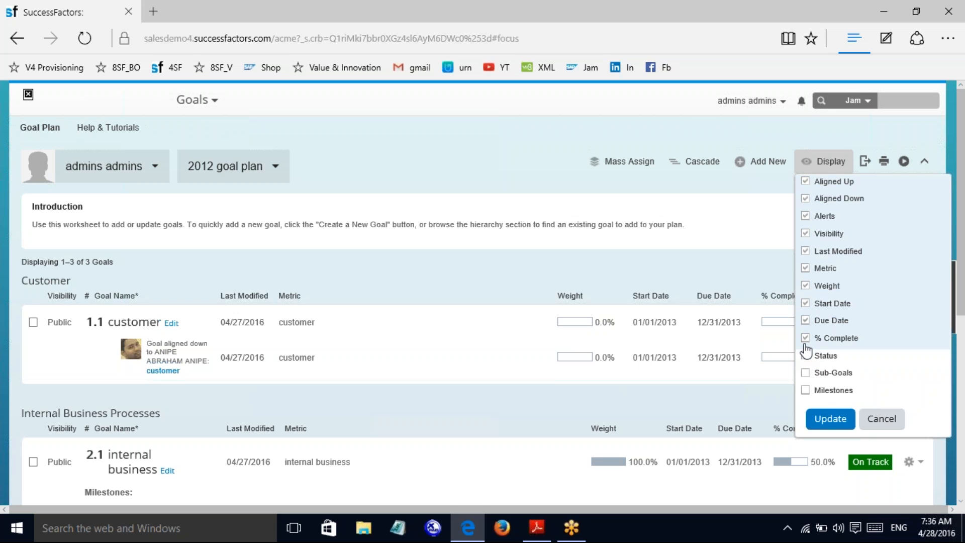
click(805, 323)
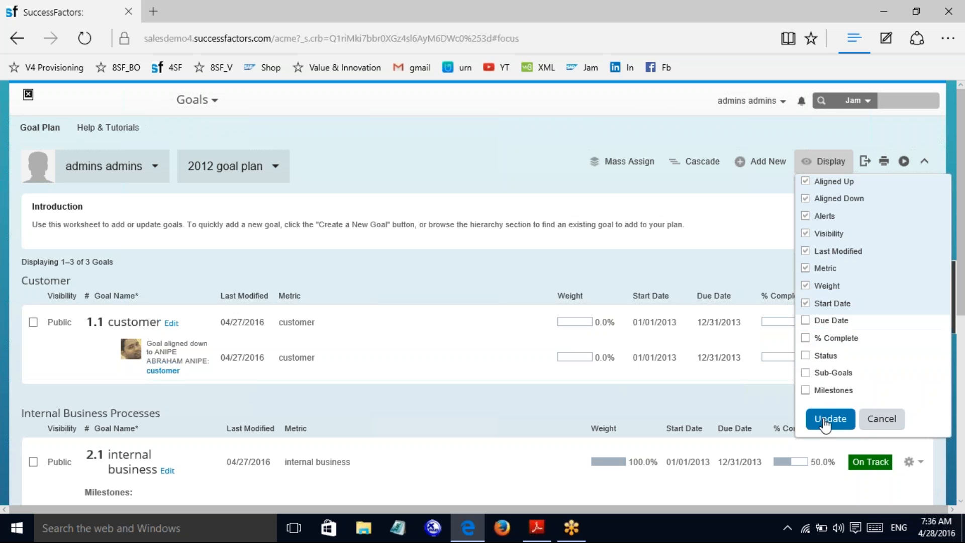
click(825, 422)
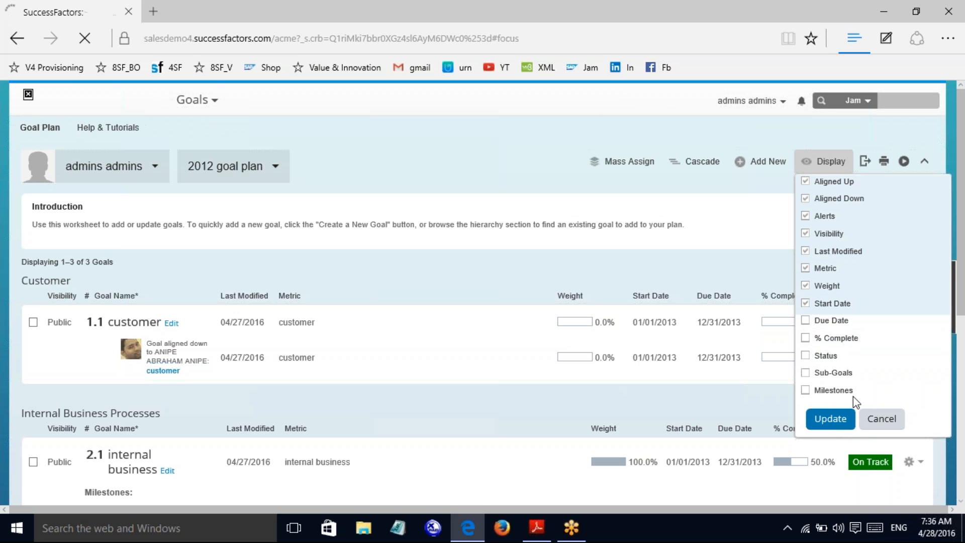
scroll(478, 337, down, 5)
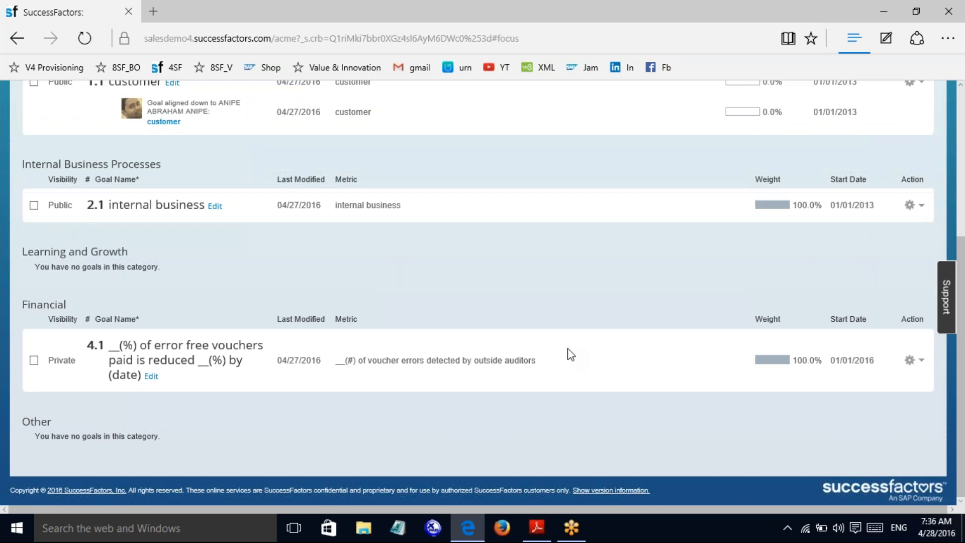
Step: Show Due Date, % Complete, Status, Sub-Goals and Milestones again in the goal plan display
drag(960, 322, 960, 173)
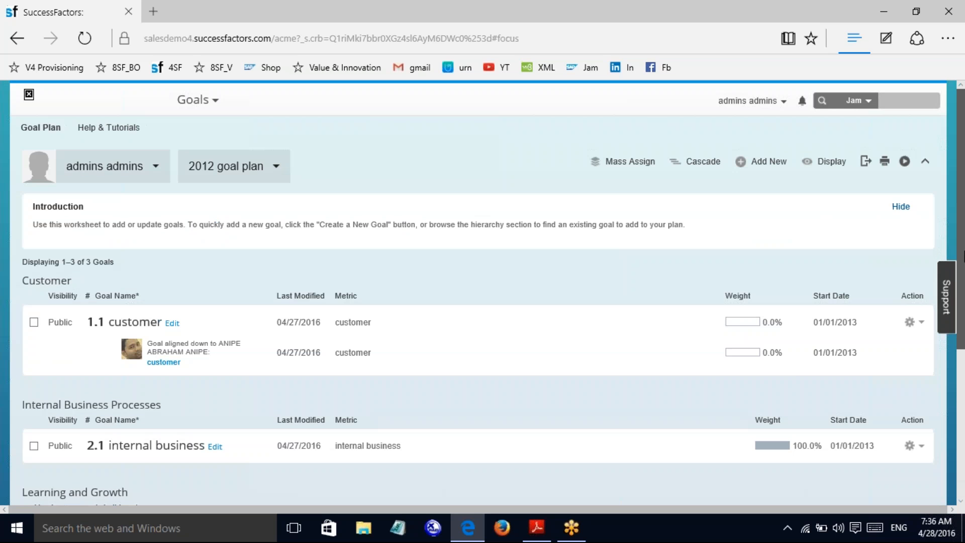
click(828, 169)
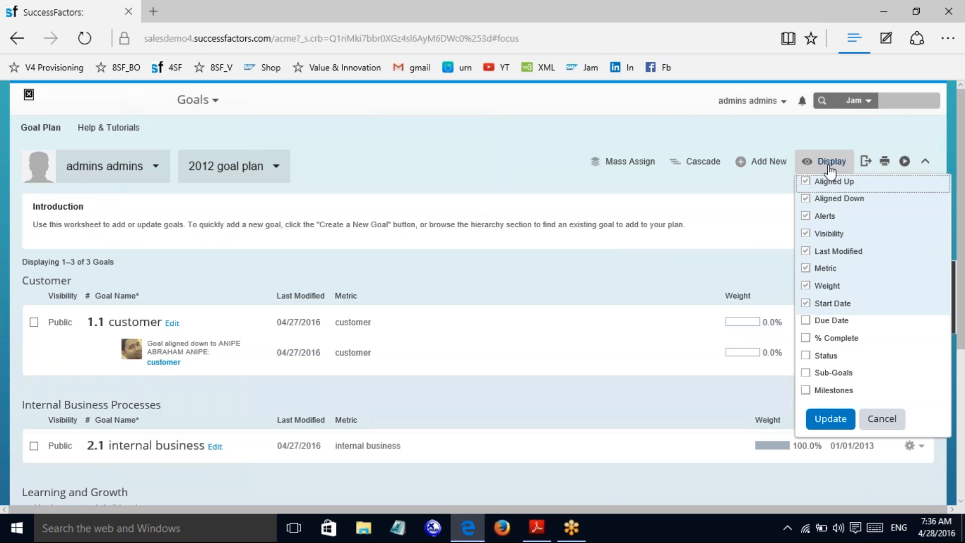
click(806, 322)
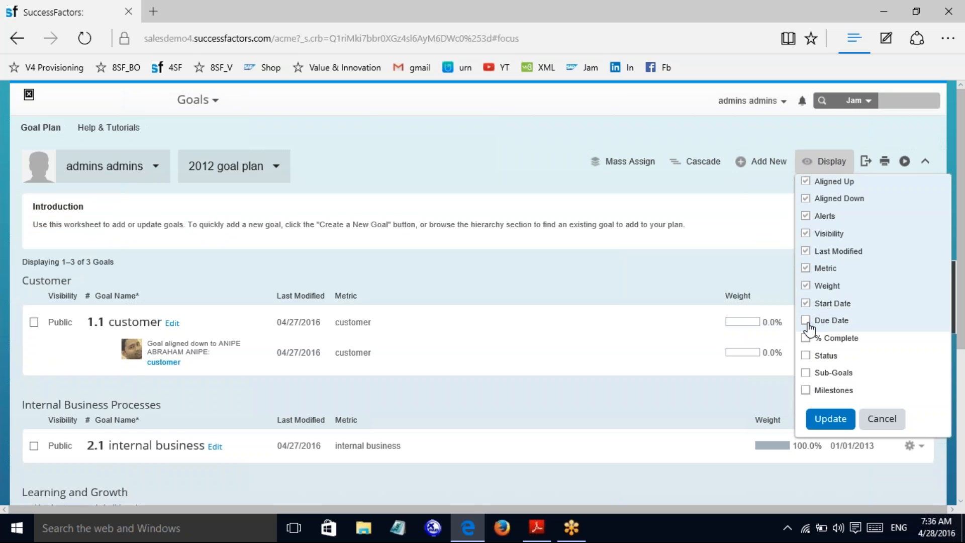
click(806, 338)
click(806, 356)
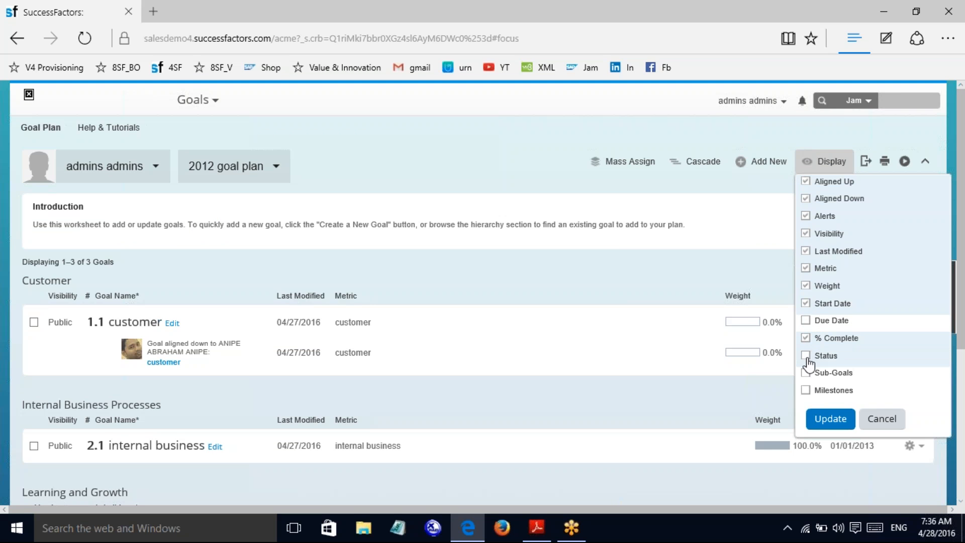
click(805, 391)
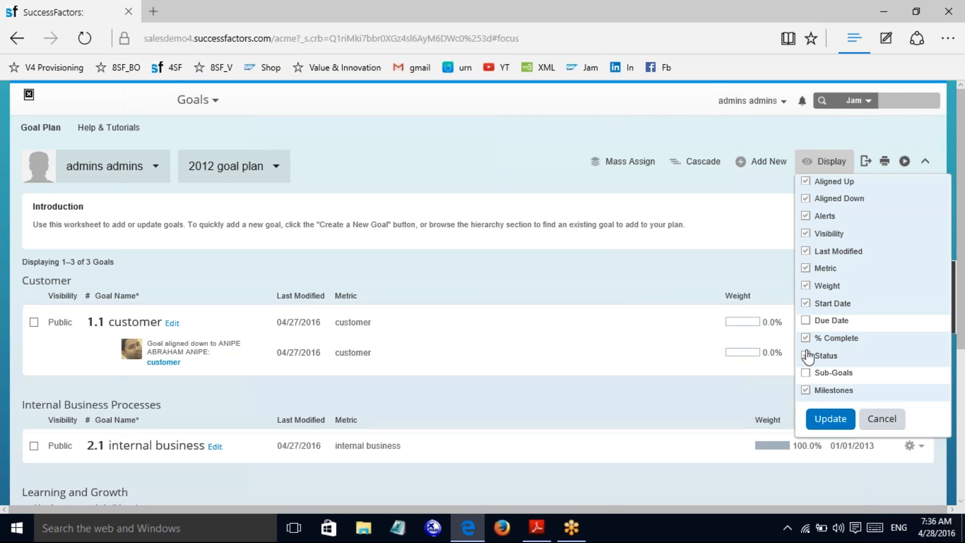
click(806, 321)
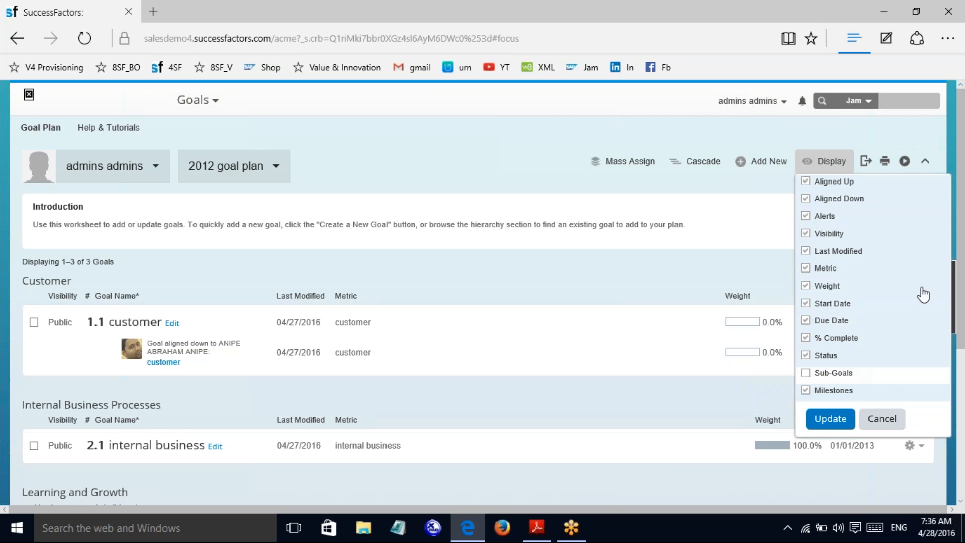
click(806, 373)
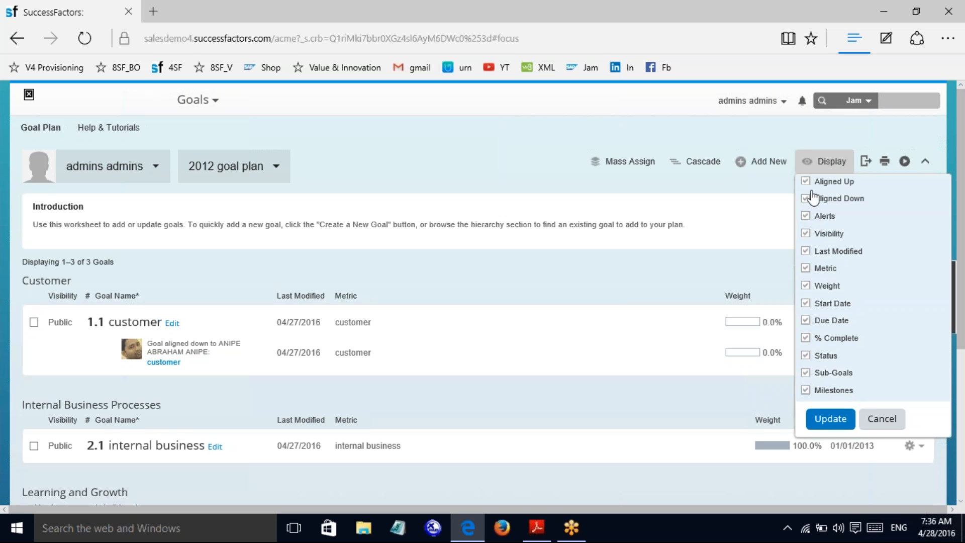
click(822, 422)
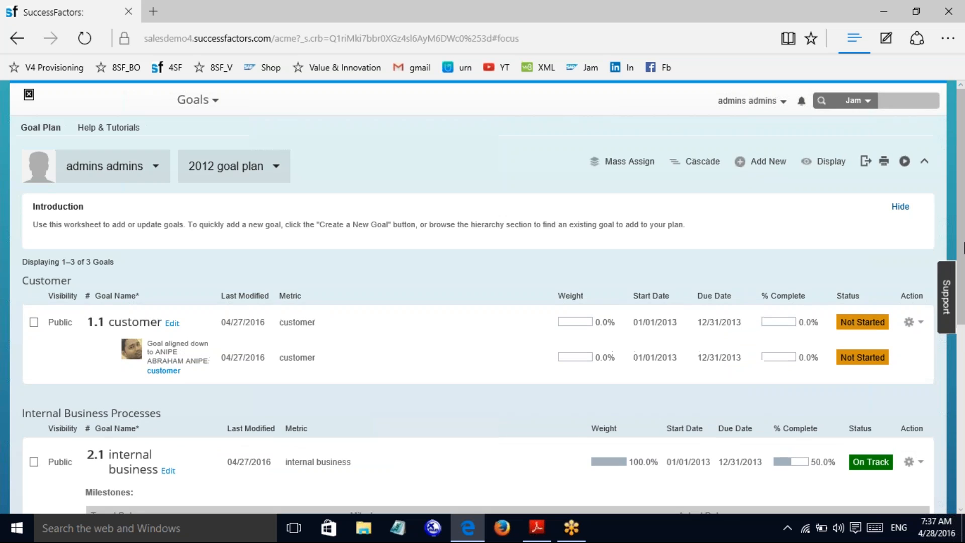
Step: Review the goals, milestones and statuses listed under each category of the 2012 goal plan
scroll(483, 301, down, 4)
scroll(101, 374, down, 3)
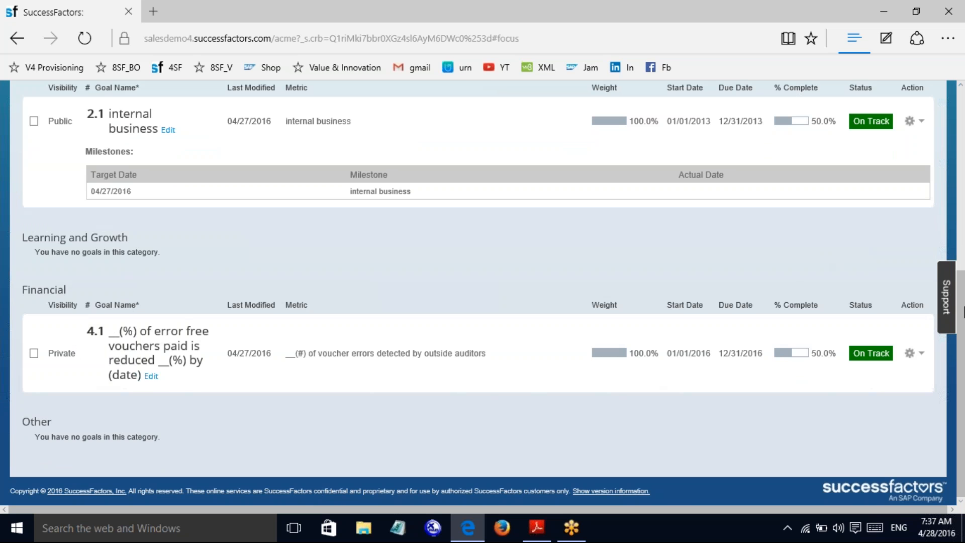
scroll(961, 274, up, 2)
scroll(961, 271, up, 2)
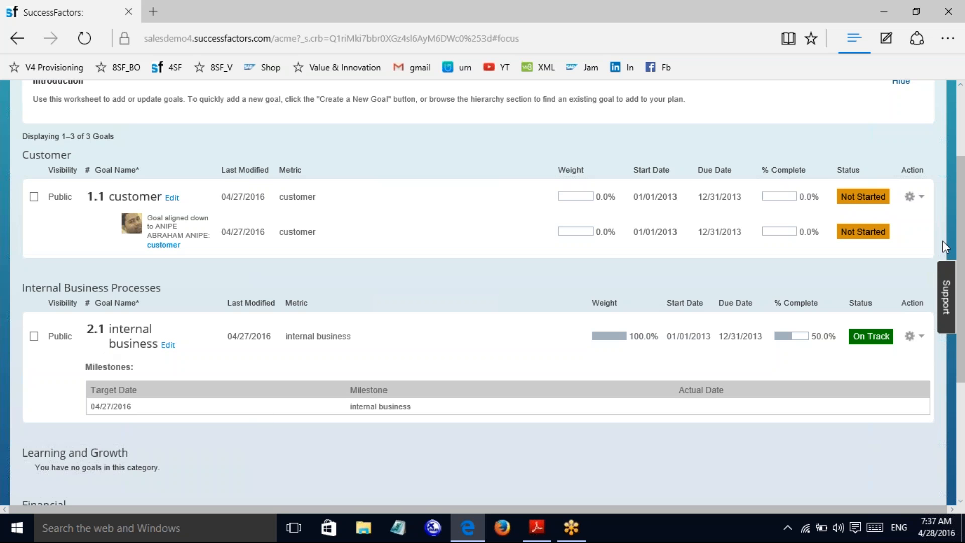
scroll(383, 338, down, 4)
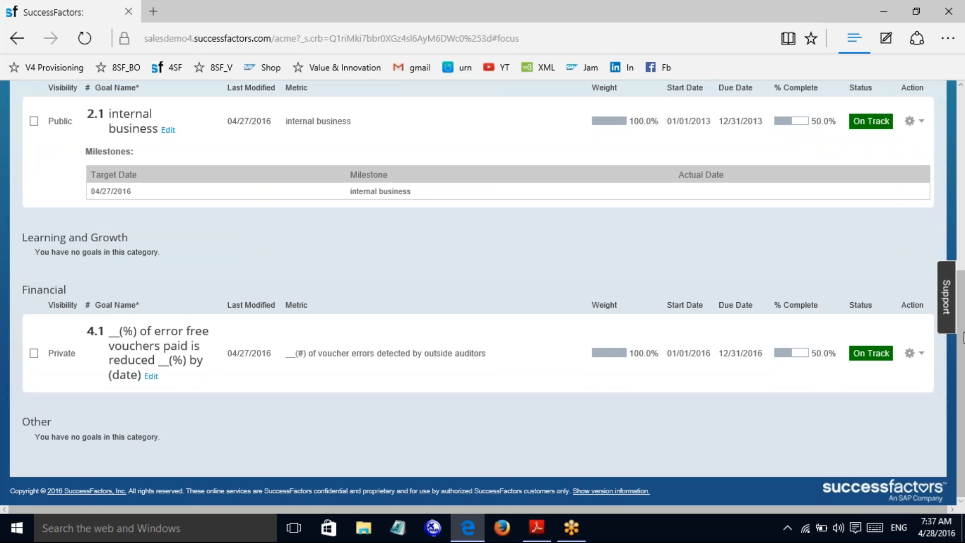
drag(964, 313, 727, 139)
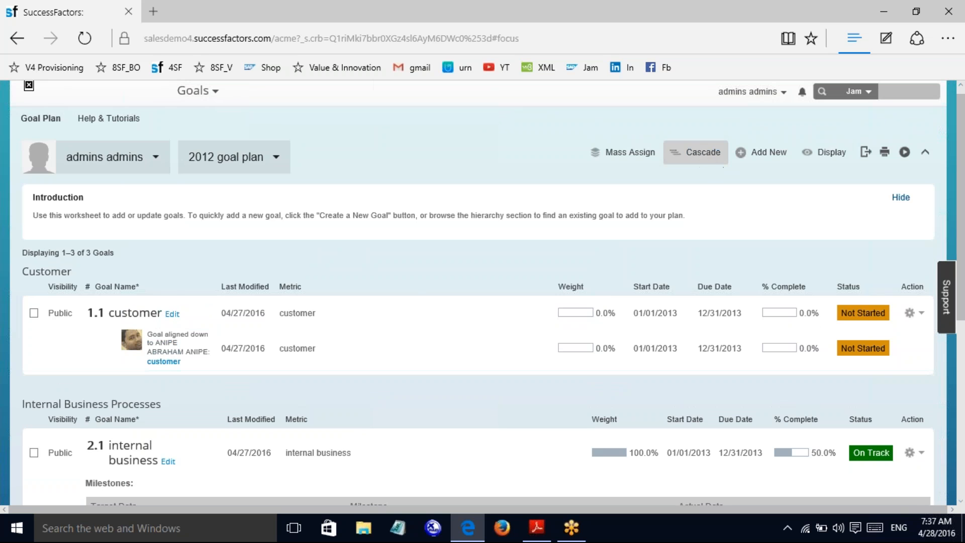
Step: Select the Financial goal about error free vouchers and start cascading it
drag(964, 216, 964, 381)
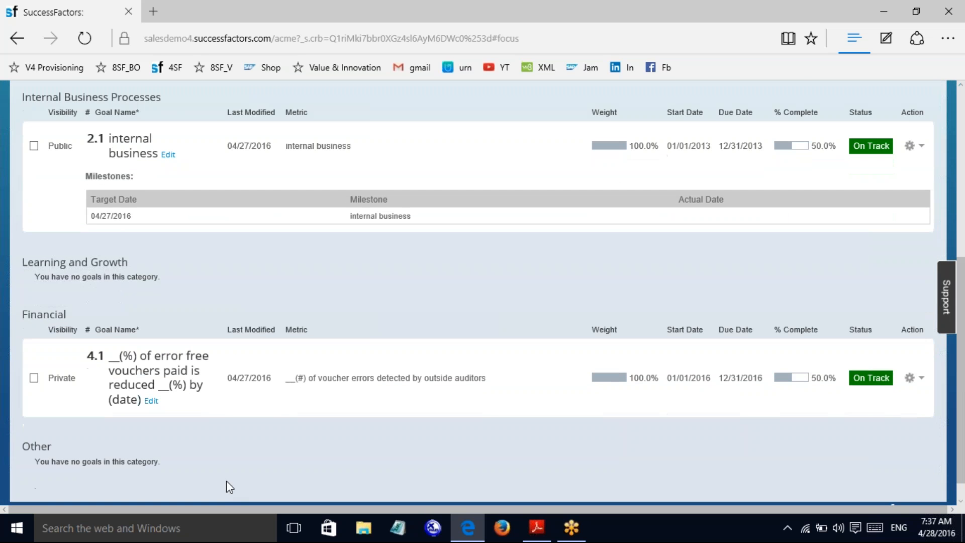
click(31, 379)
drag(963, 395, 963, 225)
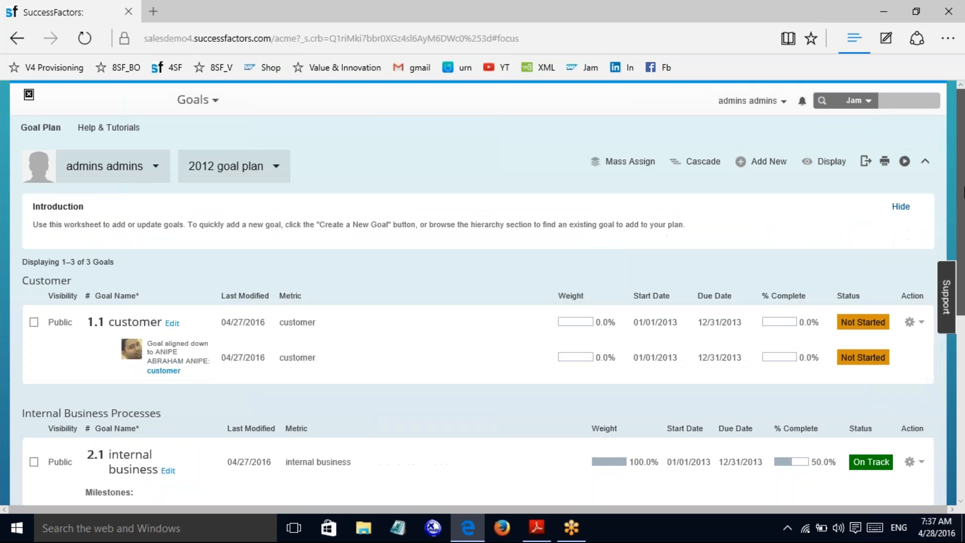
click(688, 166)
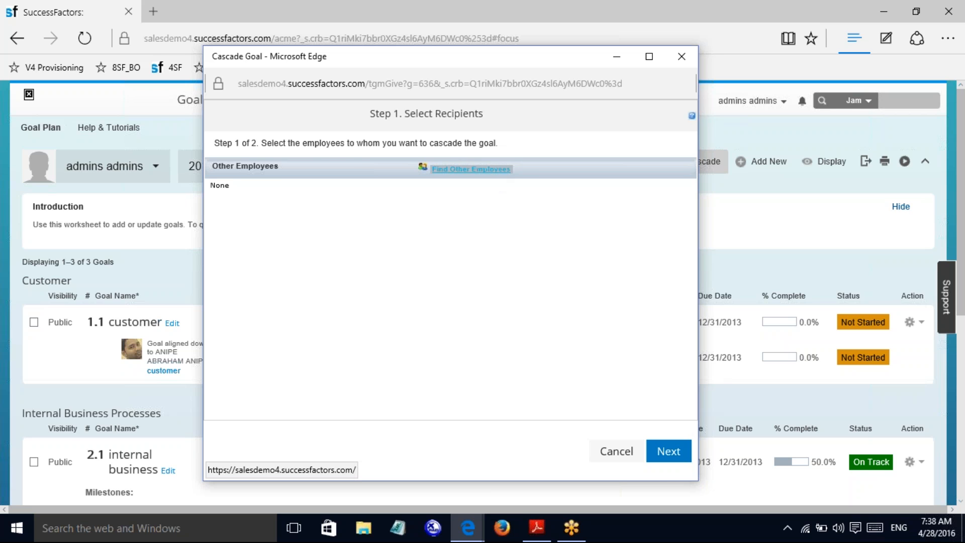
Step: Find the employee by first name and add them as a recipient of the cascaded goal
click(490, 170)
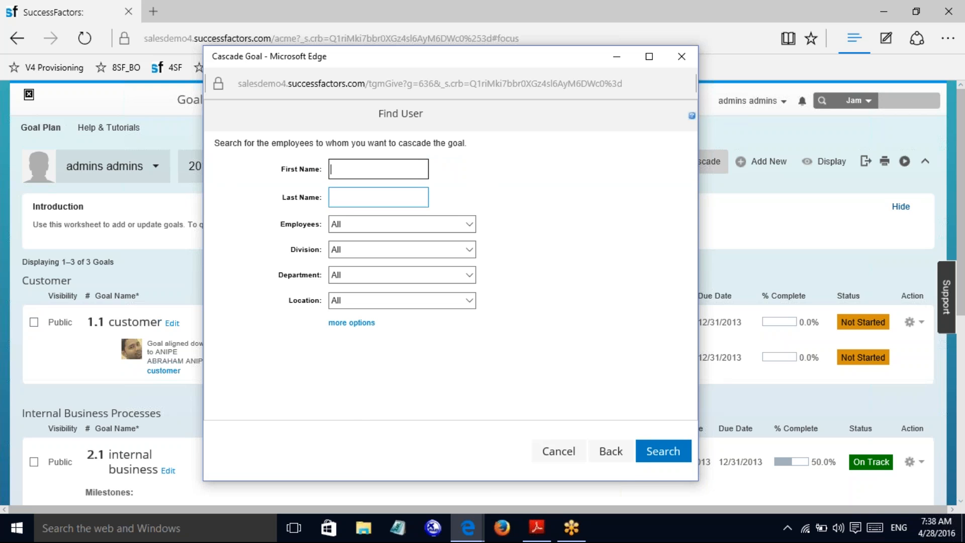
text(anipe)
click(667, 450)
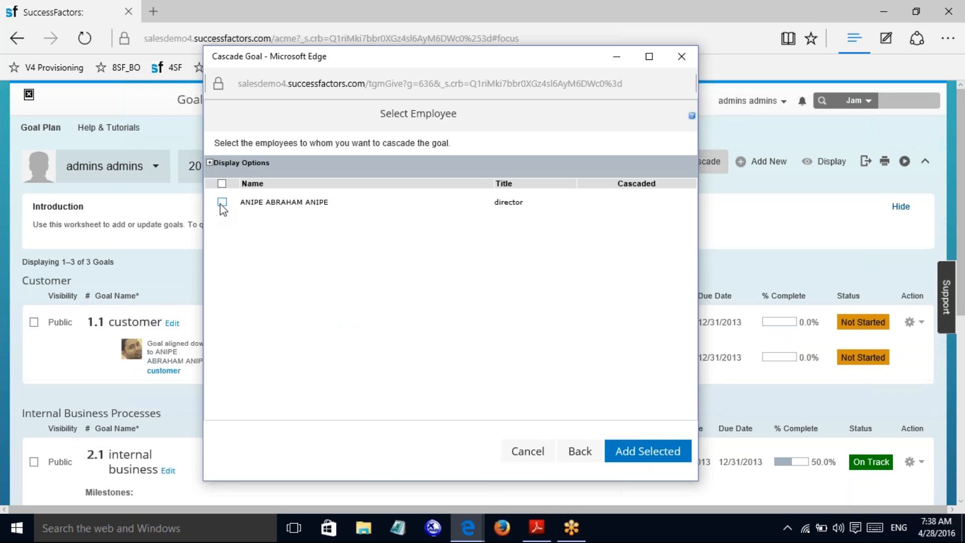
click(222, 203)
click(625, 451)
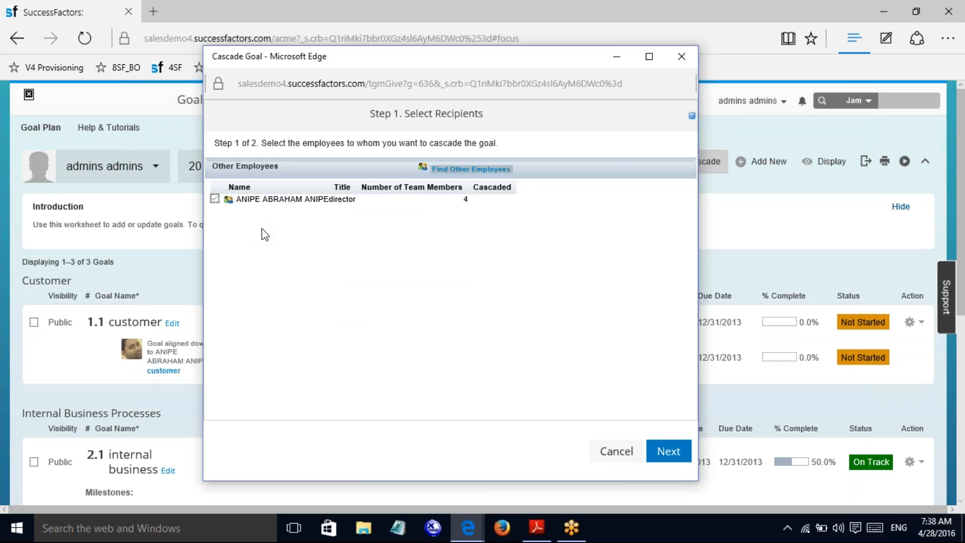
Step: Cascade the voucher goal to the chosen recipient with its details left unedited, and check it under Financial
click(668, 451)
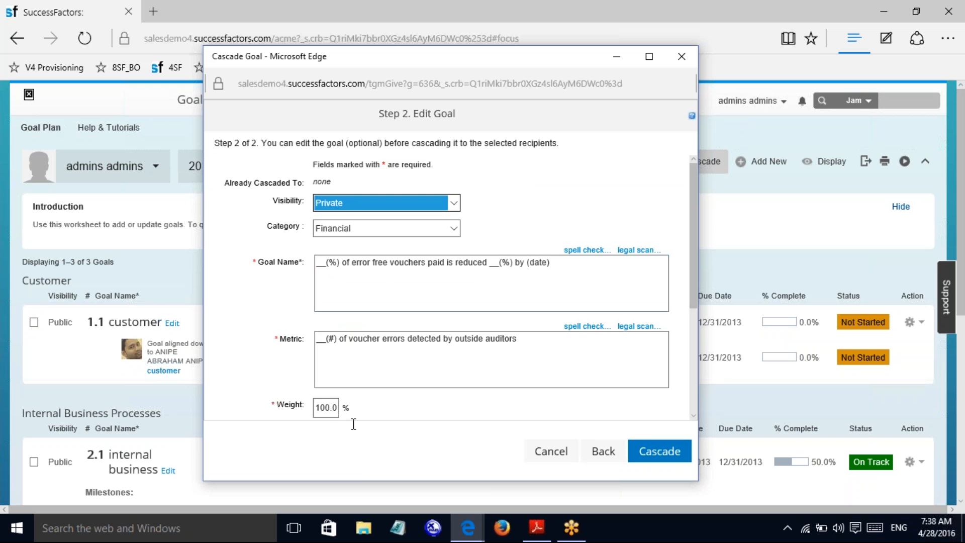
click(637, 442)
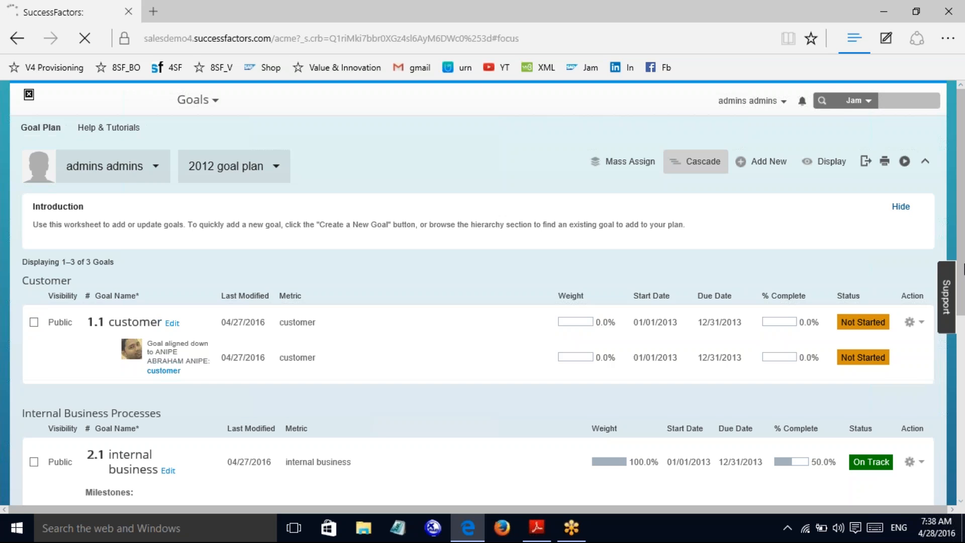
drag(963, 224, 964, 407)
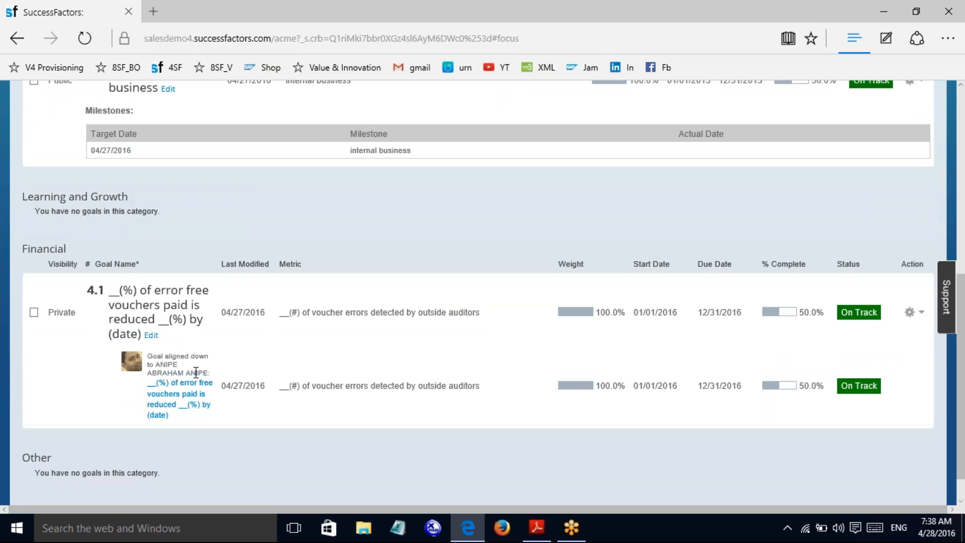
Step: Sort the goals by goal name and open the available actions for the Financial error free vouchers goal
click(124, 269)
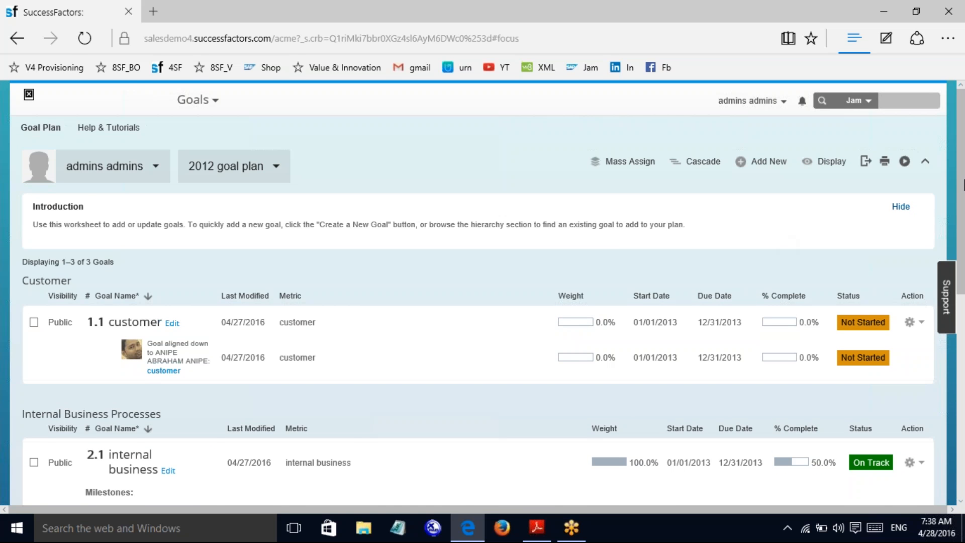
scroll(962, 338, down, 5)
scroll(962, 338, down, 2)
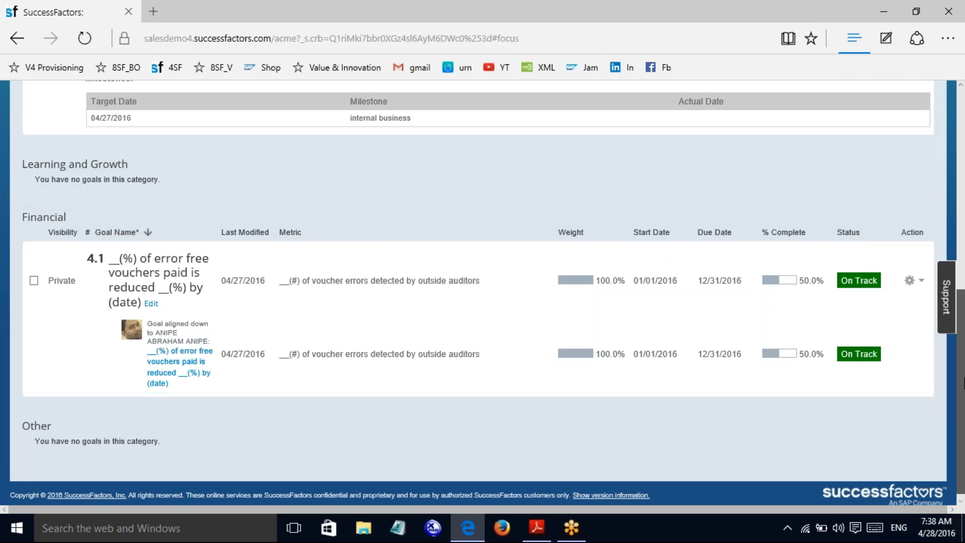
mouse_move(964, 377)
mouse_down()
mouse_move(964, 345)
mouse_move(964, 373)
mouse_up()
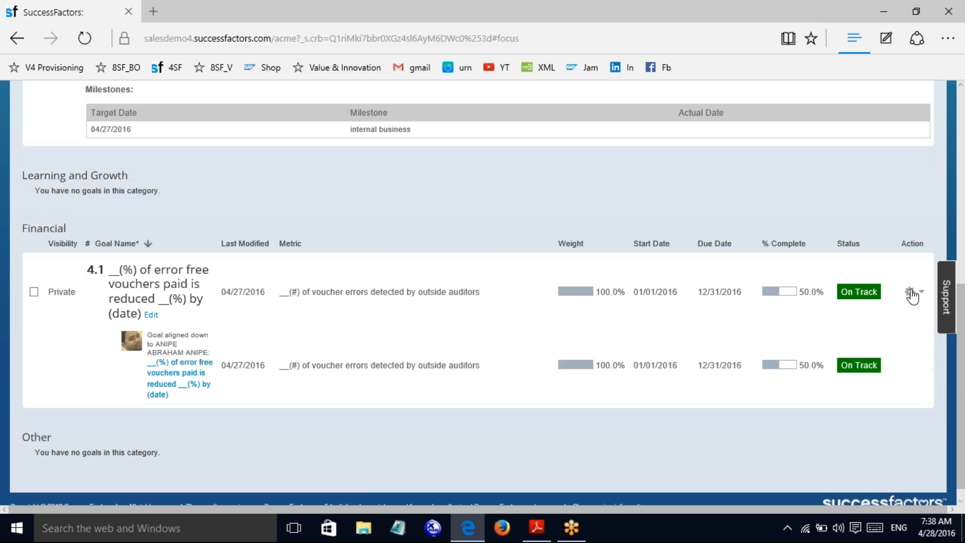
click(912, 295)
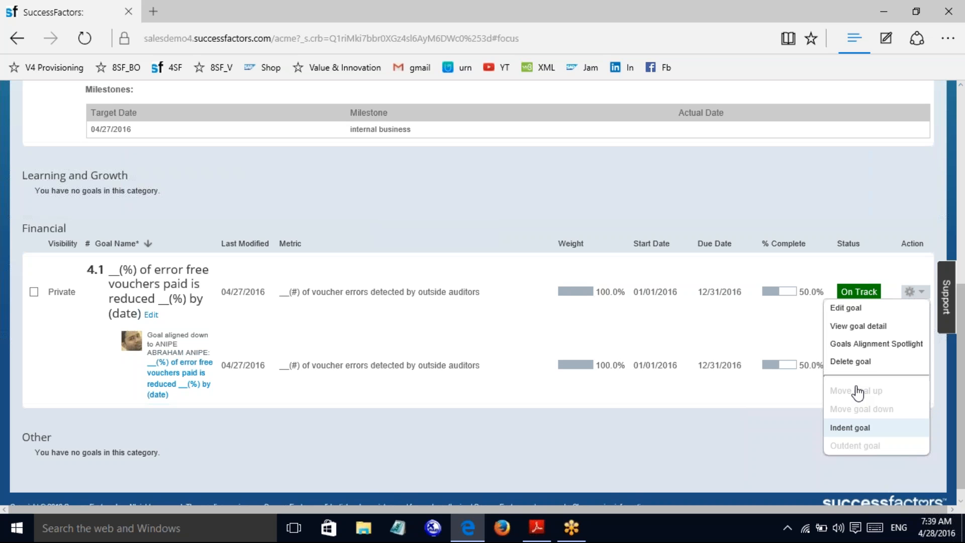
Step: Open the Goals Alignment Spotlight for the error free vouchers goal and examine the status chart of its aligned goals
click(854, 346)
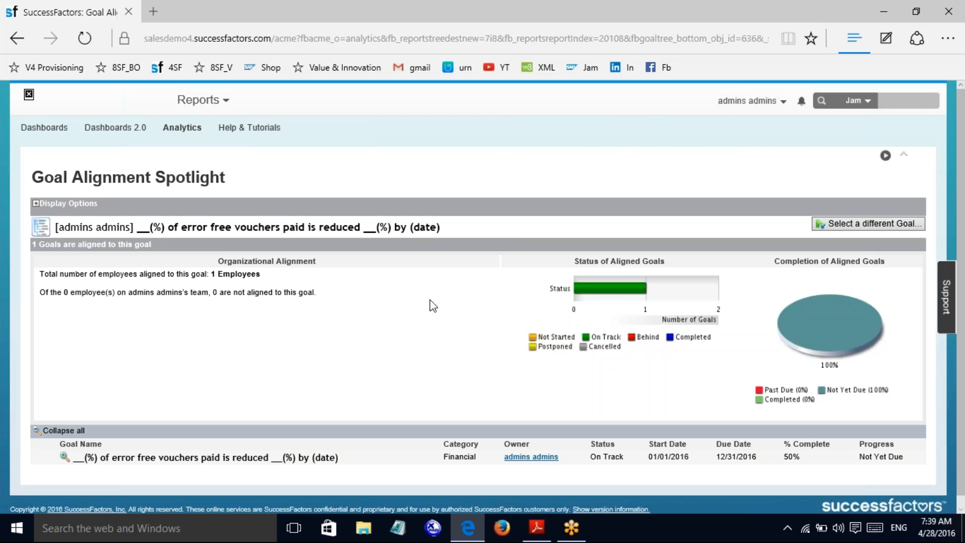
scroll(963, 178, down, 1)
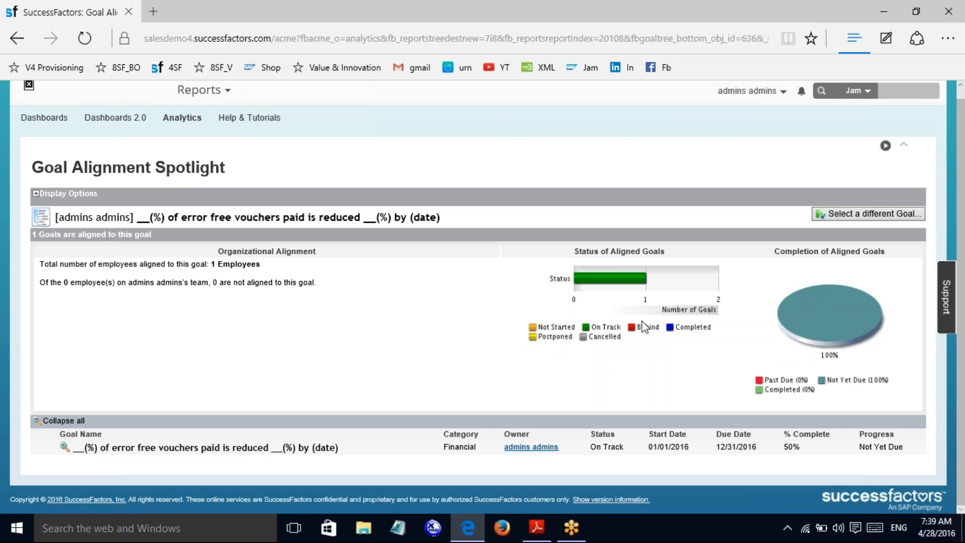
mouse_move(553, 332)
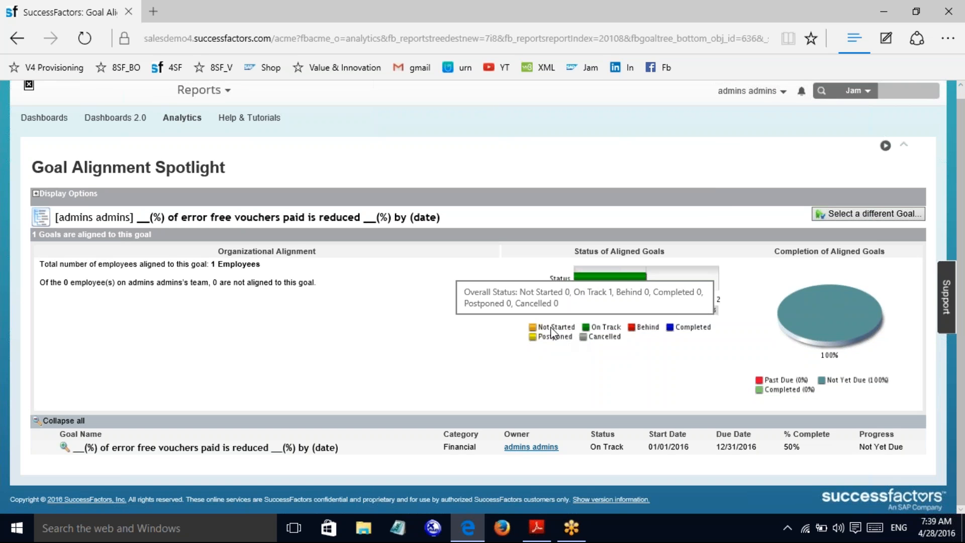
mouse_move(619, 344)
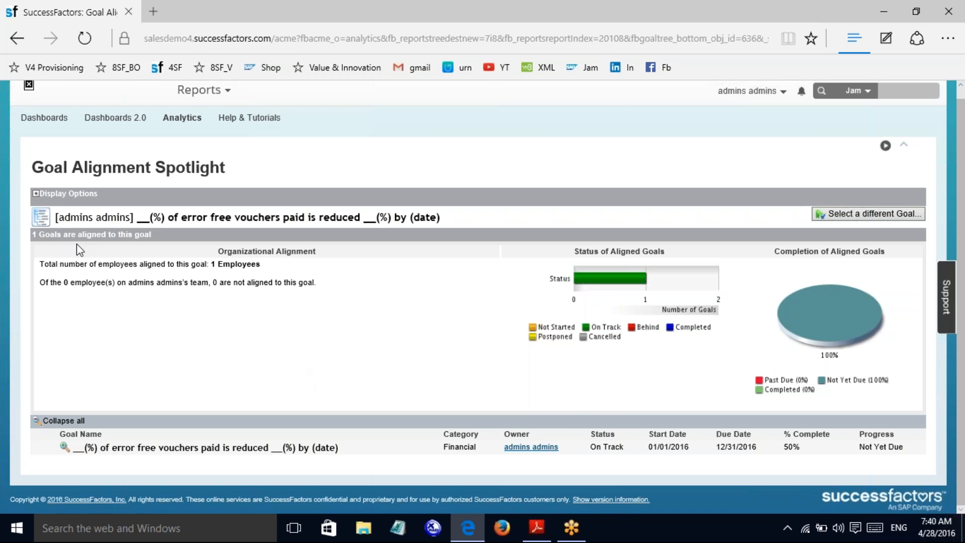
Step: Add the Last Modified Date column to the spotlight's goal list through the display options, and collapse those options
click(42, 194)
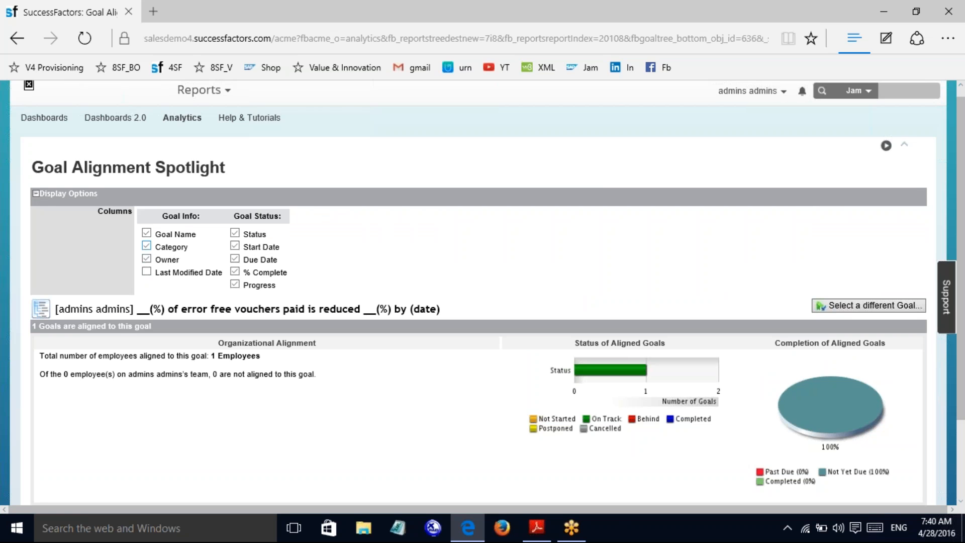
click(146, 272)
mouse_move(962, 266)
mouse_down()
mouse_move(964, 403)
mouse_move(963, 248)
mouse_up()
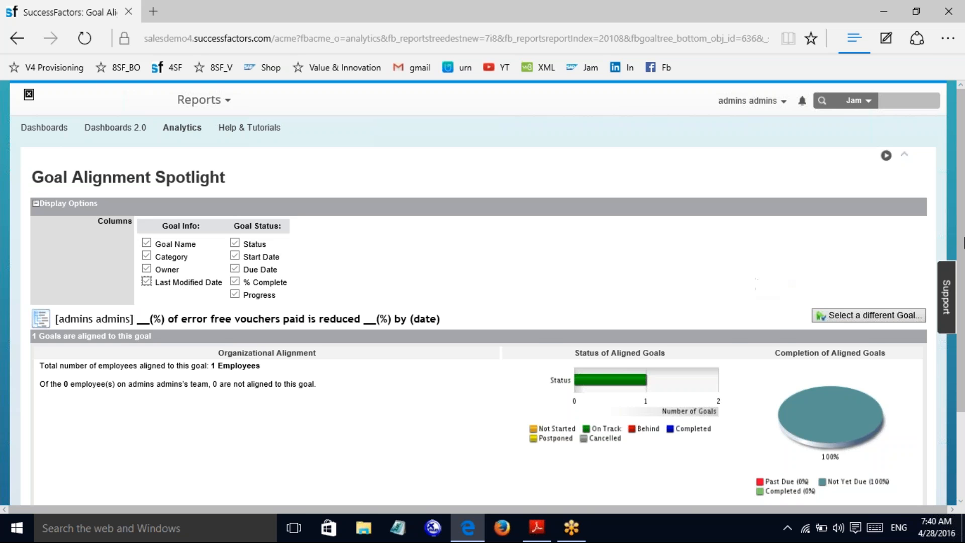
drag(964, 244, 964, 395)
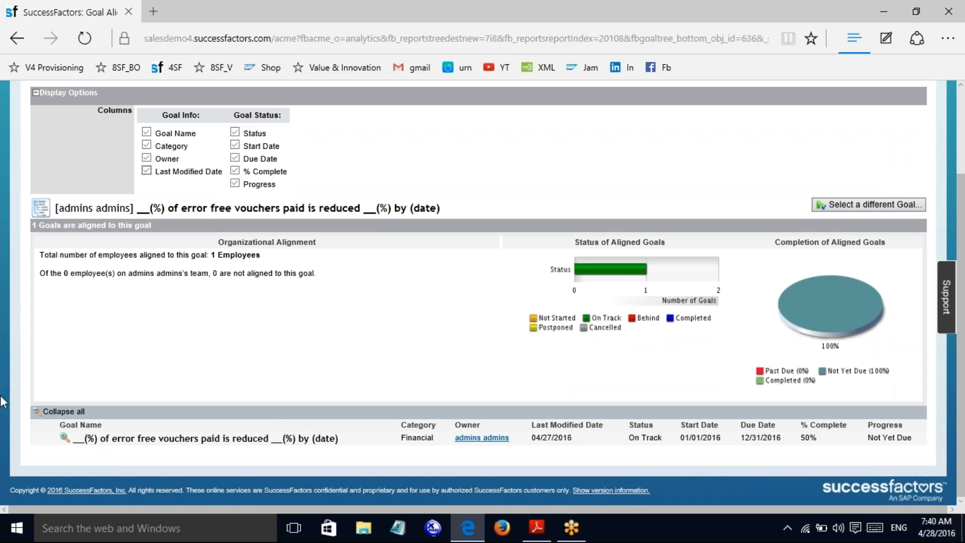
click(37, 414)
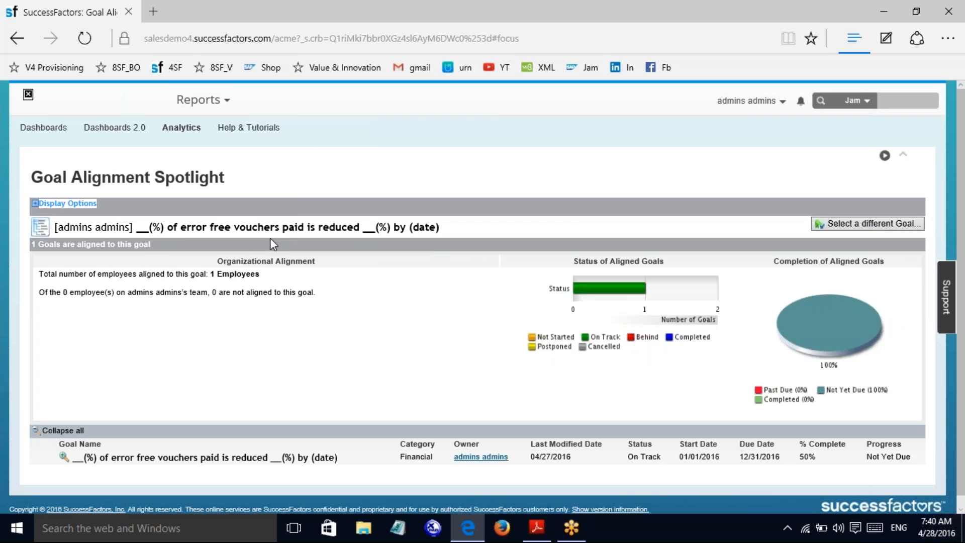
Step: Return to the Goals module and open the employee's goal plan through the goal aligned down under Customer
click(203, 100)
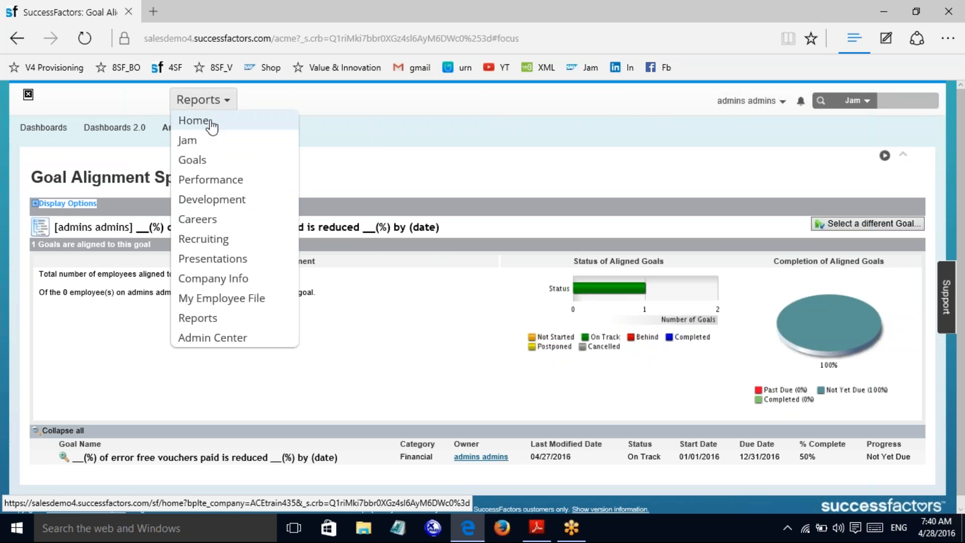
click(190, 159)
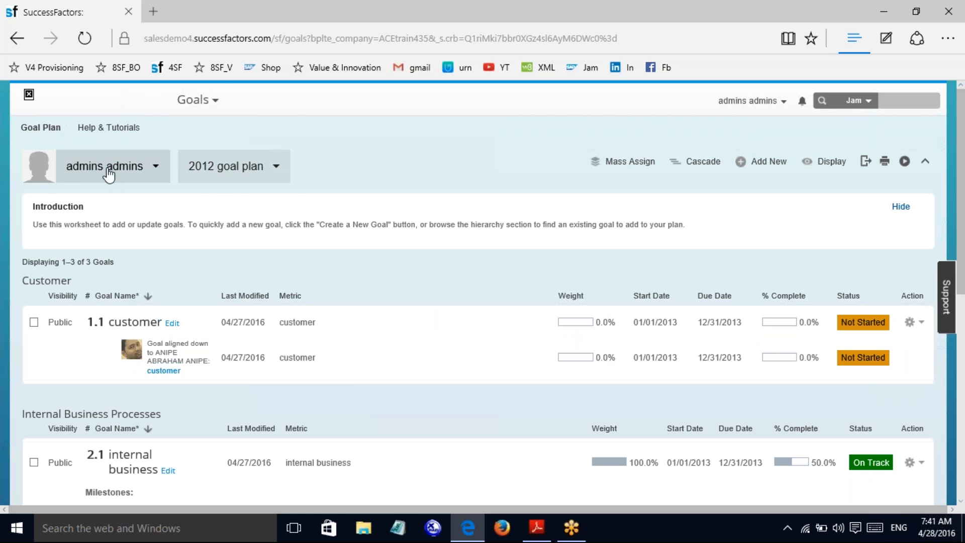
click(213, 102)
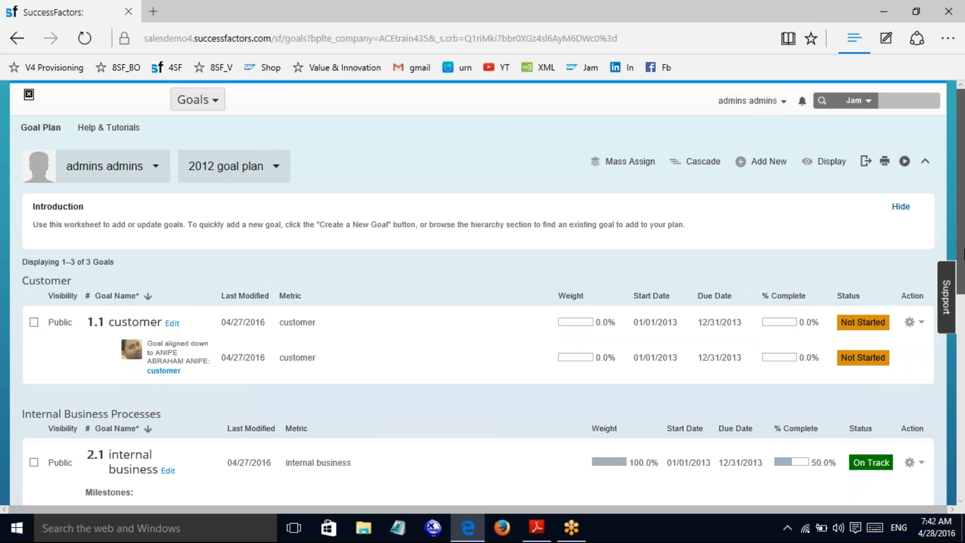
scroll(962, 253, down, 2)
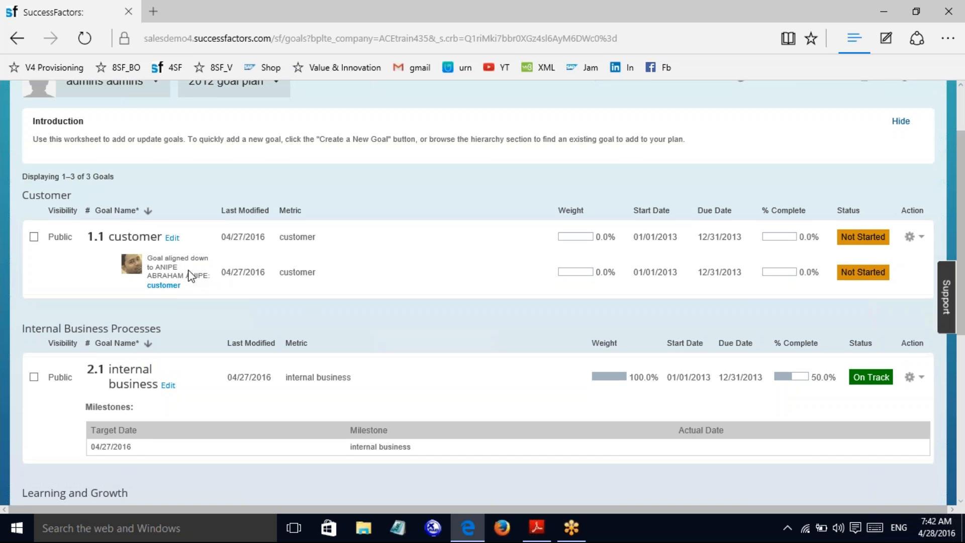
click(172, 287)
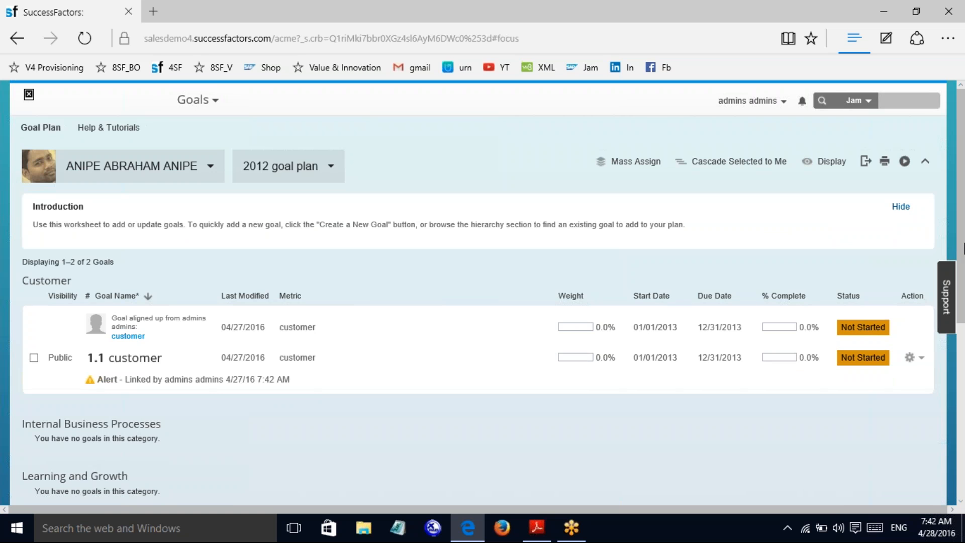
mouse_move(963, 247)
mouse_down()
mouse_move(963, 421)
mouse_move(963, 239)
mouse_up()
Step: Look over the list of available modules and switch to the goal provisioning PDF in Adobe Reader
click(216, 103)
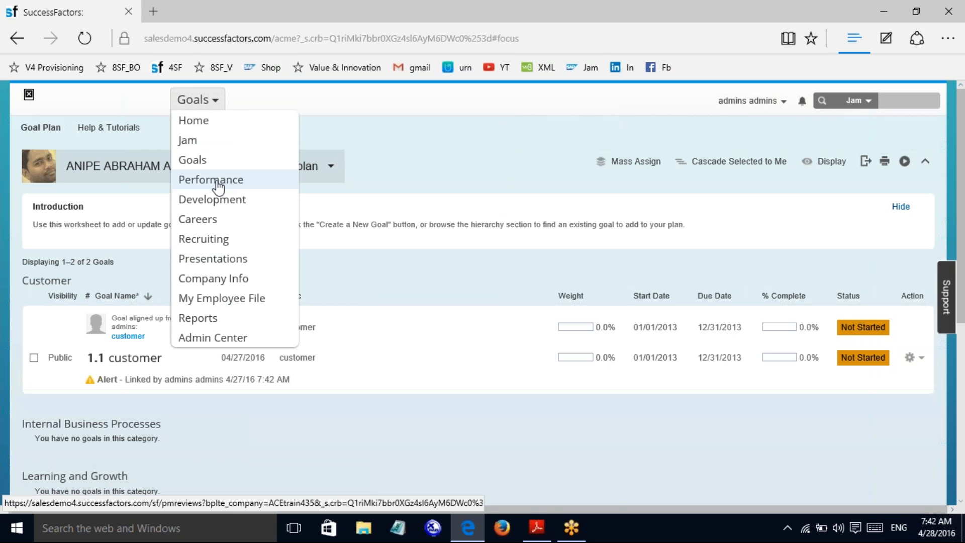
click(537, 531)
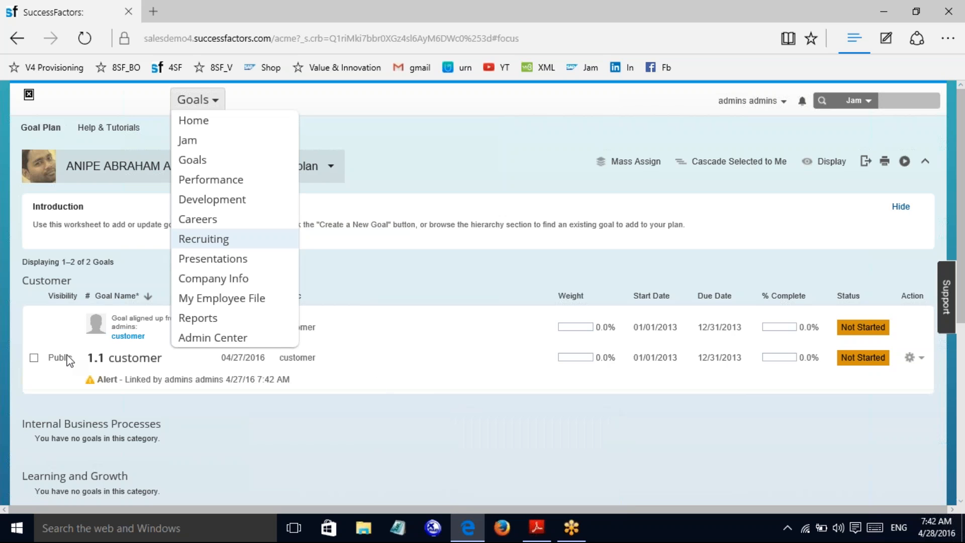
click(207, 351)
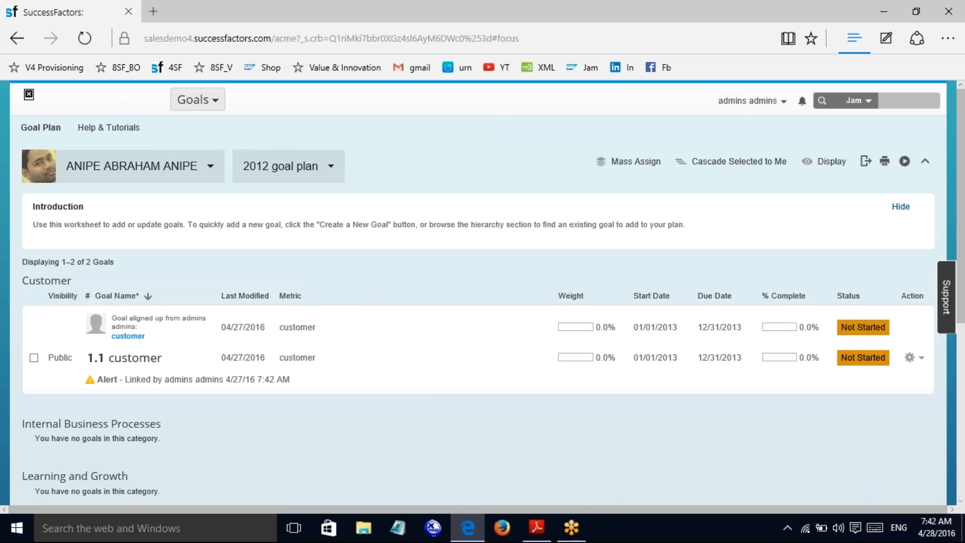
click(542, 530)
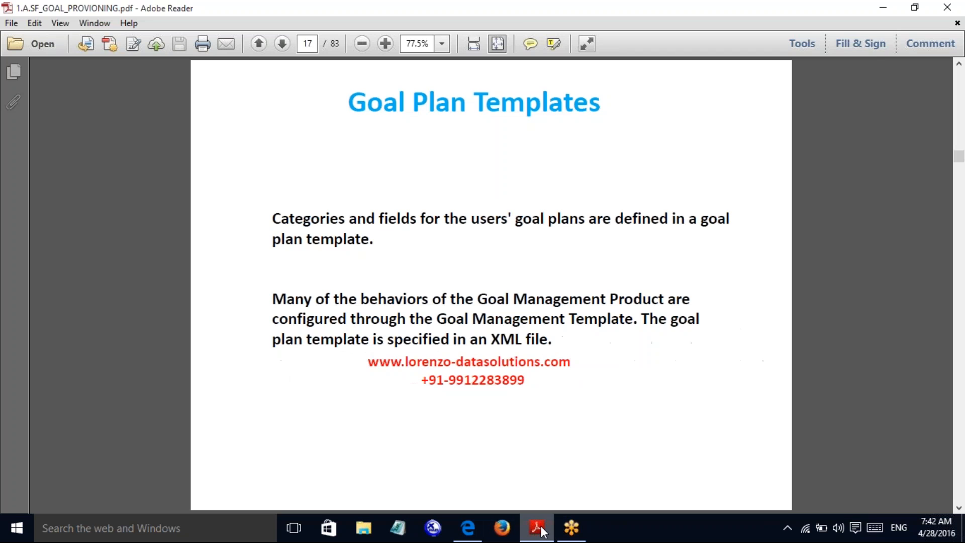
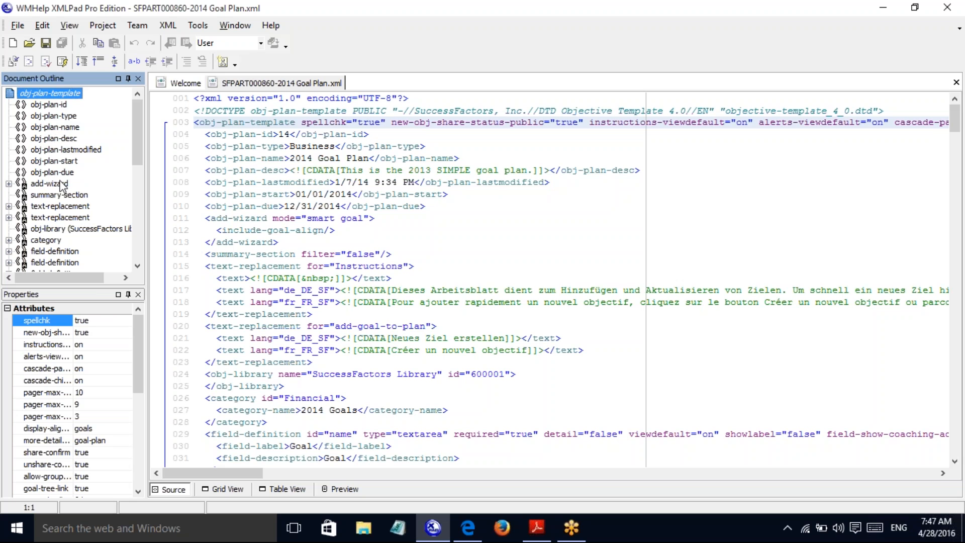
Step: Inspect the obj-plan-due, summary-section, add-wizard and include-goal-align elements in the 2014 Goal Plan XML template
click(51, 184)
click(45, 173)
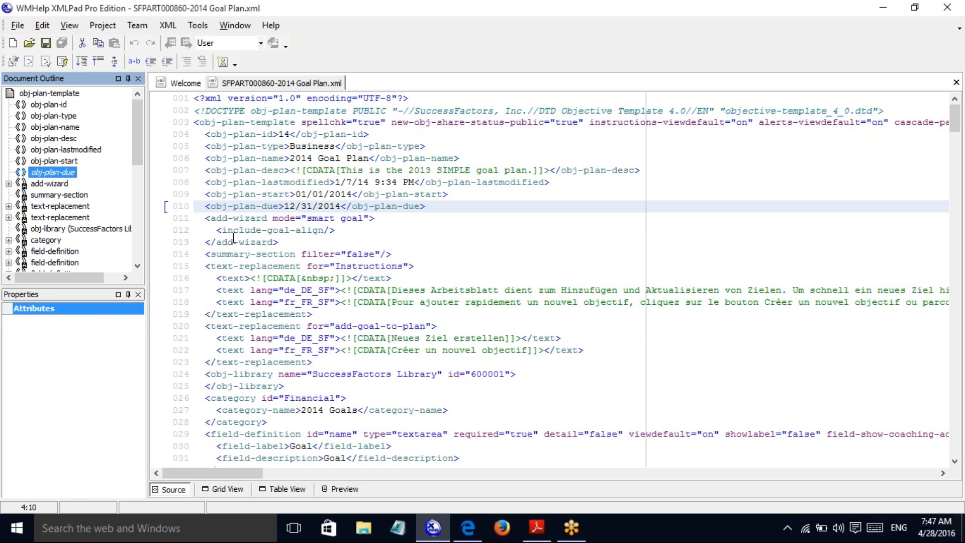
click(48, 195)
click(45, 184)
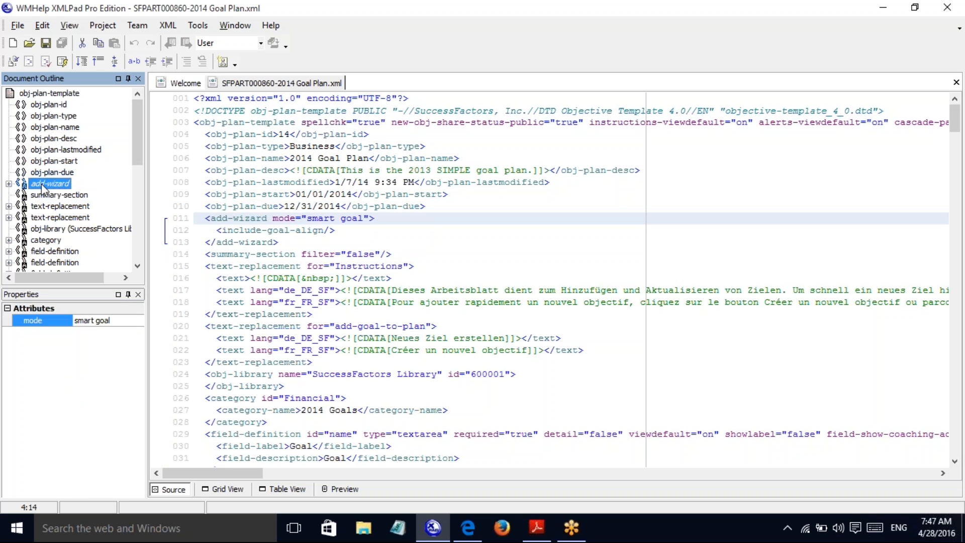
click(8, 183)
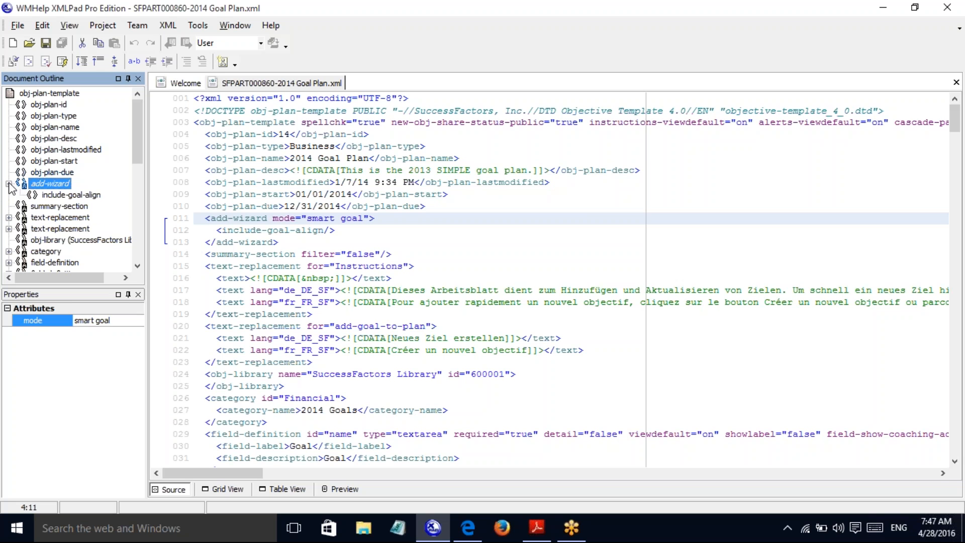
click(70, 196)
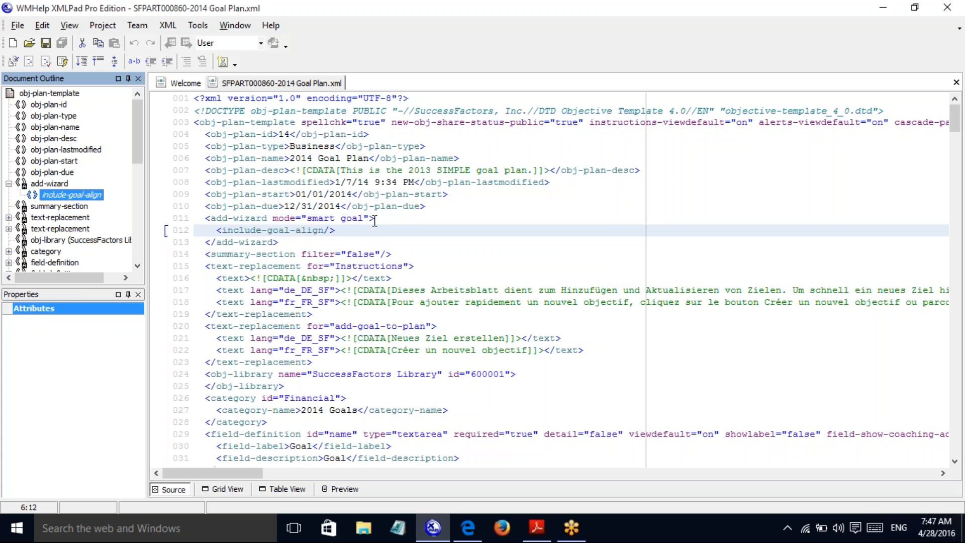
click(69, 184)
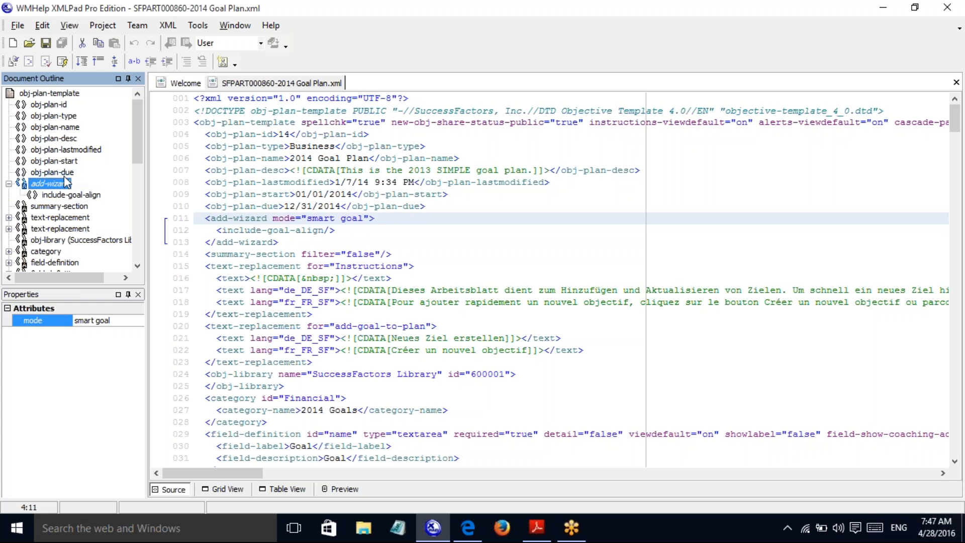
click(65, 173)
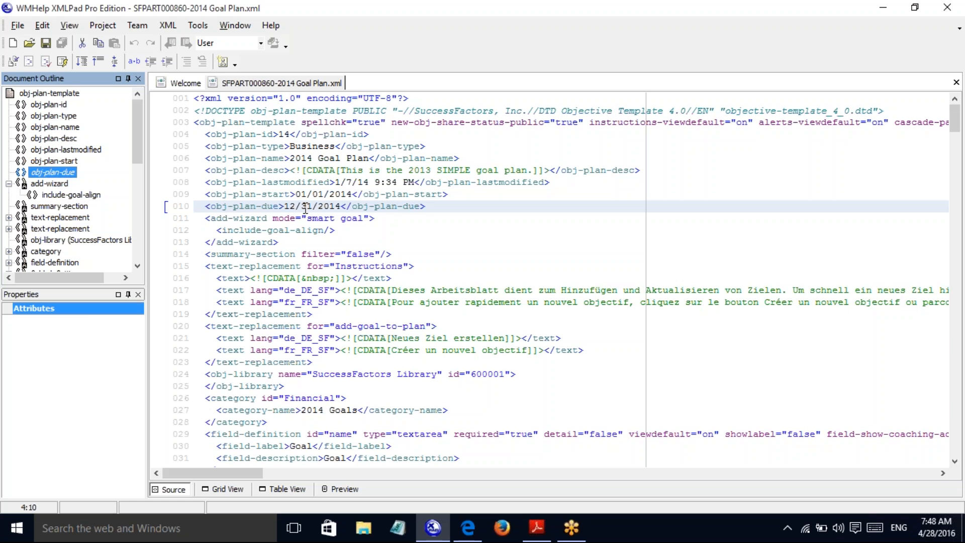
click(432, 207)
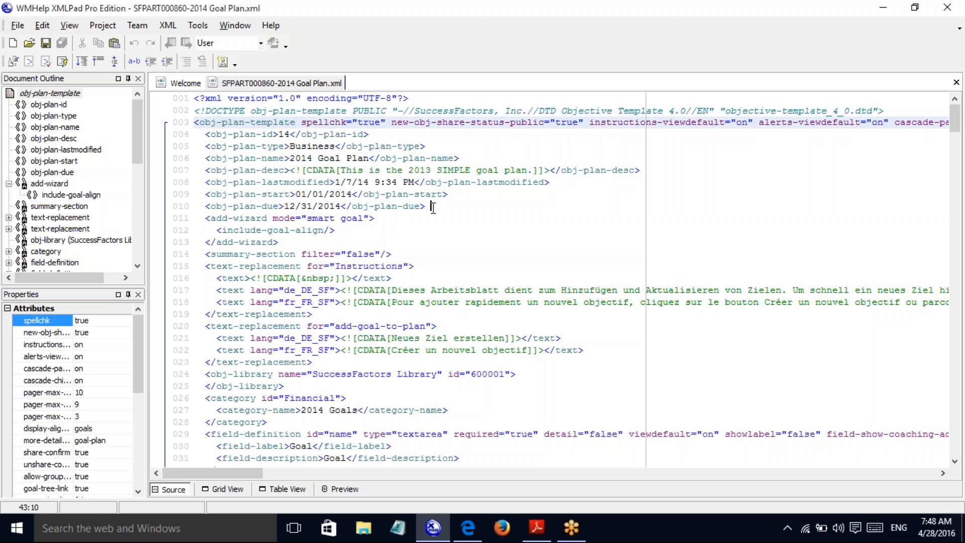
key(Return)
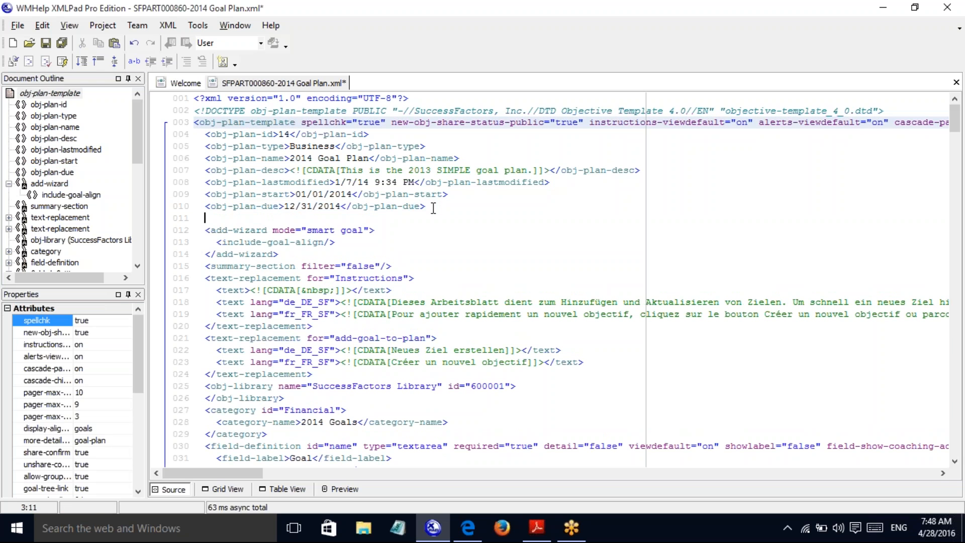
key(Return)
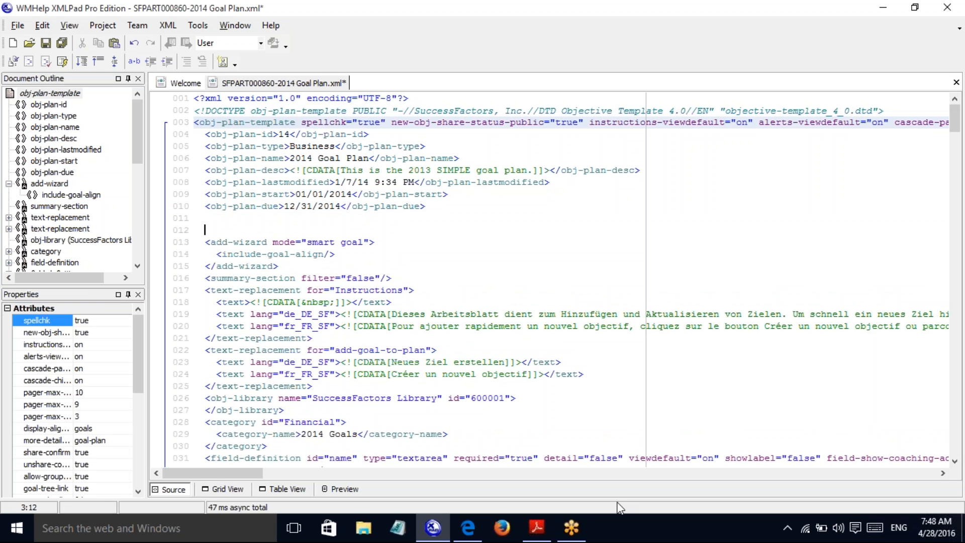
click(537, 528)
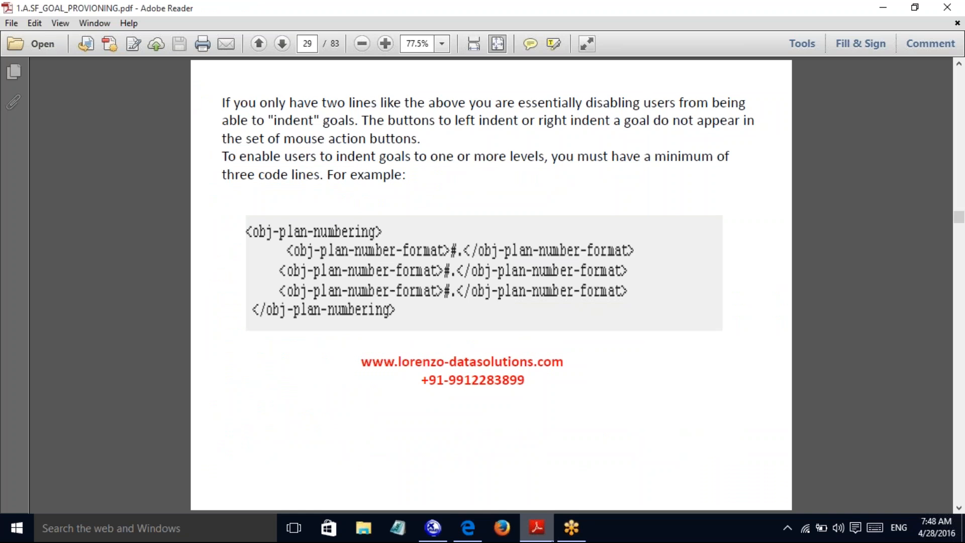
click(424, 530)
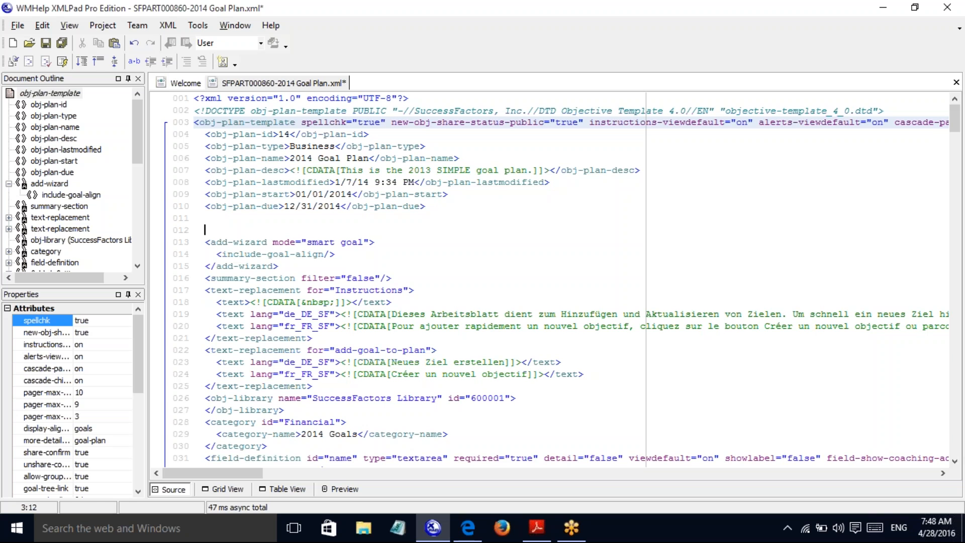
key(BackSpace)
key(BackSpace)
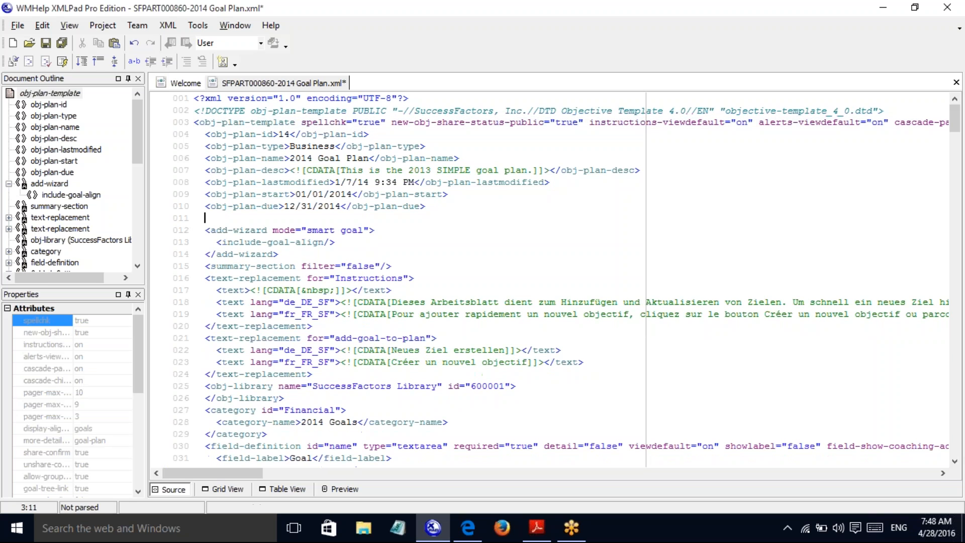
key(BackSpace)
key(BackSpace)
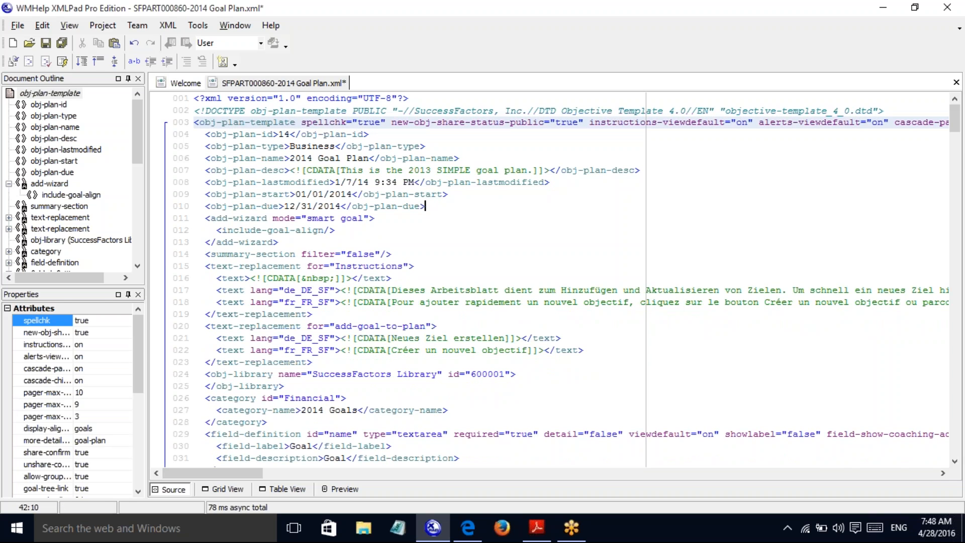
Step: Read the goal numbering and indent explanation on pages 29 and 30 of the PDF, and return to the employee's goal plan in the browser
click(468, 527)
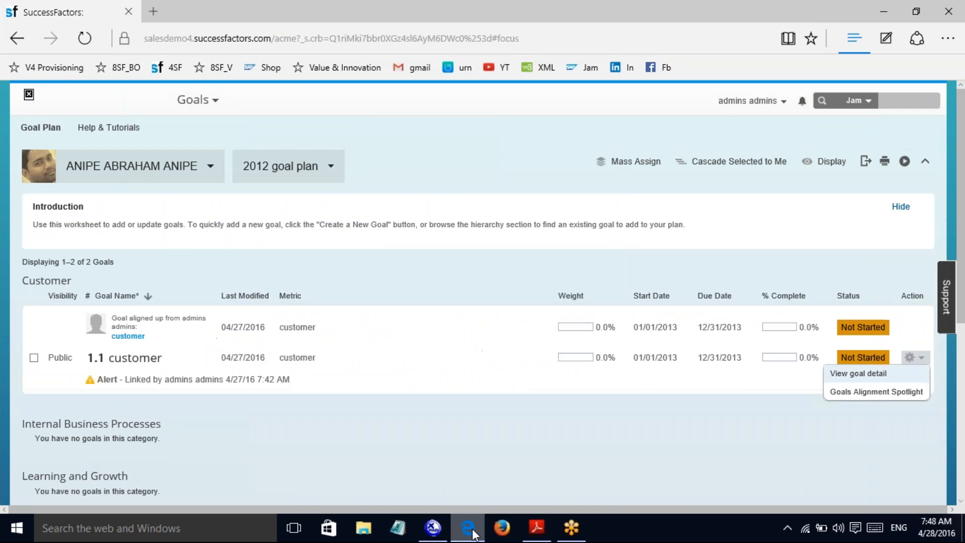
click(537, 527)
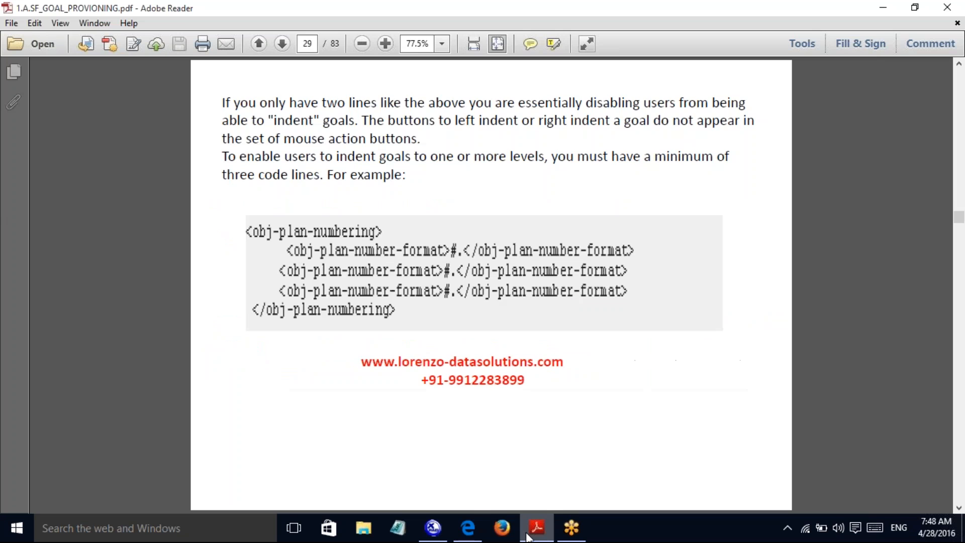
click(958, 508)
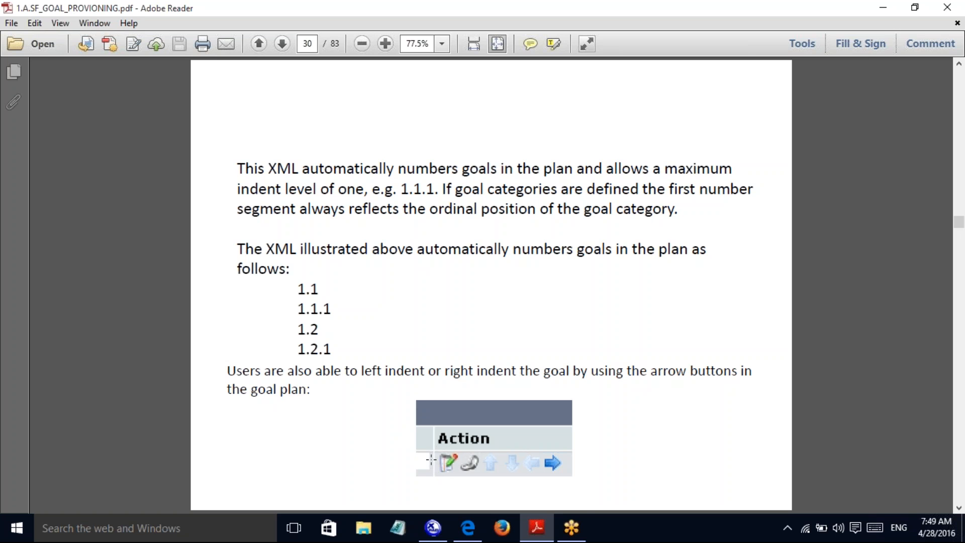
key(alt+Tab)
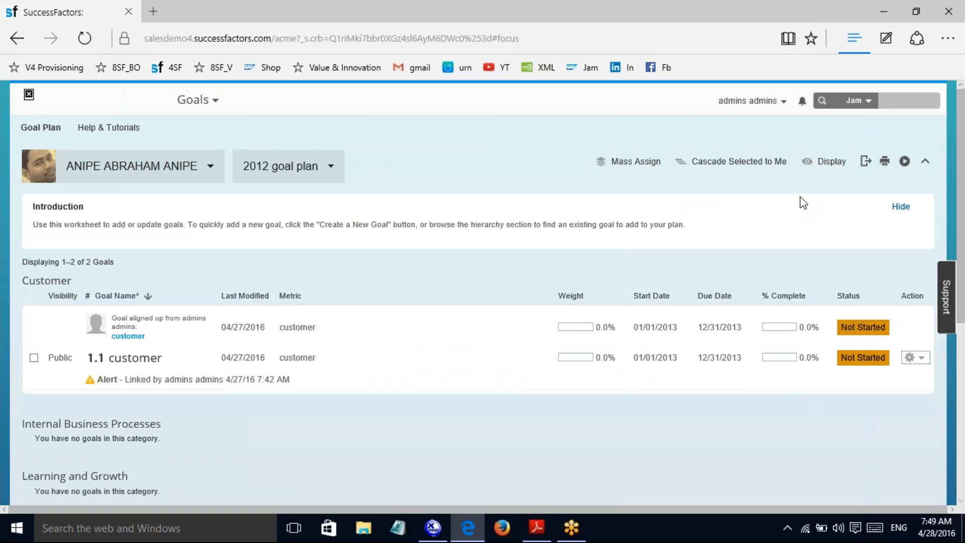
Step: Open the Admin Center and bring up the goal plan template list in Manage Templates under Goal Management
click(754, 103)
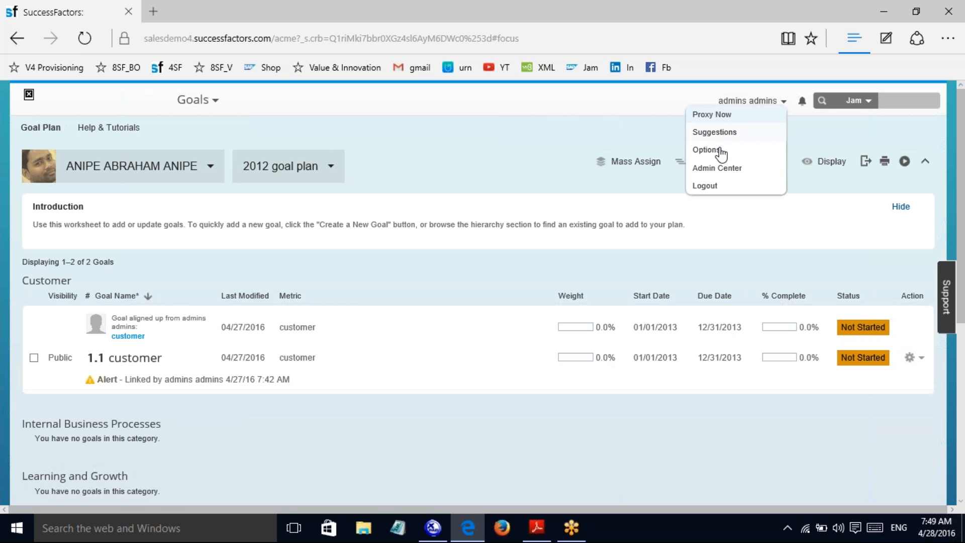
click(717, 169)
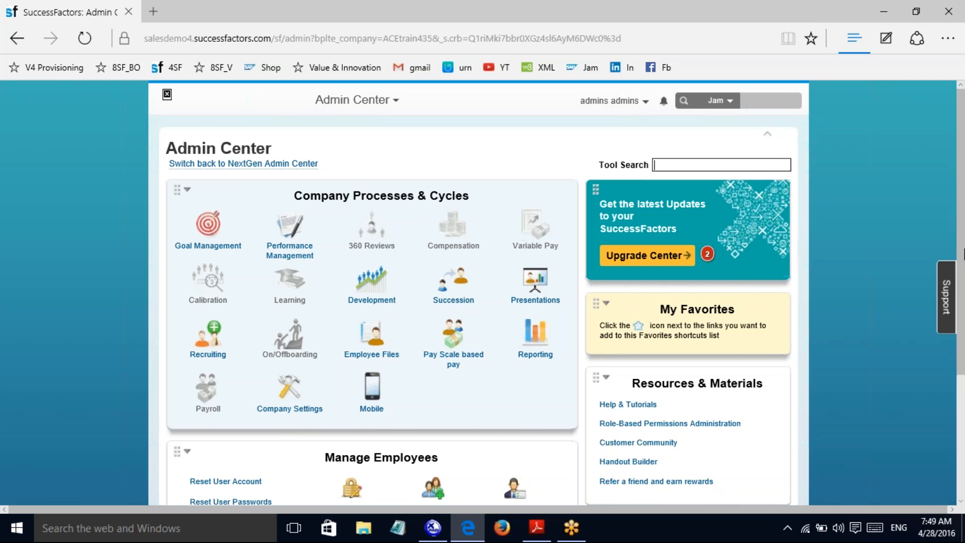
drag(963, 253, 962, 371)
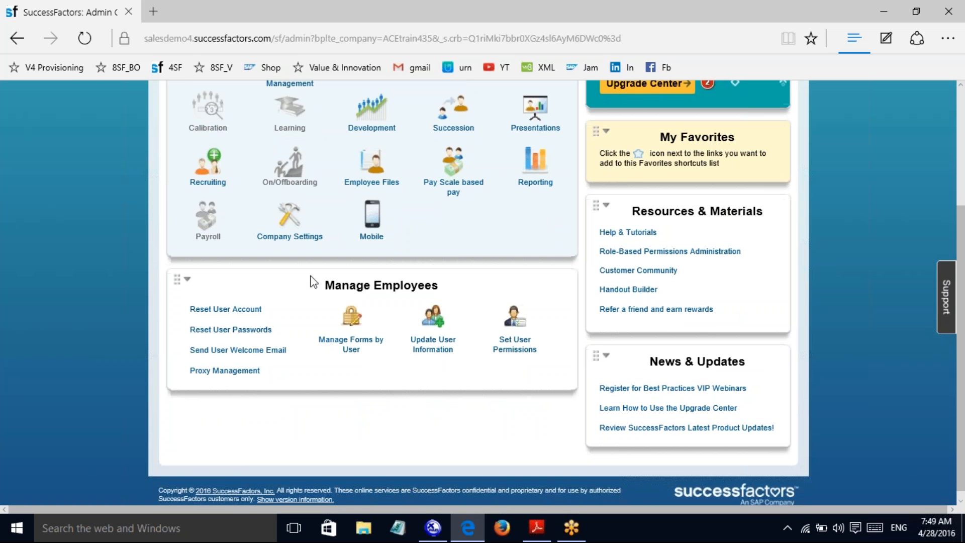
drag(962, 302, 962, 192)
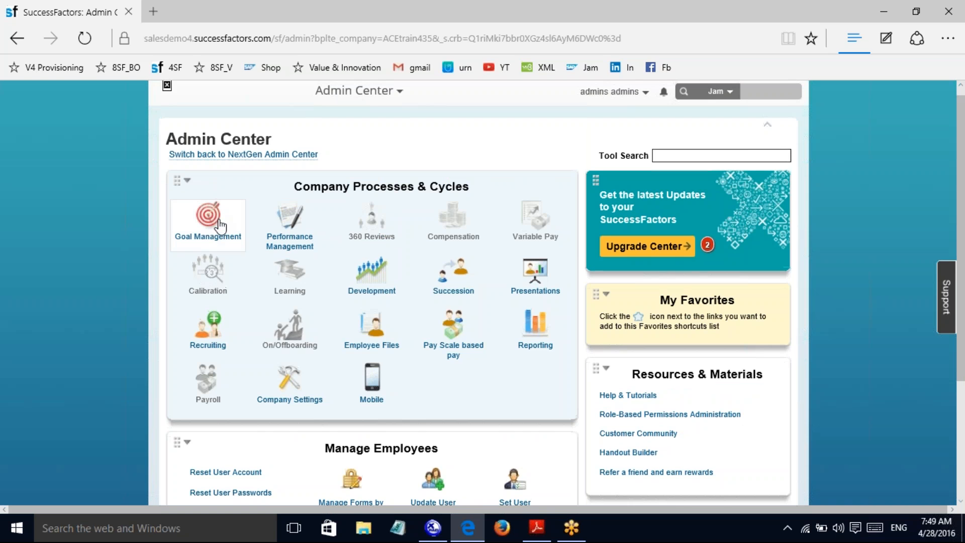
click(206, 229)
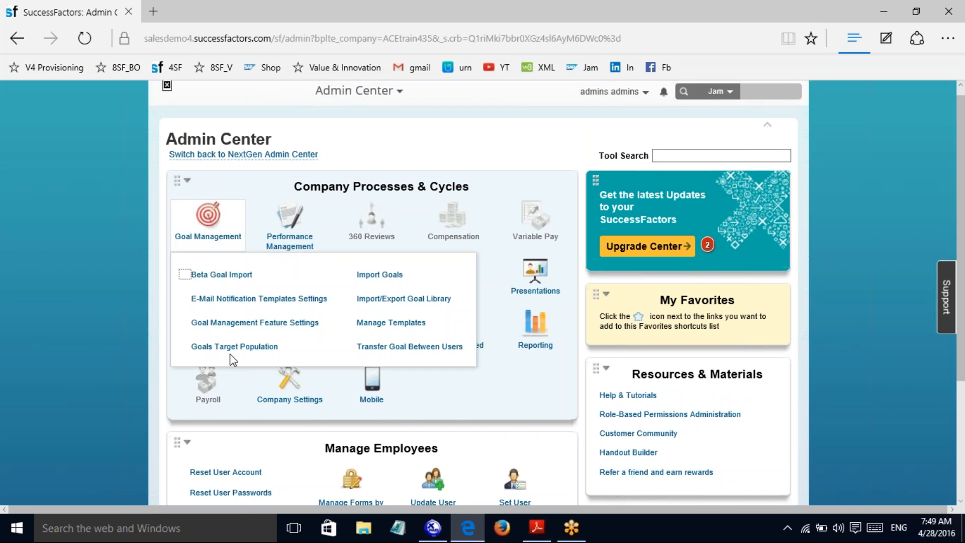
click(391, 322)
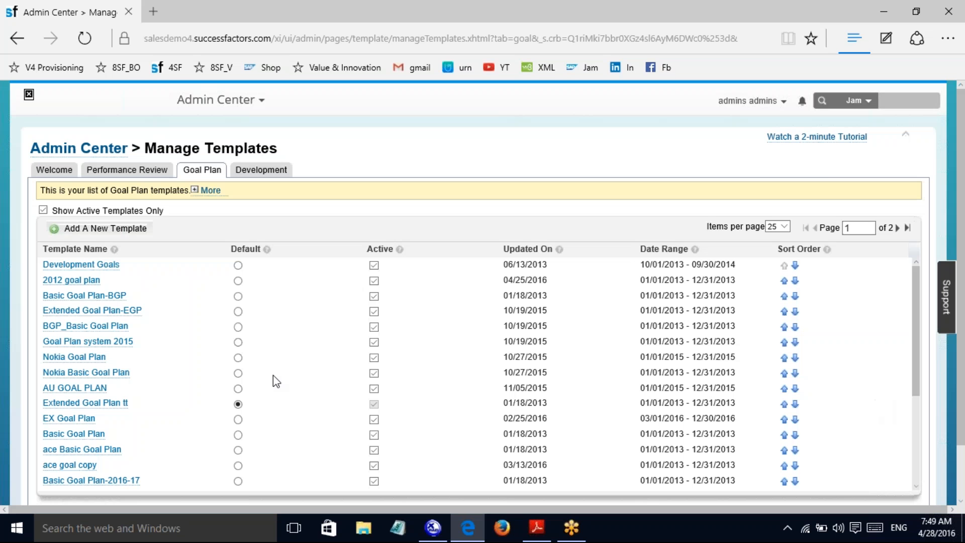
scroll(247, 271, down, 2)
scroll(247, 271, up, 1)
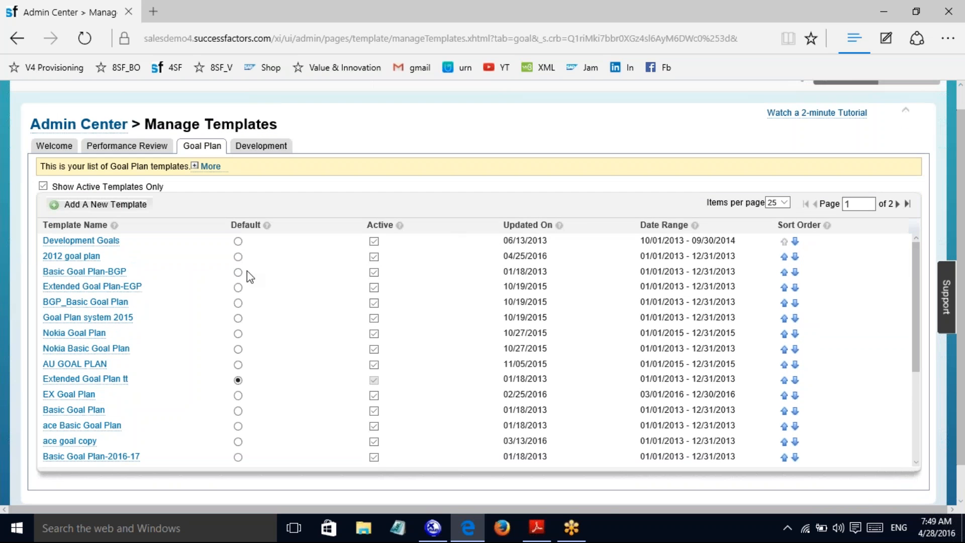
Step: Look over the preview of the 2012 goal plan template and return to the template list
click(73, 256)
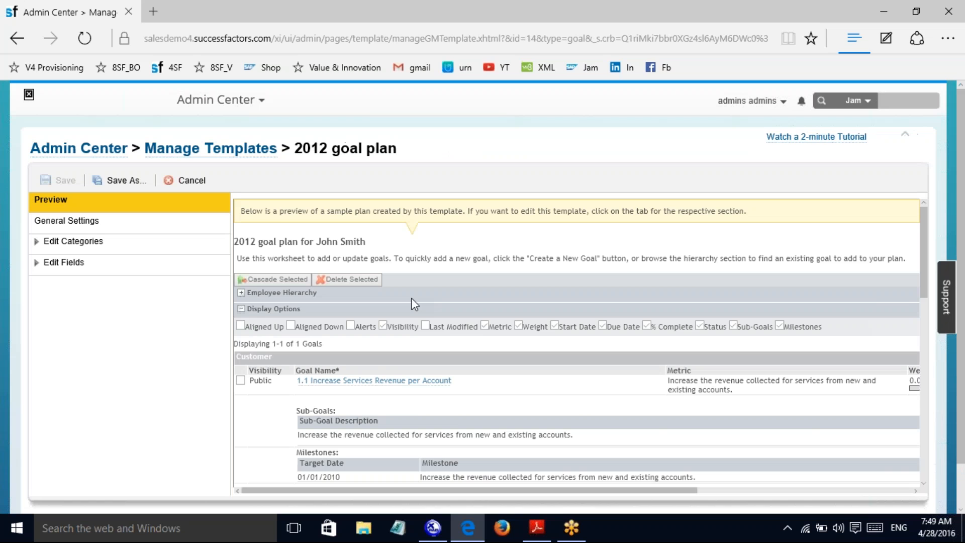
drag(962, 250, 962, 343)
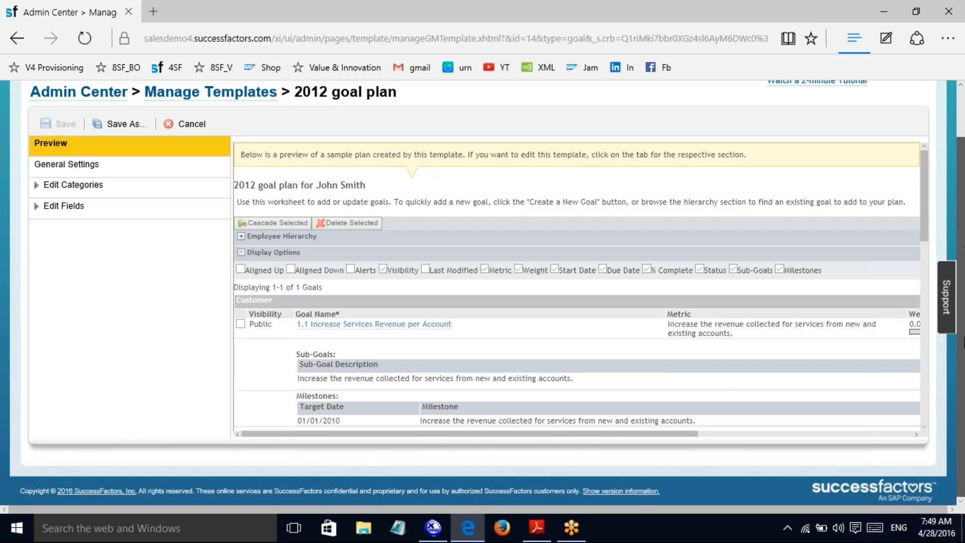
scroll(962, 343, up, 2)
click(236, 151)
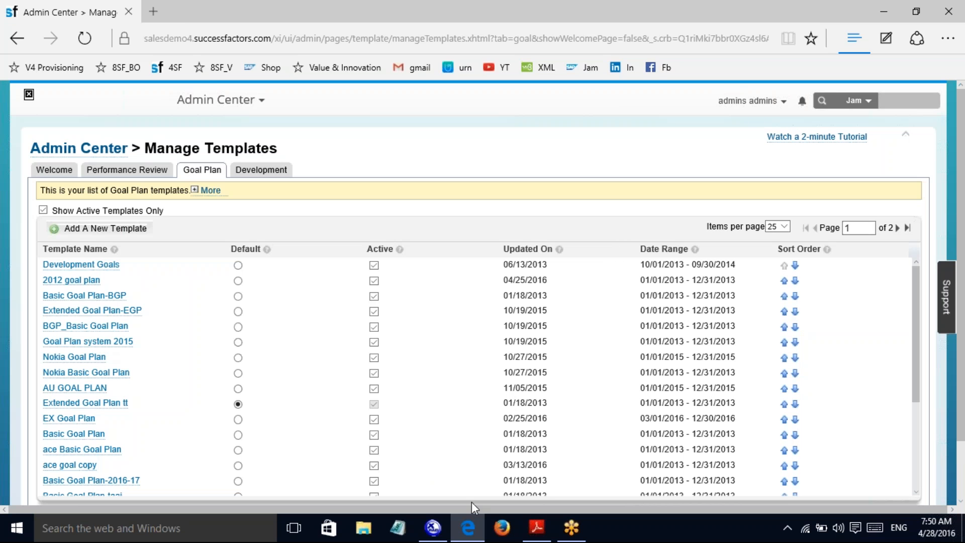
Step: Return to the Goals module, and read the category and default-category pages 31 to 34 of the goal provisioning PDF in Adobe Reader
click(219, 100)
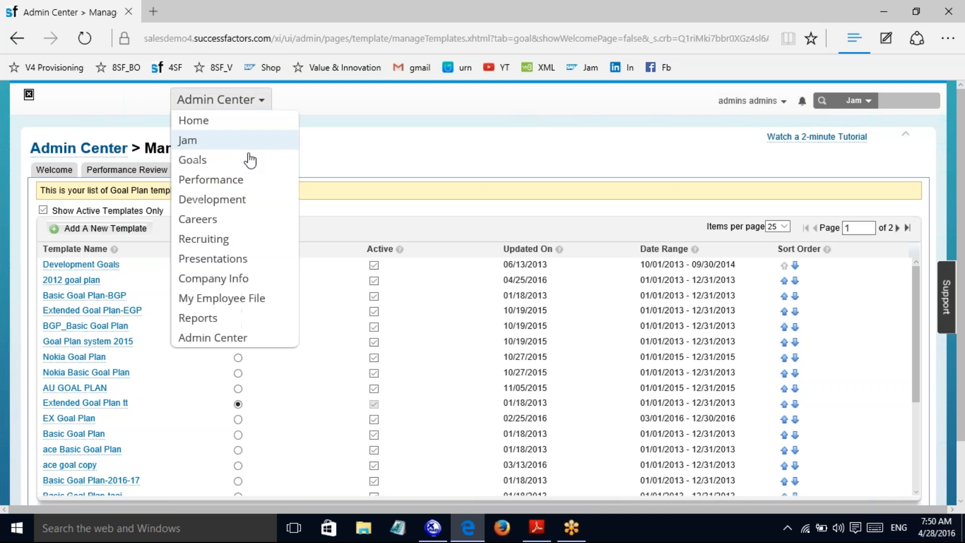
click(199, 160)
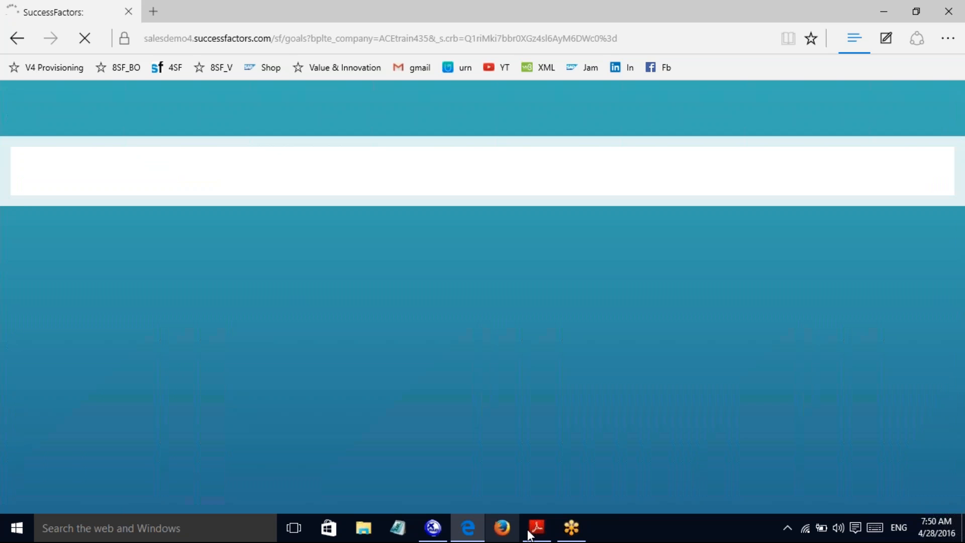
click(532, 531)
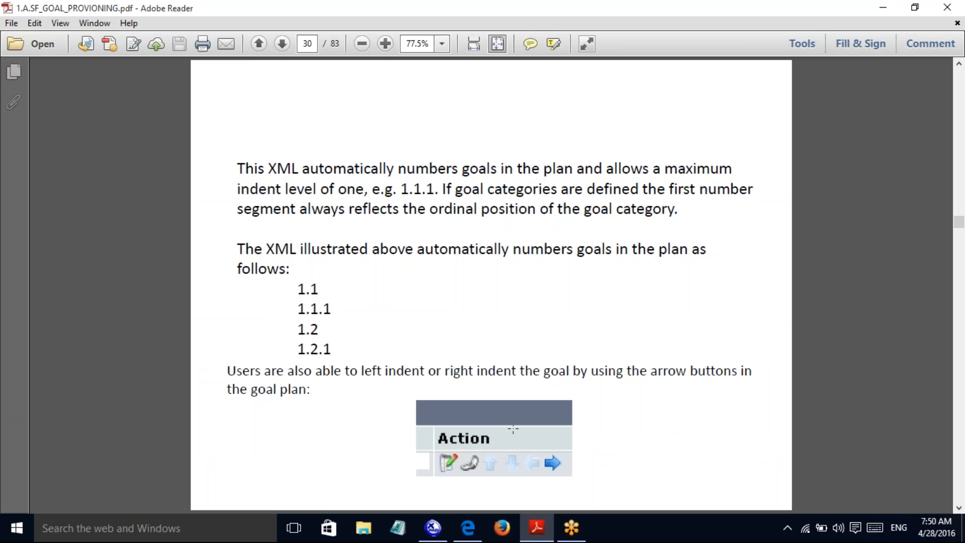
click(959, 509)
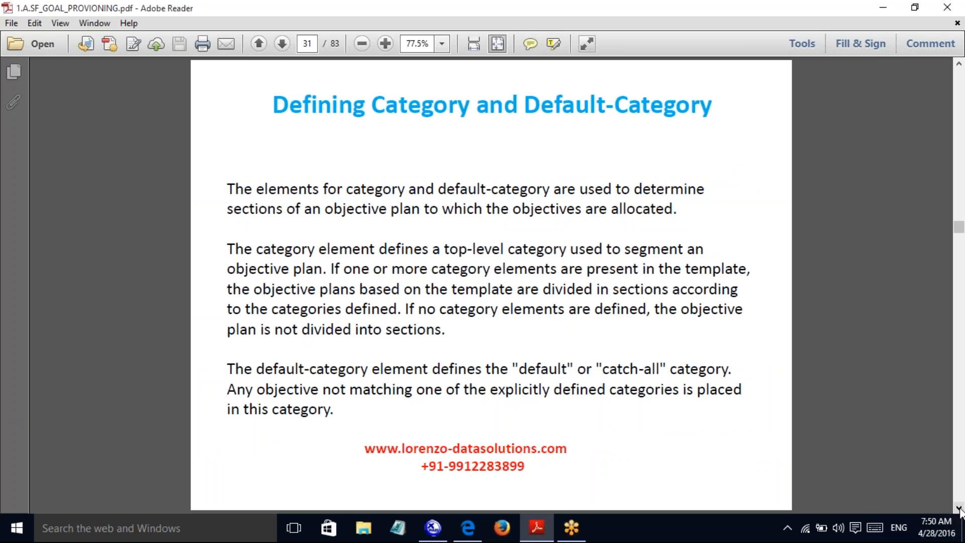
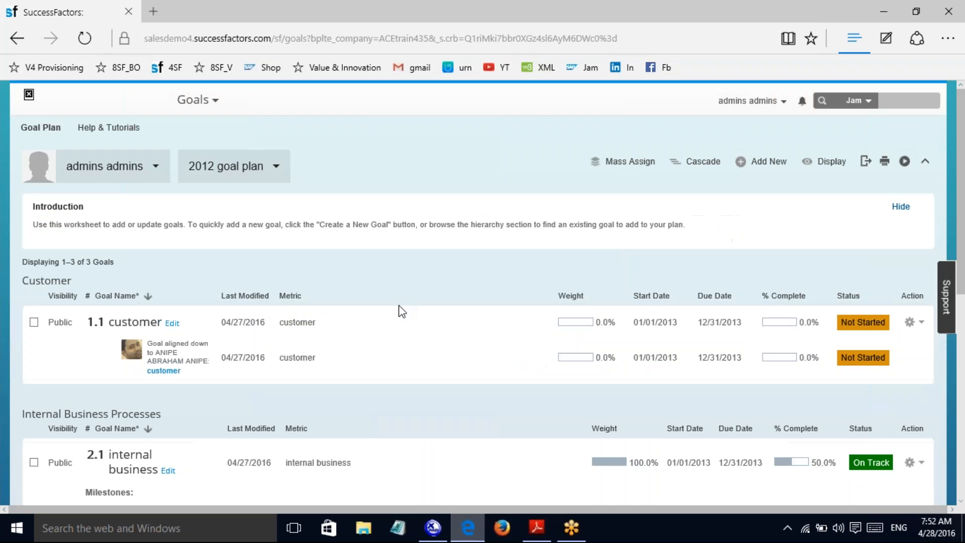
click(537, 528)
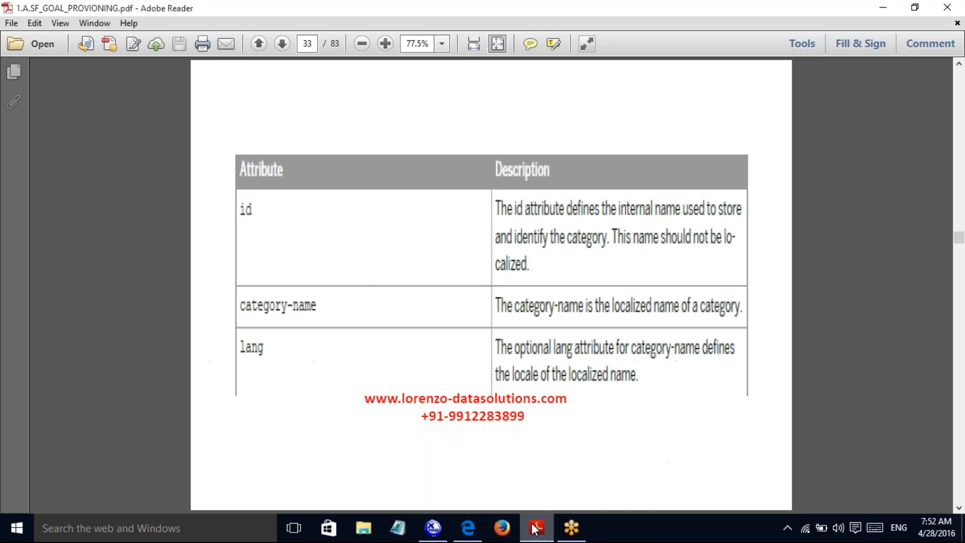
click(959, 507)
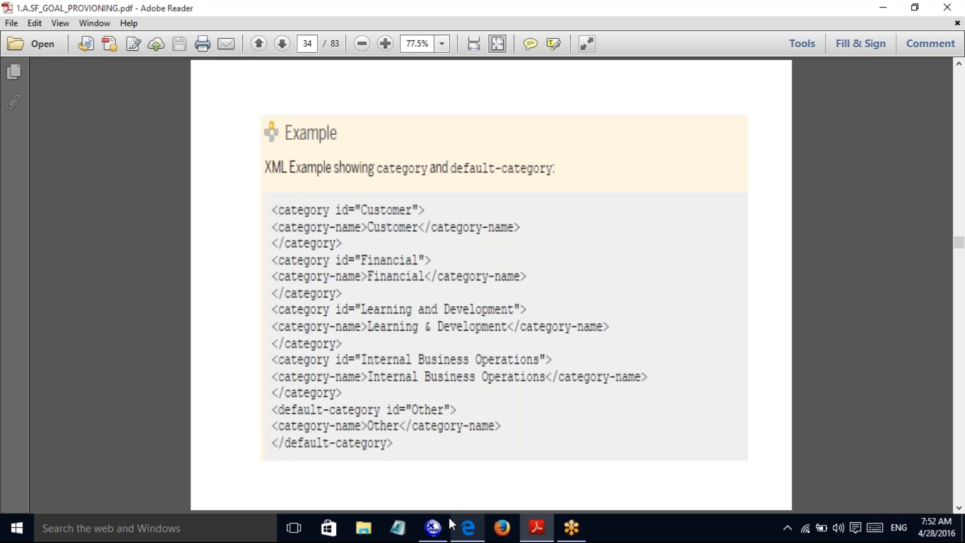
Step: Switch to XMLPad and inspect the Financial category element and its category-name in the 2014 Goal Plan template
click(433, 527)
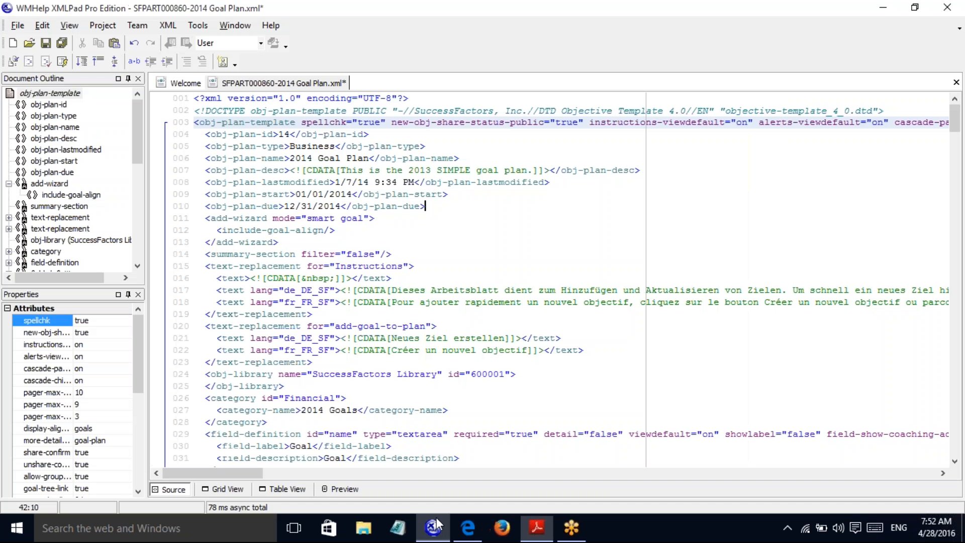
click(45, 252)
click(9, 252)
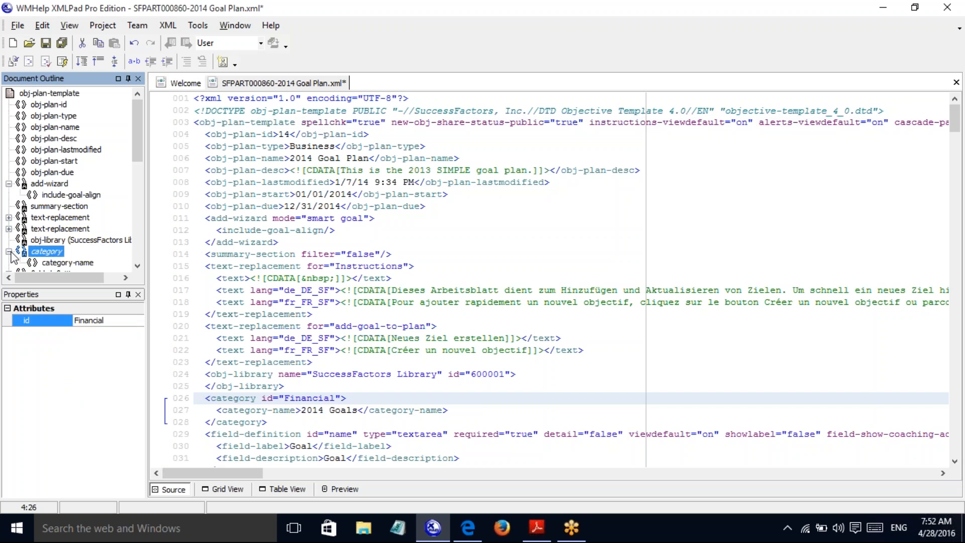
scroll(140, 149, down, 1)
drag(141, 149, 143, 188)
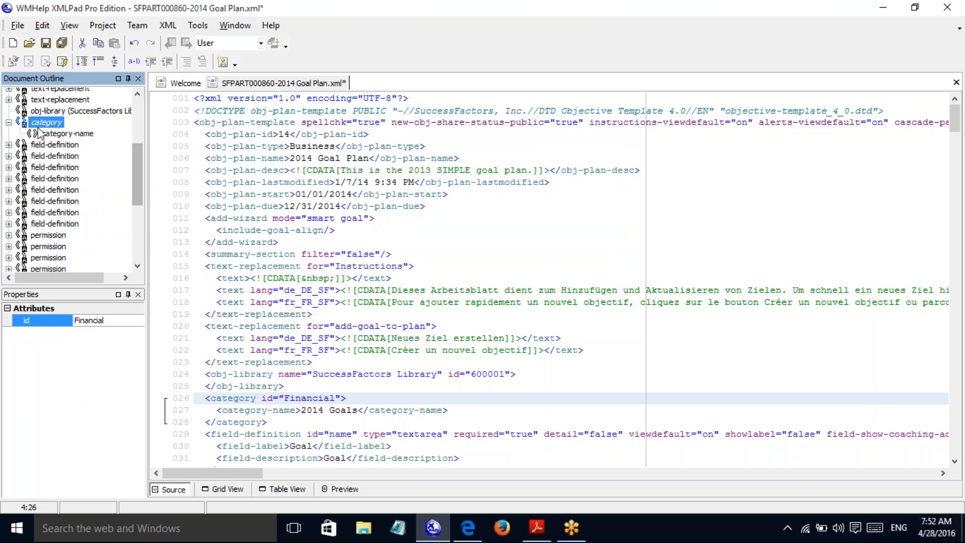
click(9, 122)
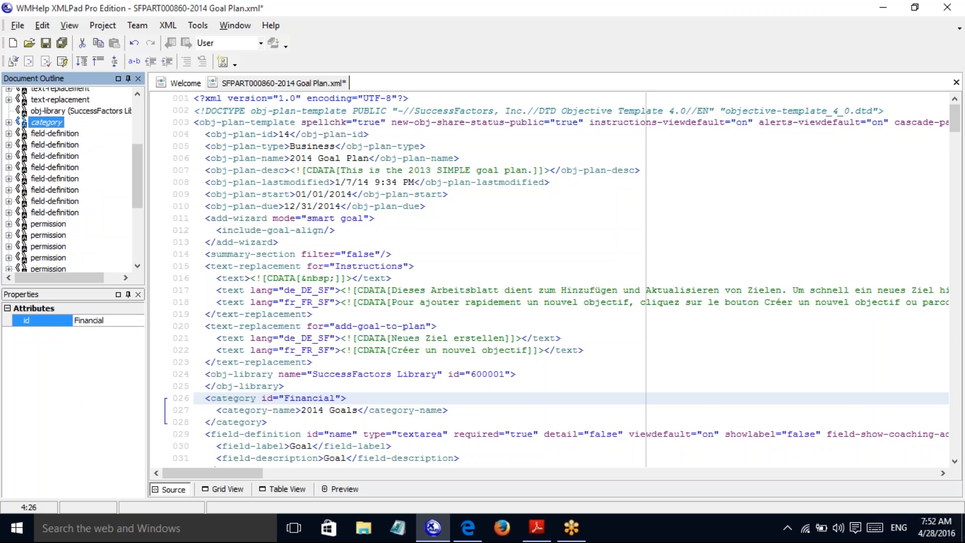
drag(957, 132, 957, 144)
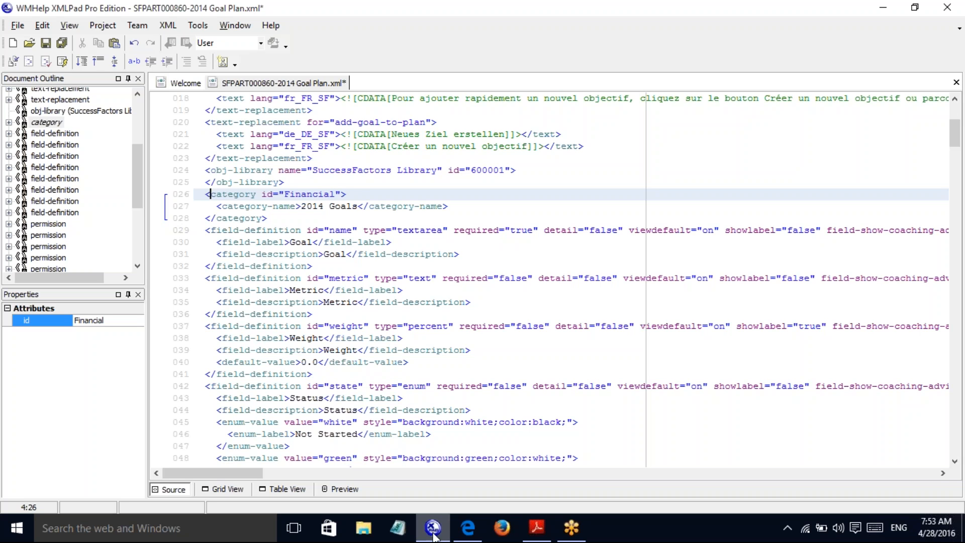
Step: Switch to the browser and open the 2012 goal plan template from Manage Templates in the Admin Center
click(467, 527)
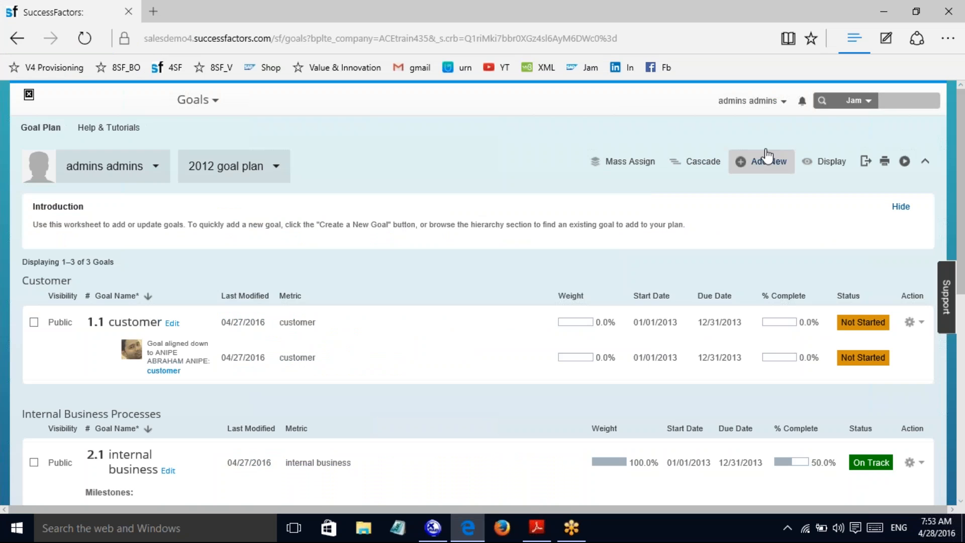
click(749, 100)
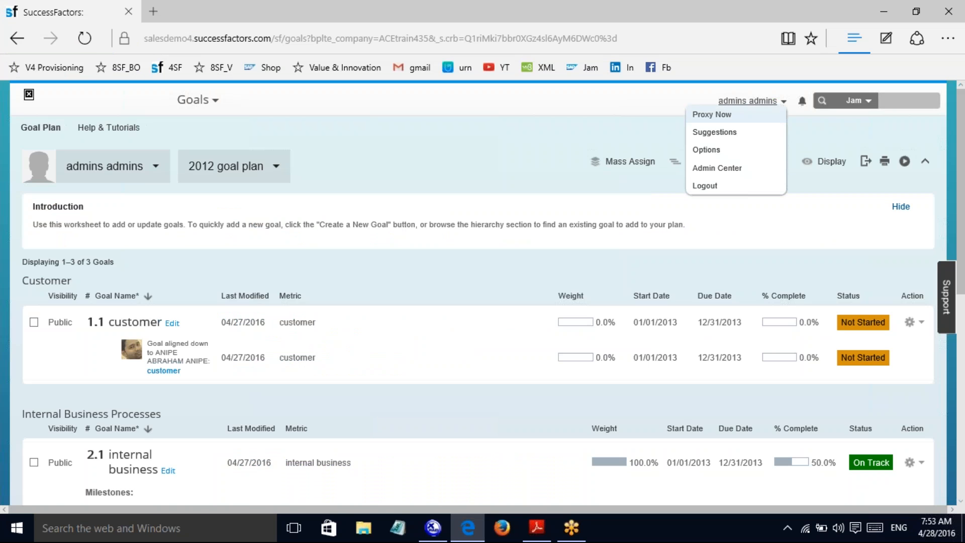
click(723, 169)
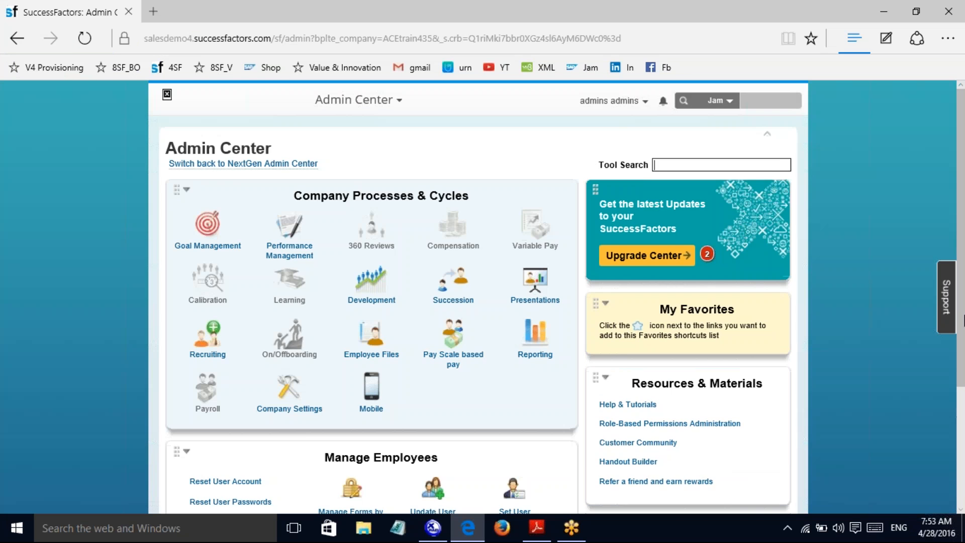
scroll(853, 355, down, 3)
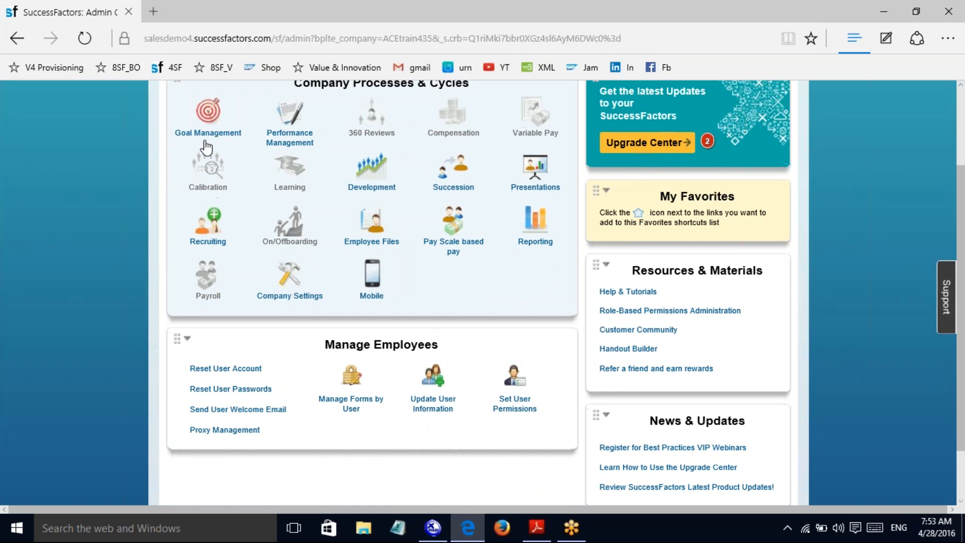
mouse_move(182, 150)
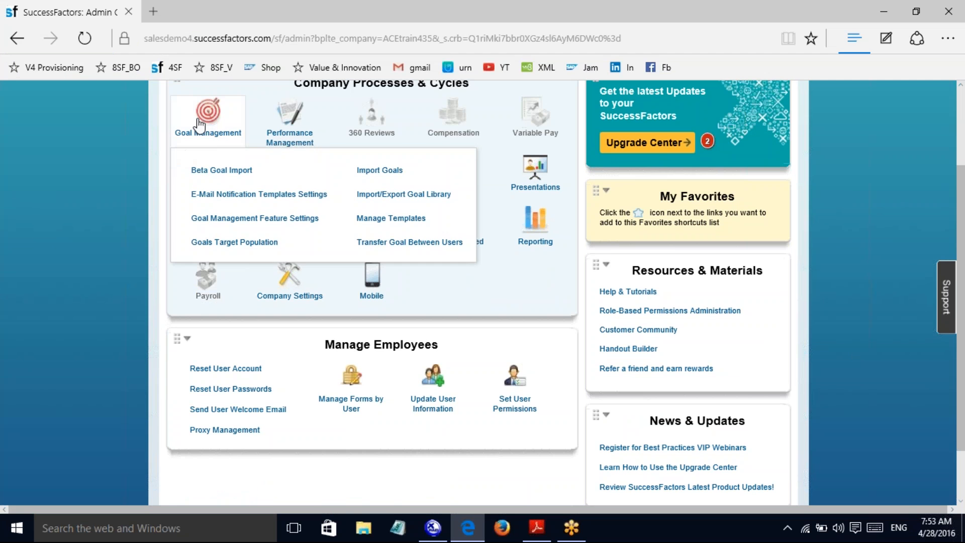
click(391, 217)
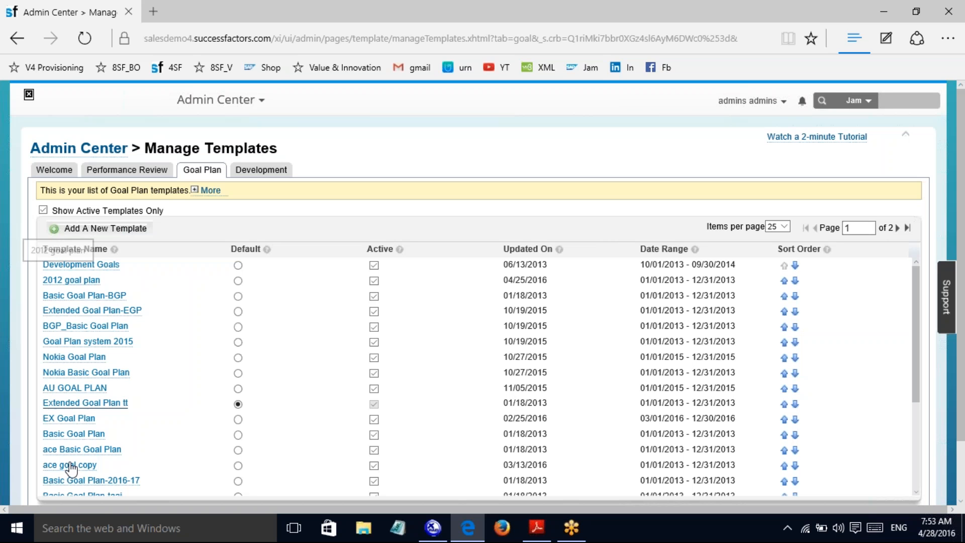
click(98, 281)
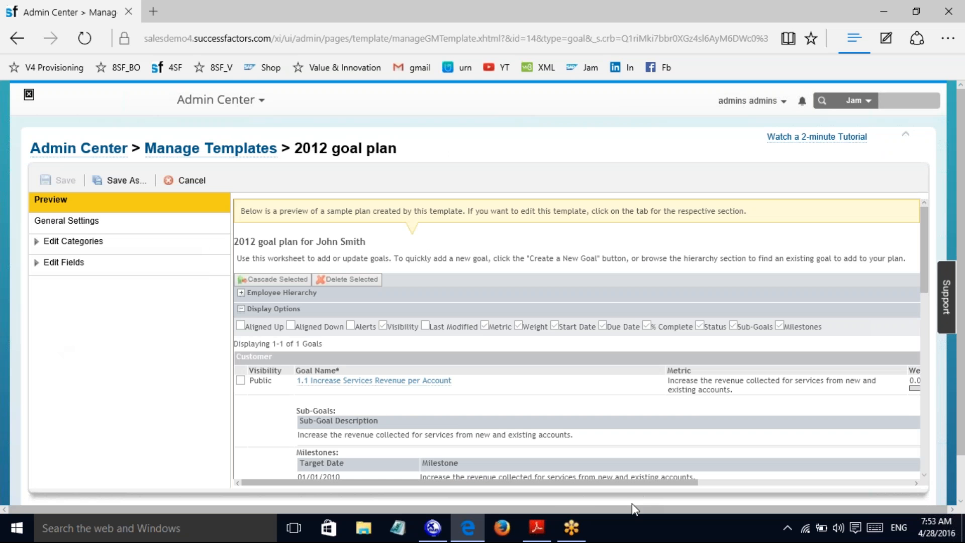
Step: Compare the PDF's category example with the template's Customer, Internal Business Processes, Learning and Growth and Financial categories, and return to the XML in XMLPad
click(547, 533)
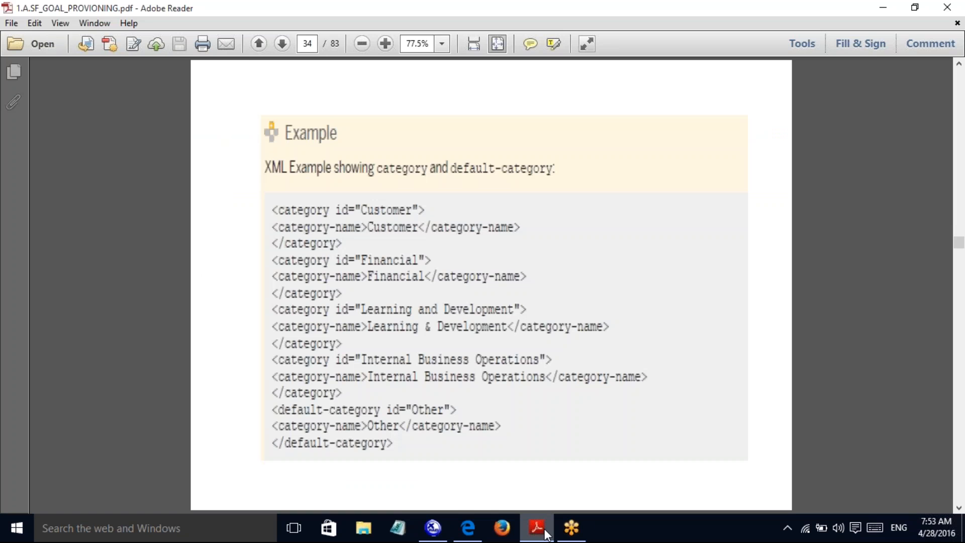
key(alt+Tab)
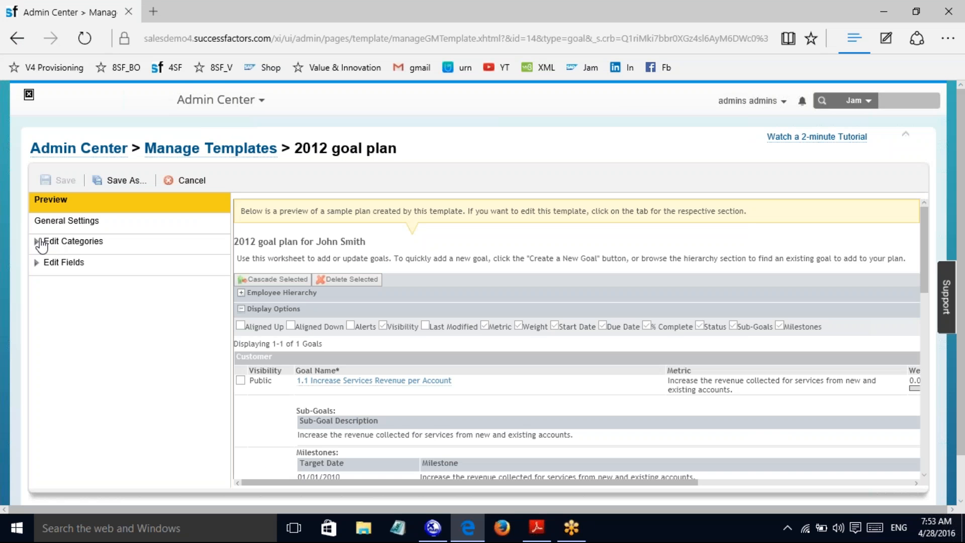
click(42, 243)
scroll(963, 177, down, 1)
click(49, 246)
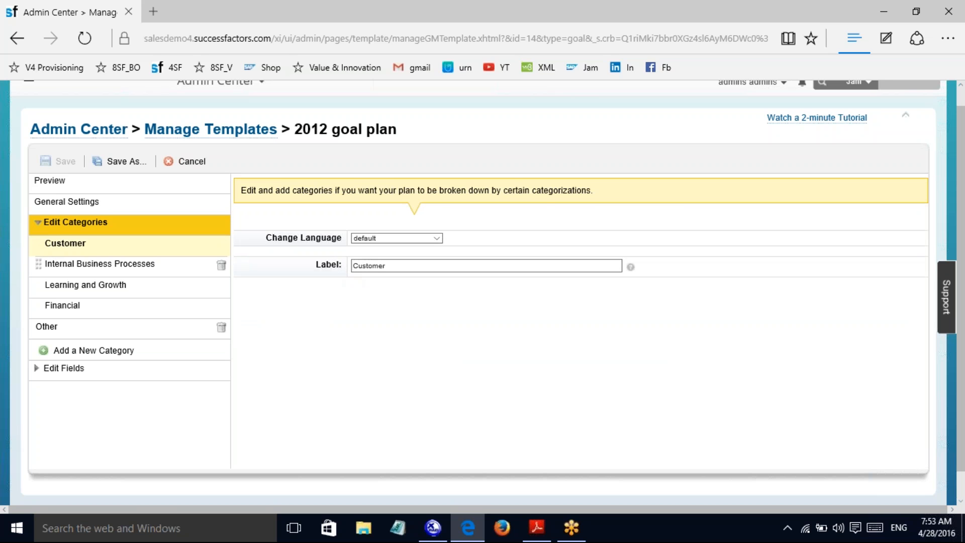
click(117, 274)
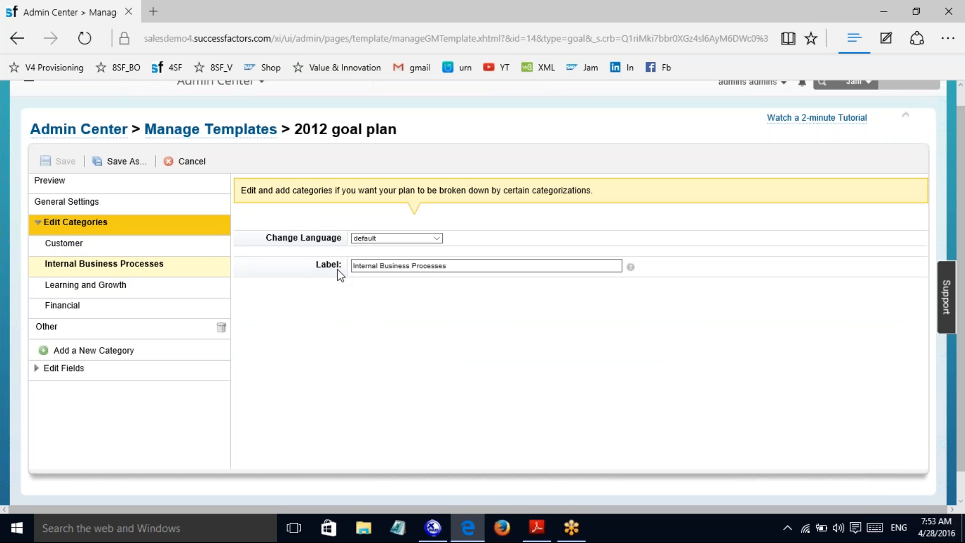
click(79, 294)
click(76, 307)
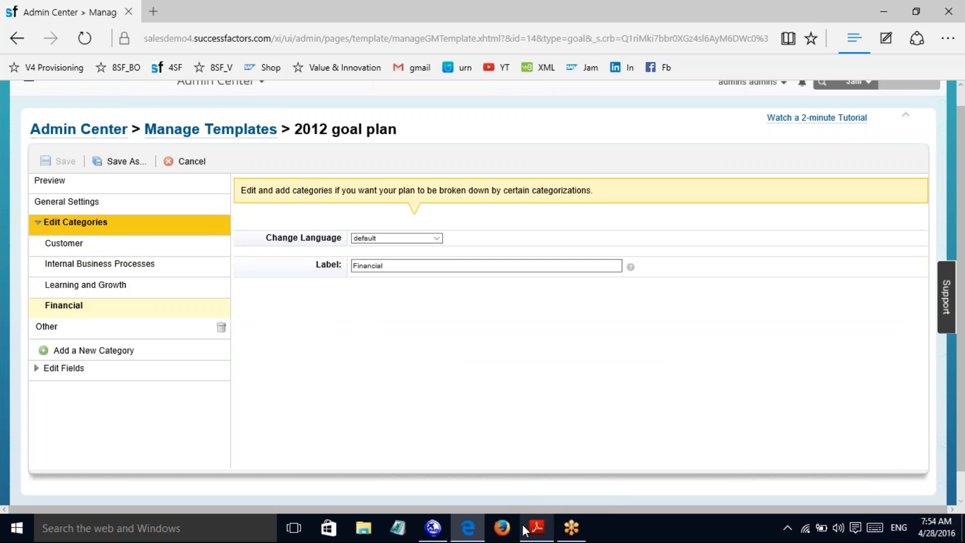
click(437, 528)
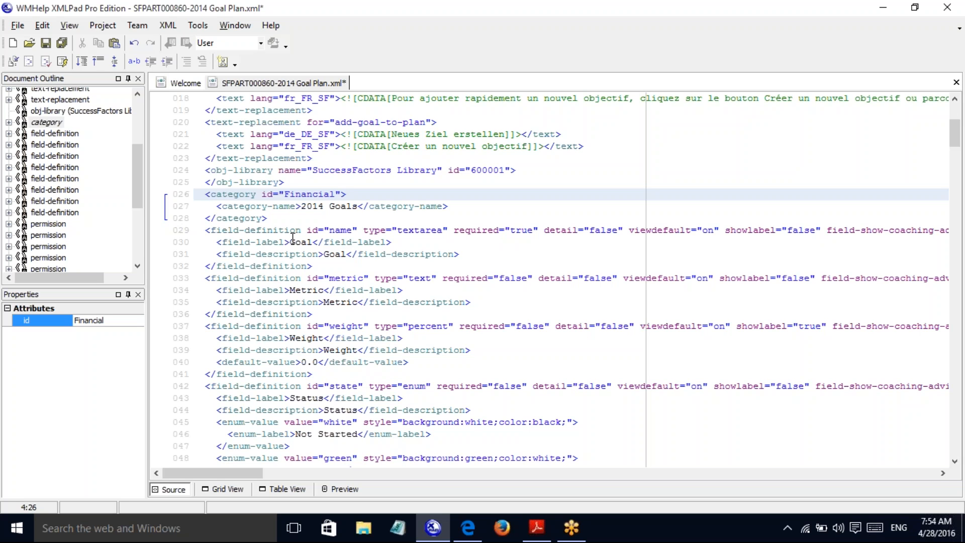
Step: Switch to the browser and review the 2012 goal plan's field settings one by one, from Goal Name through Status
click(467, 528)
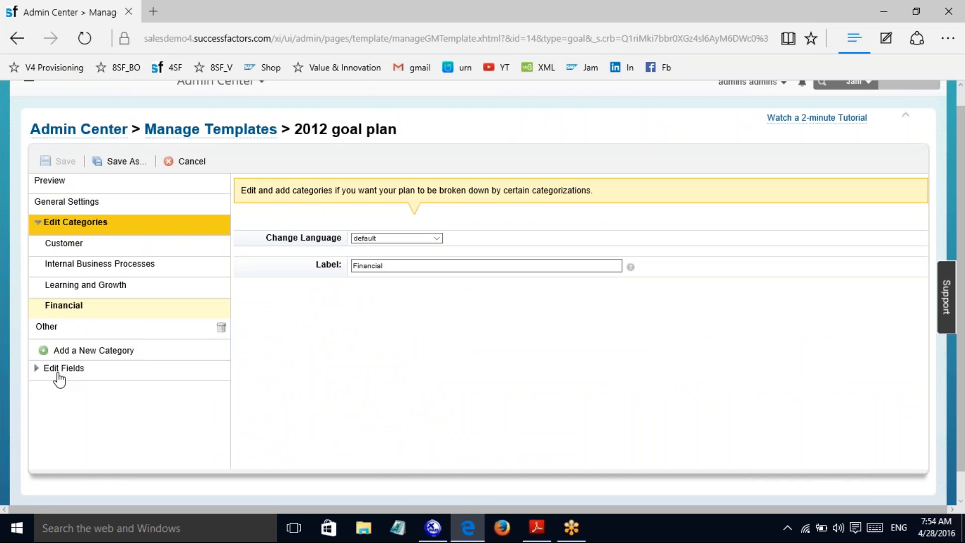
click(59, 372)
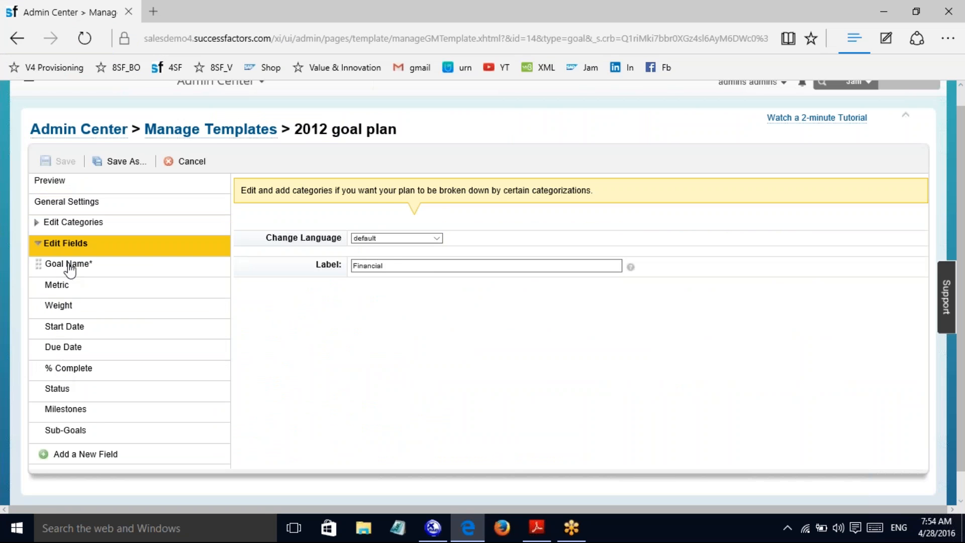
click(69, 269)
click(62, 292)
click(60, 306)
click(63, 330)
click(63, 348)
click(66, 371)
click(58, 392)
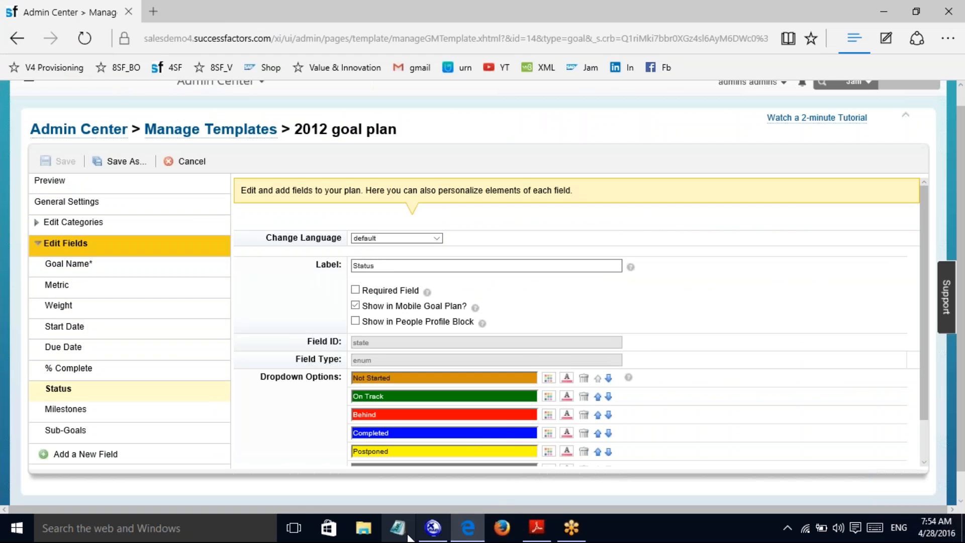
Step: Switch to XMLPad and inspect the metric and name field-definition elements and the Goal field-label in the 2014 Goal Plan XML
click(431, 532)
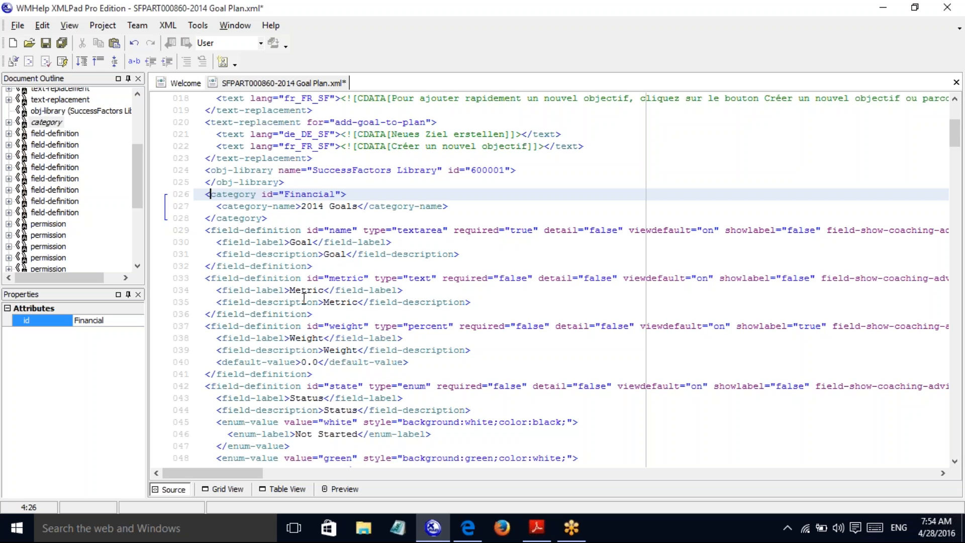
click(245, 278)
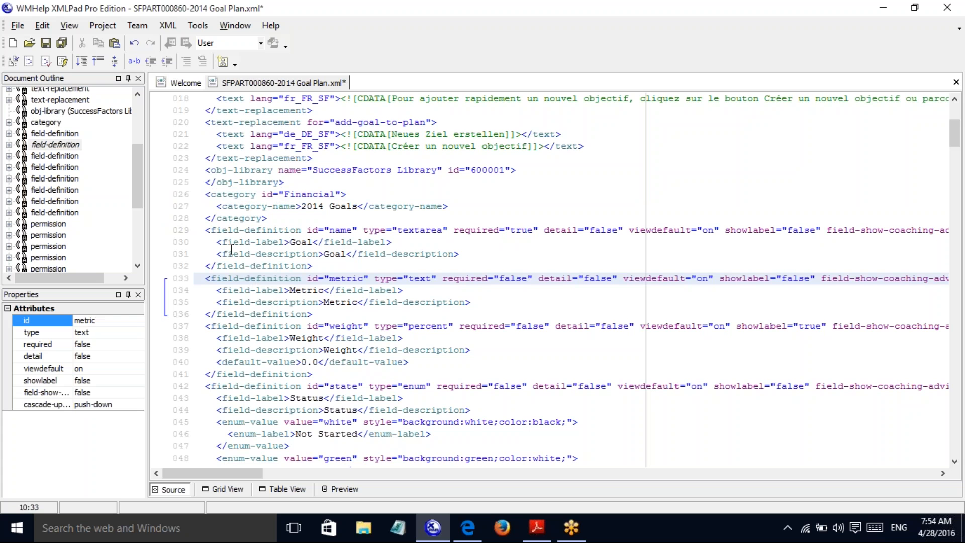
click(216, 230)
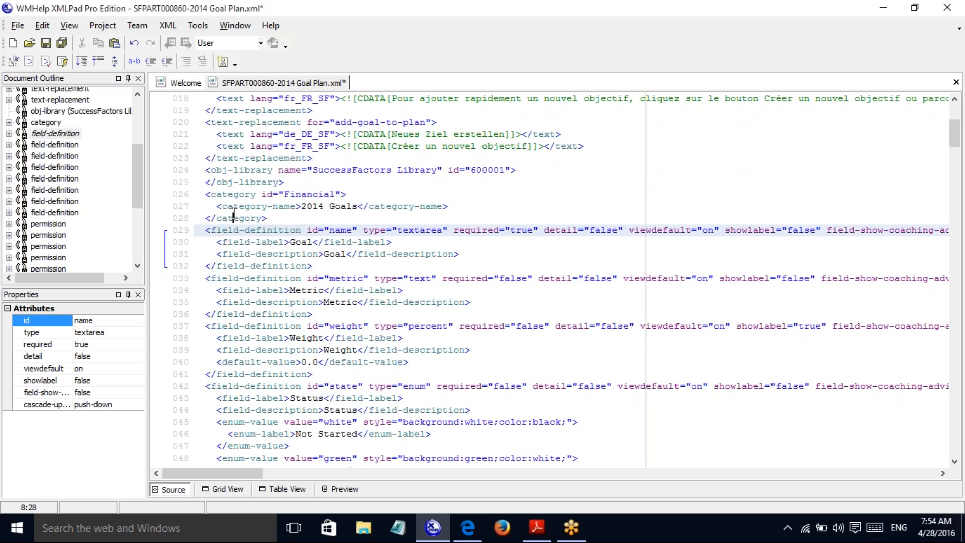
click(238, 240)
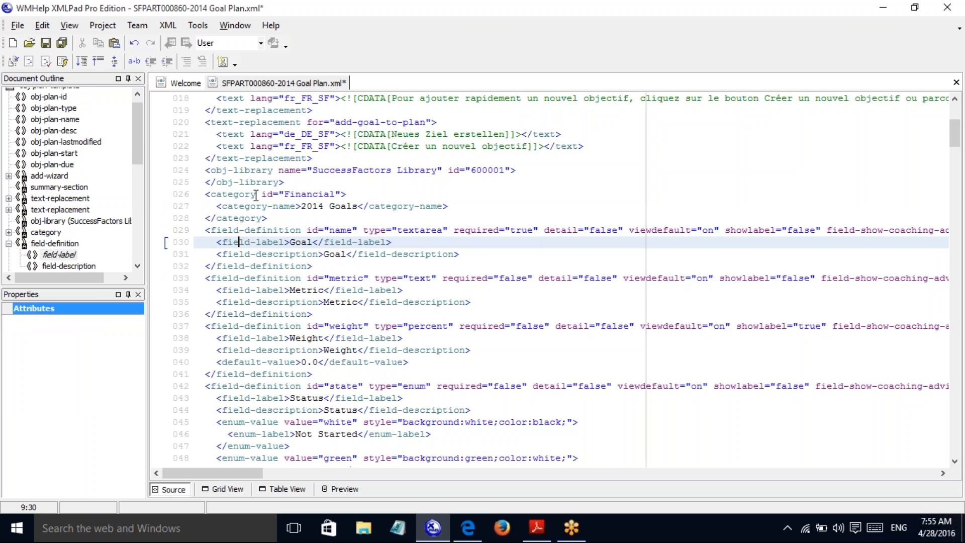
click(270, 221)
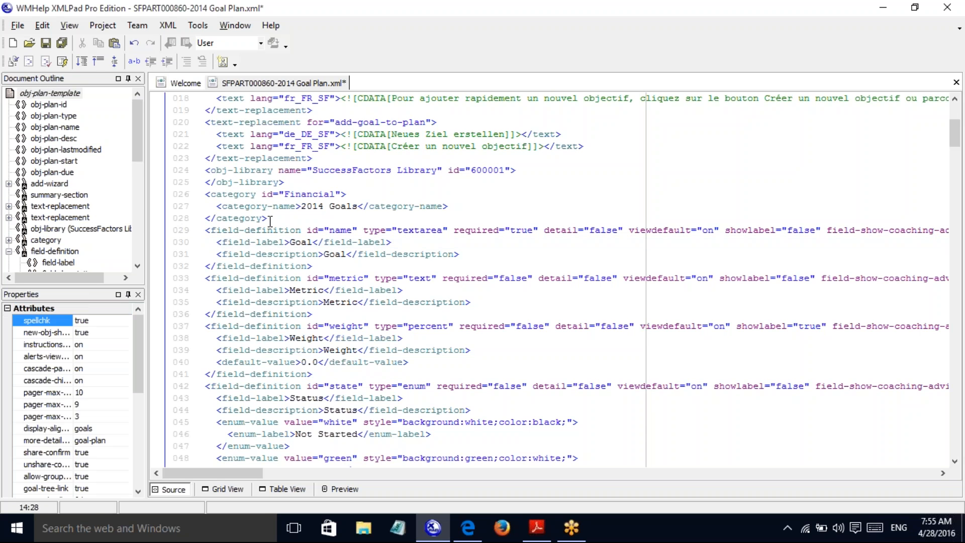
key(Return)
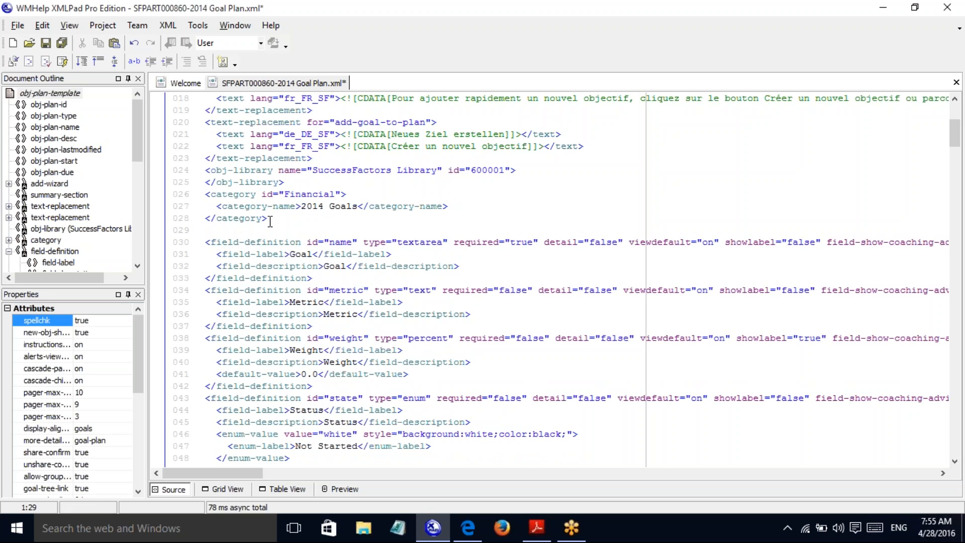
key(BackSpace)
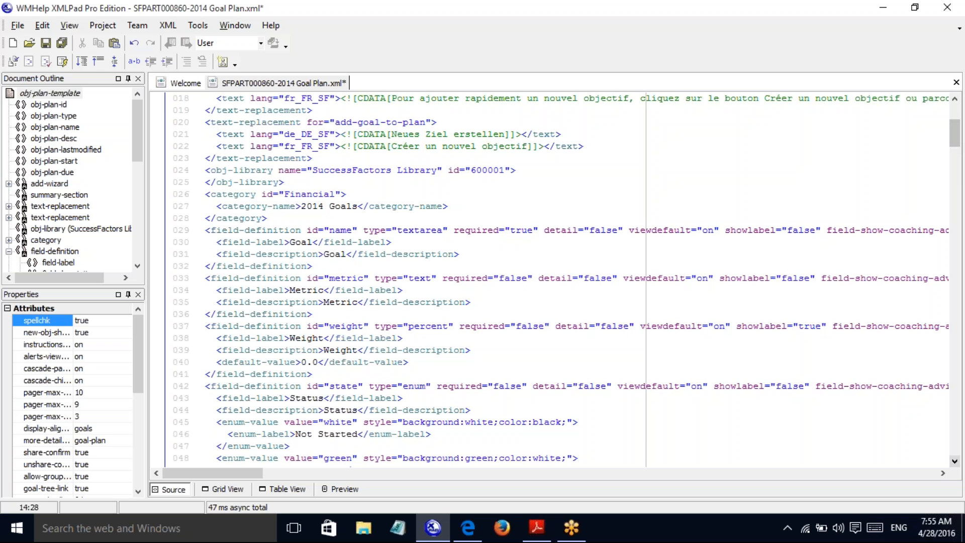
Step: Compare the Goal, Metric, Weight and Status field definitions in the XML with the Status field settings of the 2012 goal plan in the browser
click(954, 461)
click(954, 461)
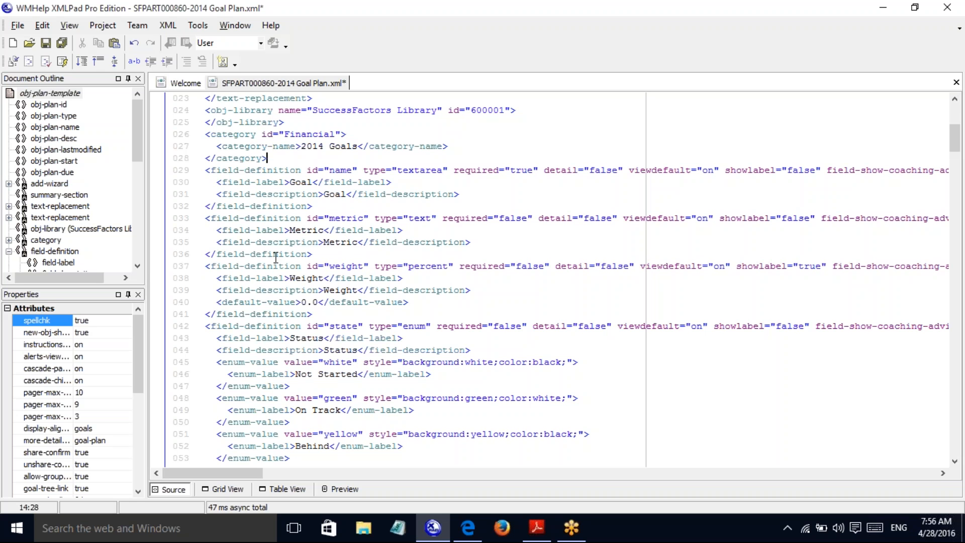
click(467, 534)
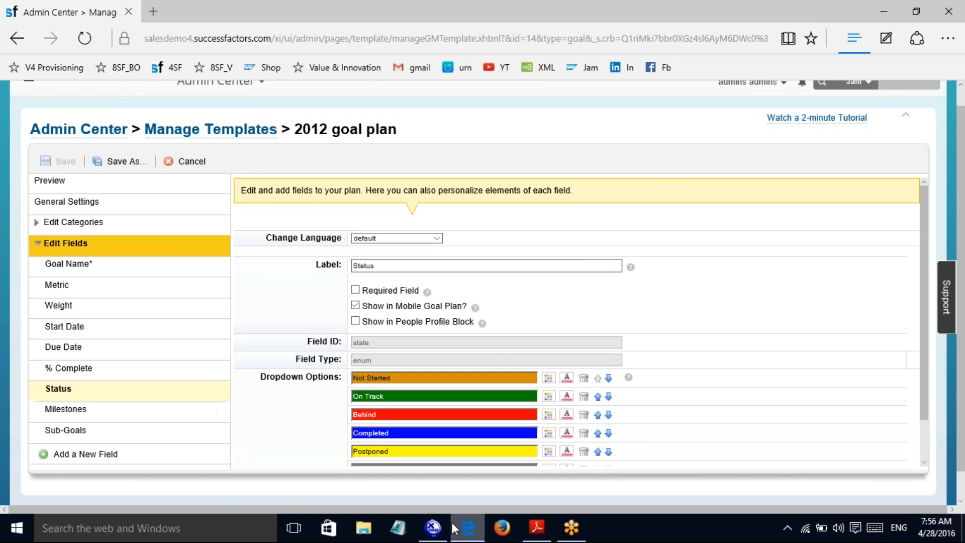
click(436, 533)
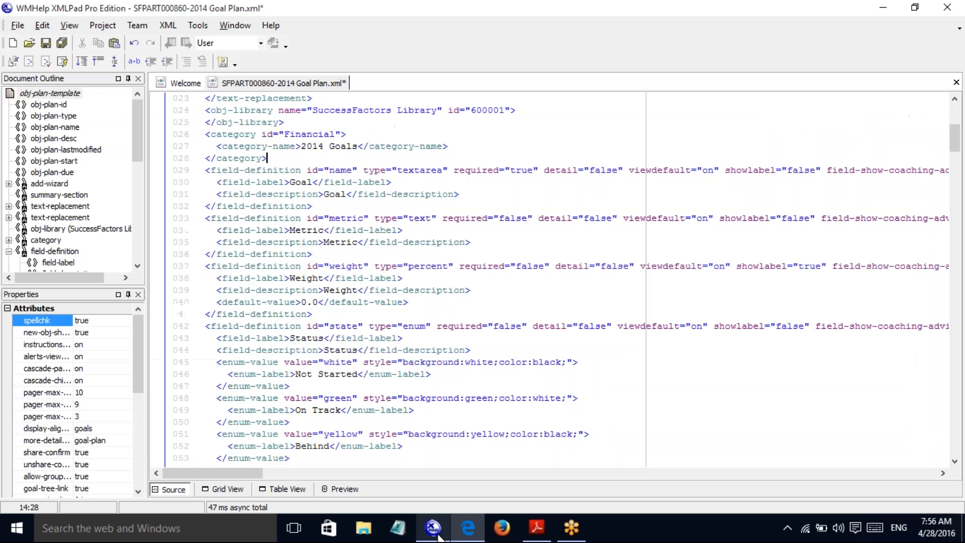
click(468, 528)
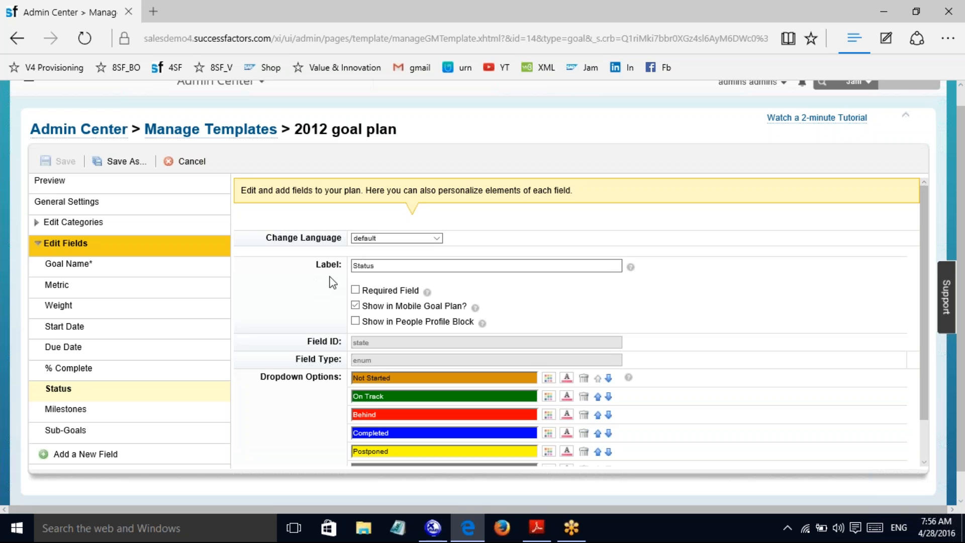
click(353, 303)
click(353, 303)
scroll(963, 208, down, 1)
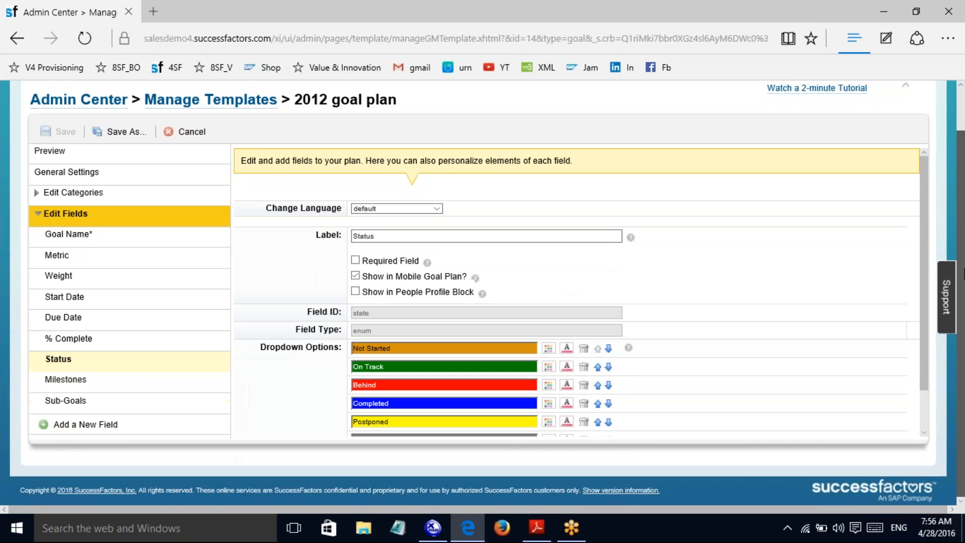
Step: Return to the XML in XMLPad, and read page 35 on defining goal plan fields in the goal provisioning PDF in Adobe Reader
click(436, 532)
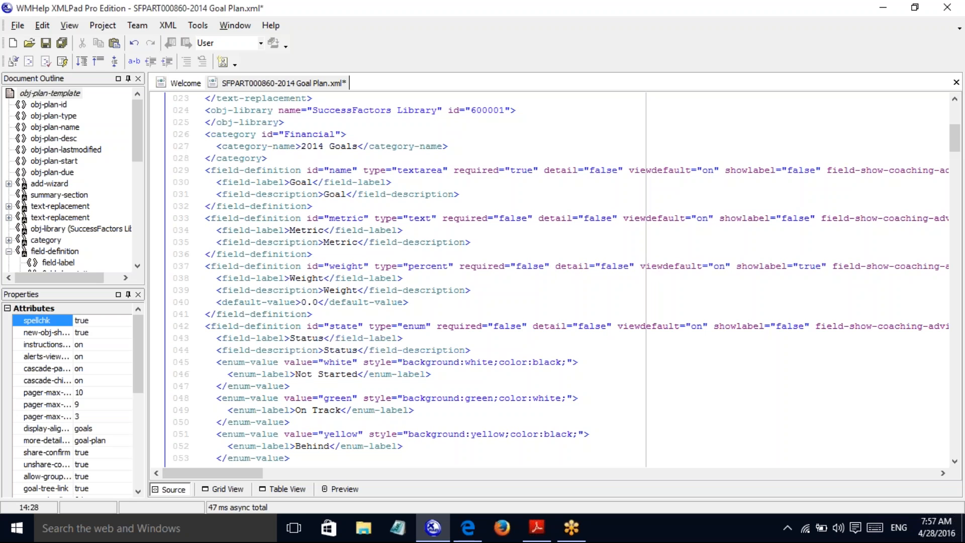
mouse_move(215, 473)
mouse_down()
mouse_move(270, 476)
mouse_move(195, 463)
mouse_up()
click(537, 527)
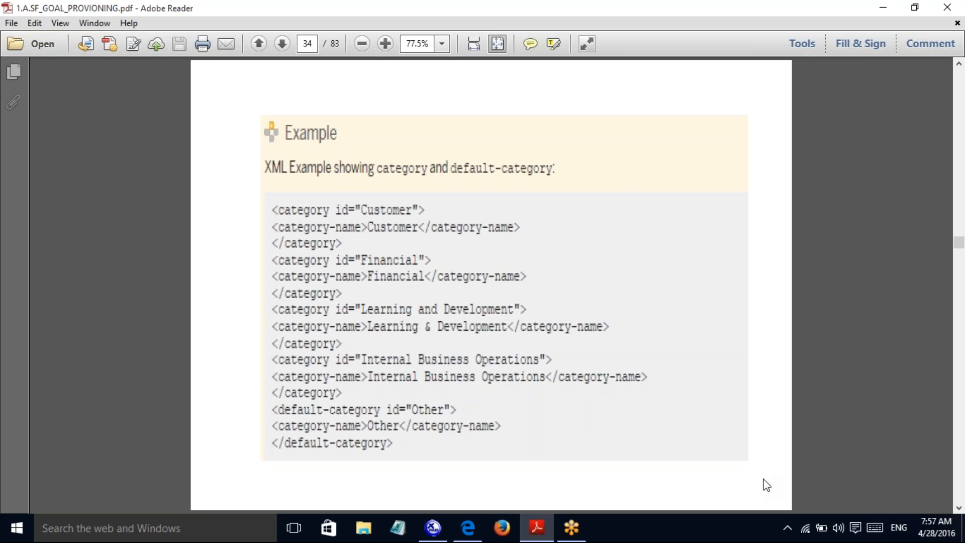
click(958, 508)
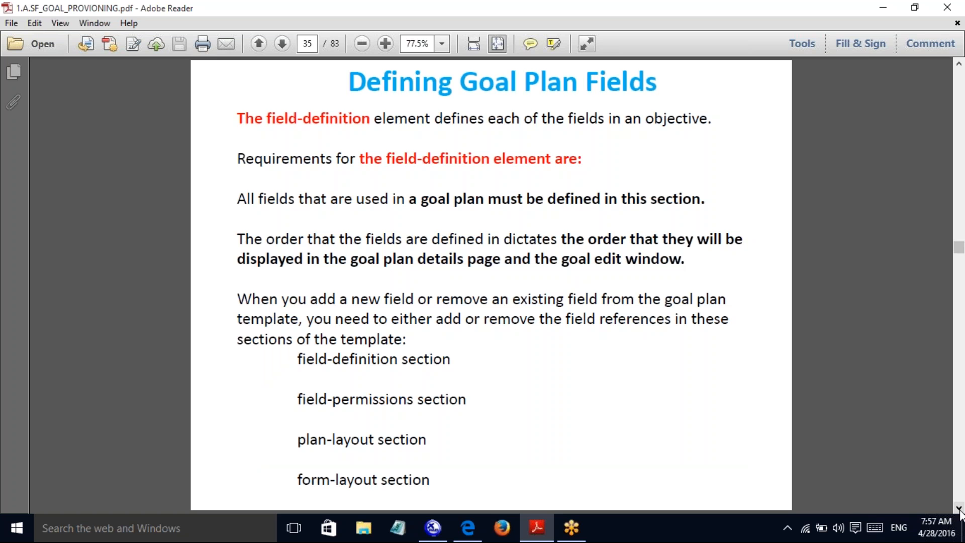
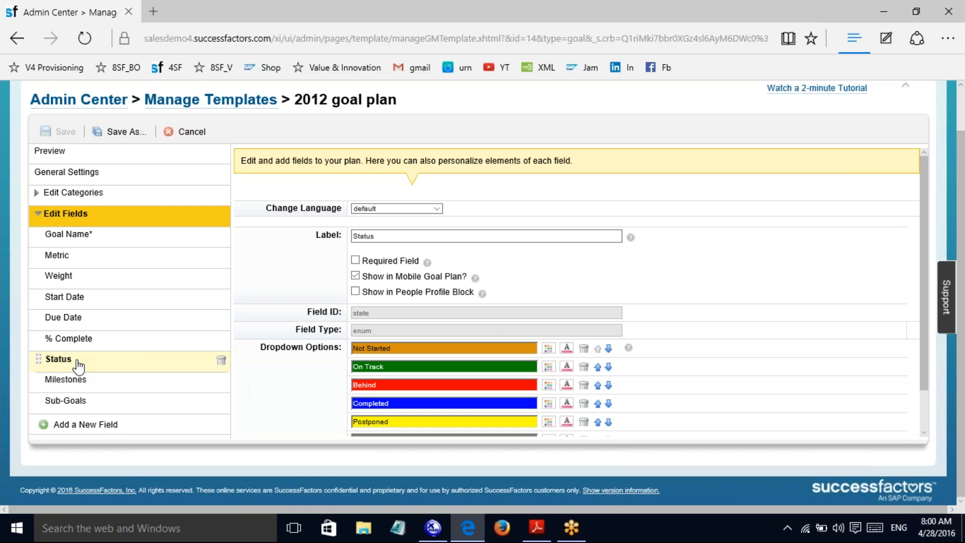
Step: Switch to XMLPad and inspect the field-definition elements in the document outline, from metric through start, due, done and group-rating
click(435, 529)
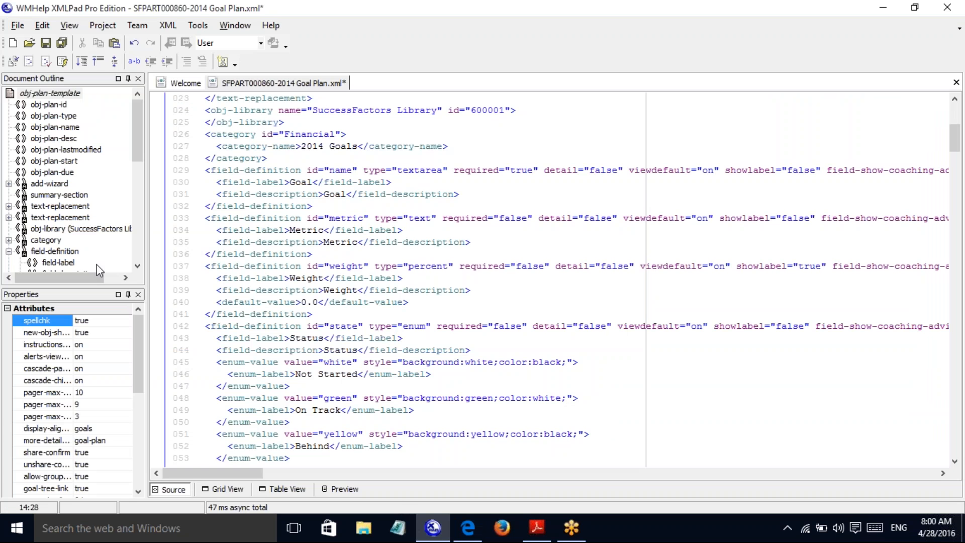
click(137, 266)
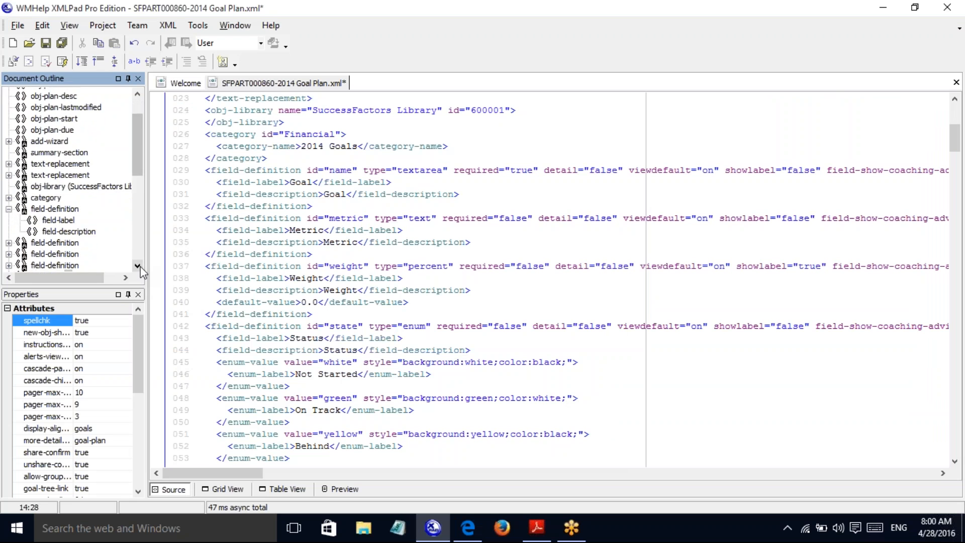
click(138, 266)
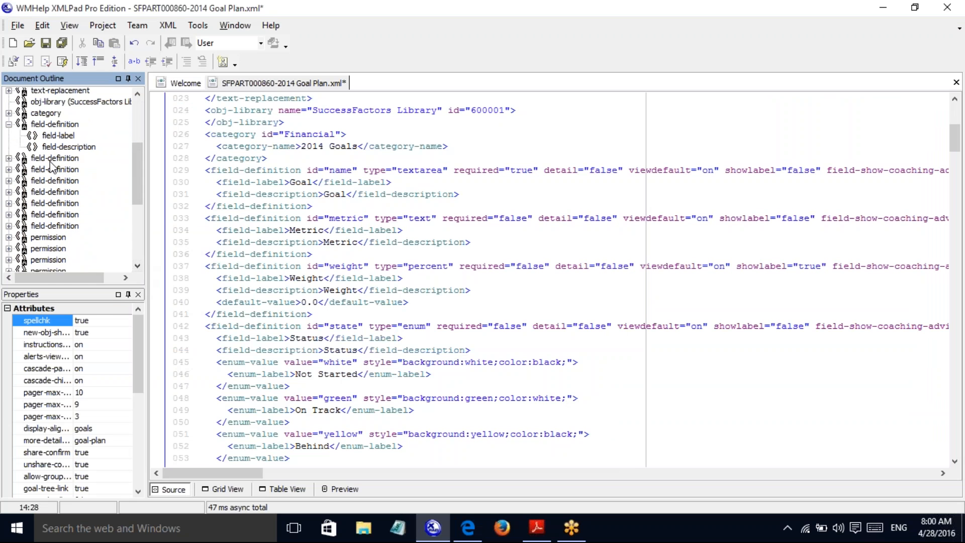
click(51, 160)
click(52, 170)
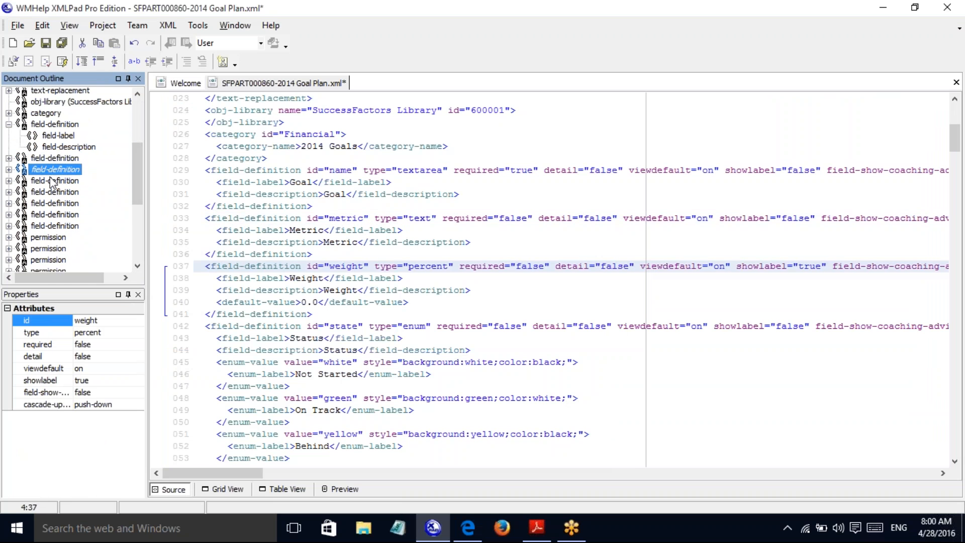
click(53, 180)
click(53, 191)
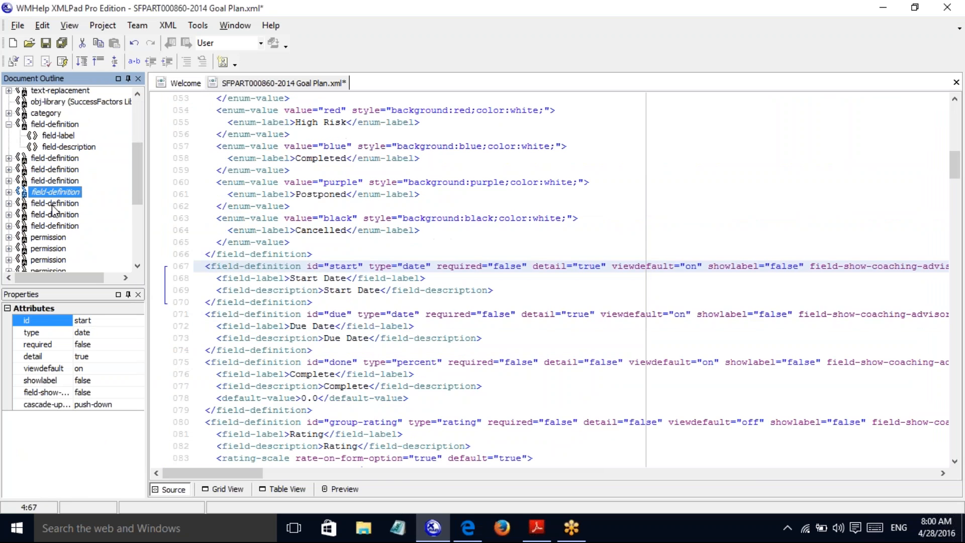
click(54, 203)
click(57, 214)
click(58, 226)
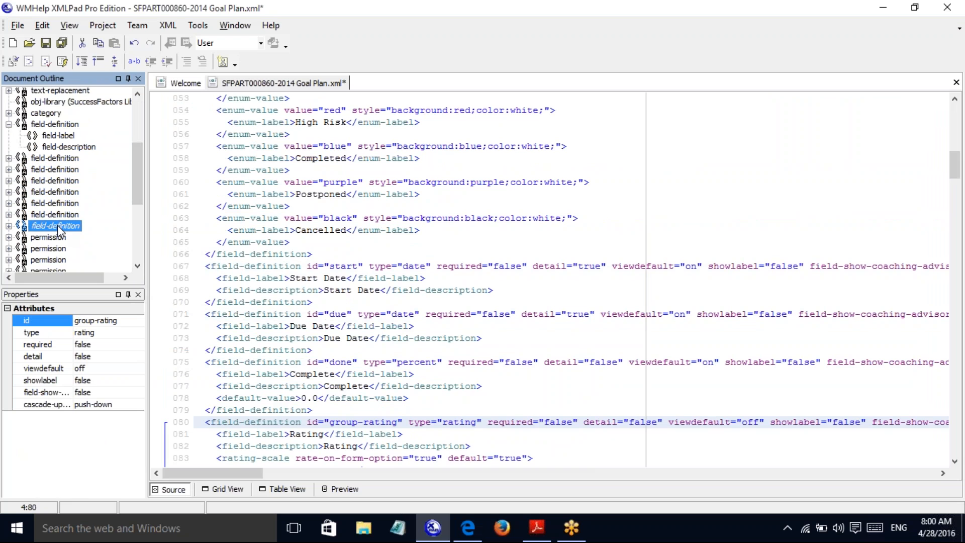
Step: Inspect the cascade-pull permission and the read and write field-permission elements, checking their field references against the 2012 goal plan in the browser
click(44, 240)
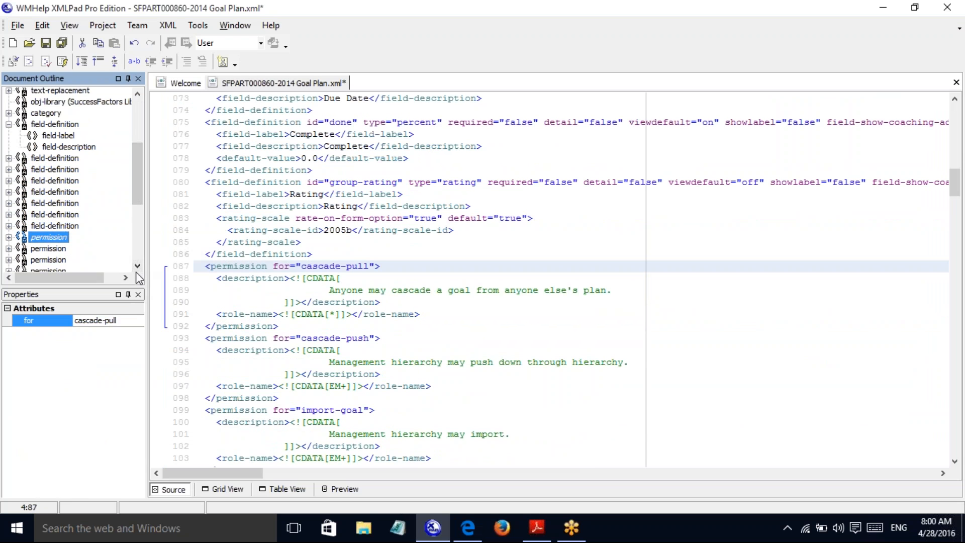
scroll(139, 274, down, 4)
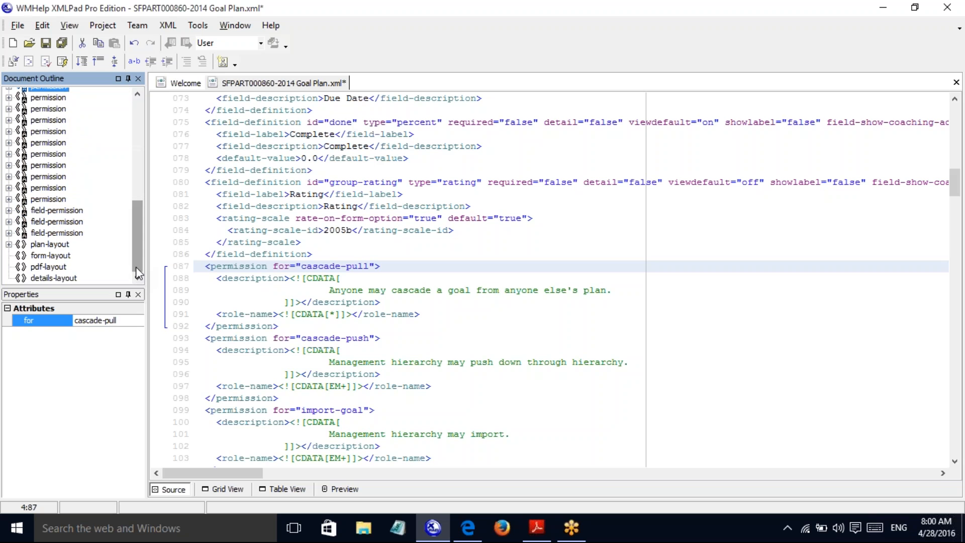
click(57, 211)
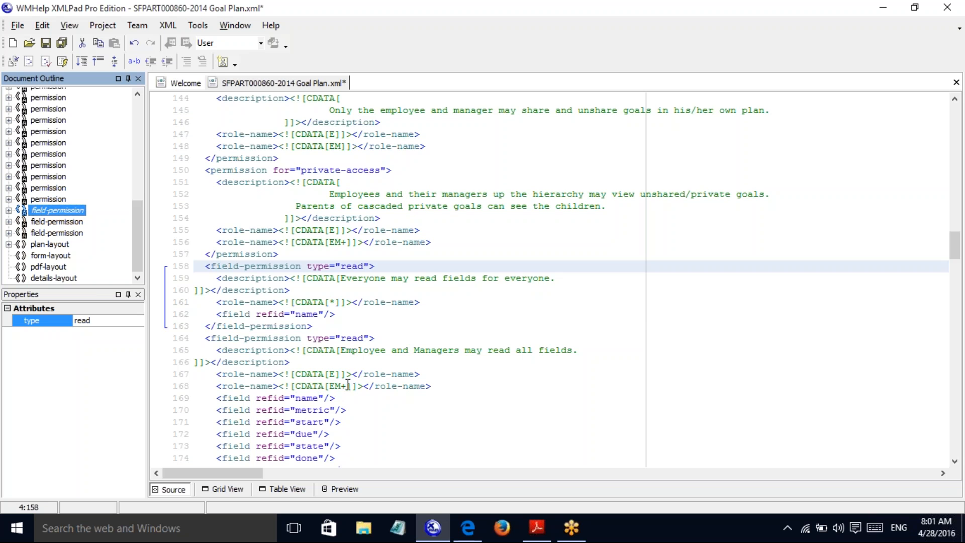
drag(960, 259, 959, 272)
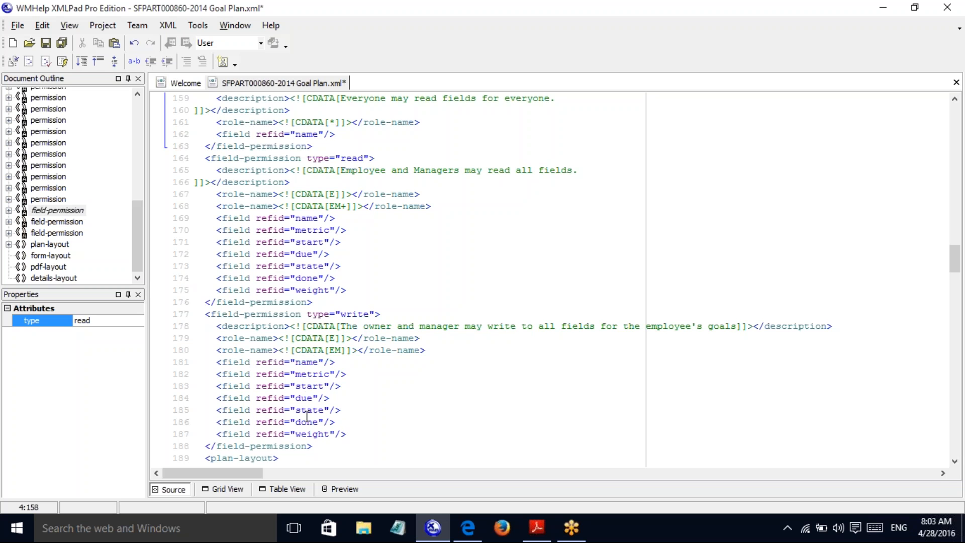
click(467, 528)
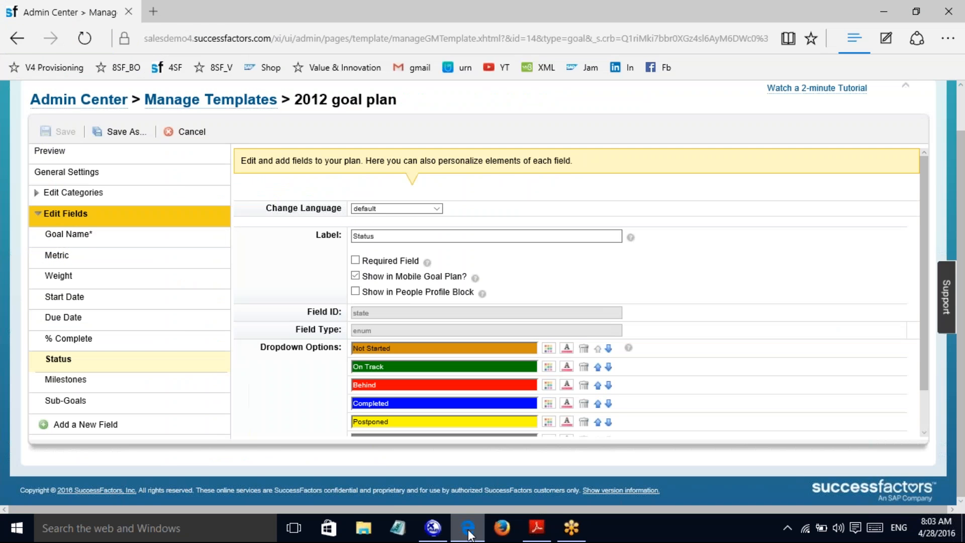
click(440, 532)
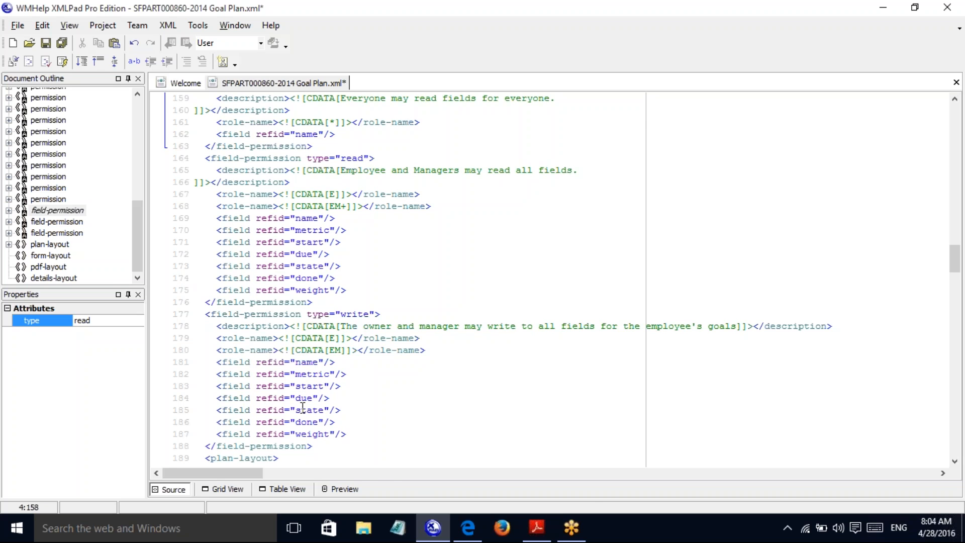
Step: Read the field-definition DTD on page 36 of the PDF in Adobe Reader, and return to XMLPad to view the start of plan-layout
click(537, 527)
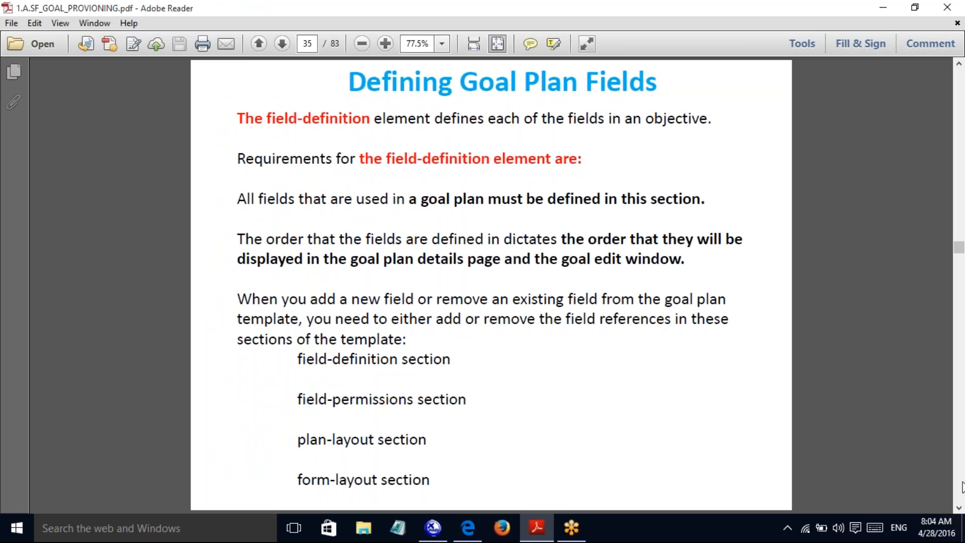
click(958, 508)
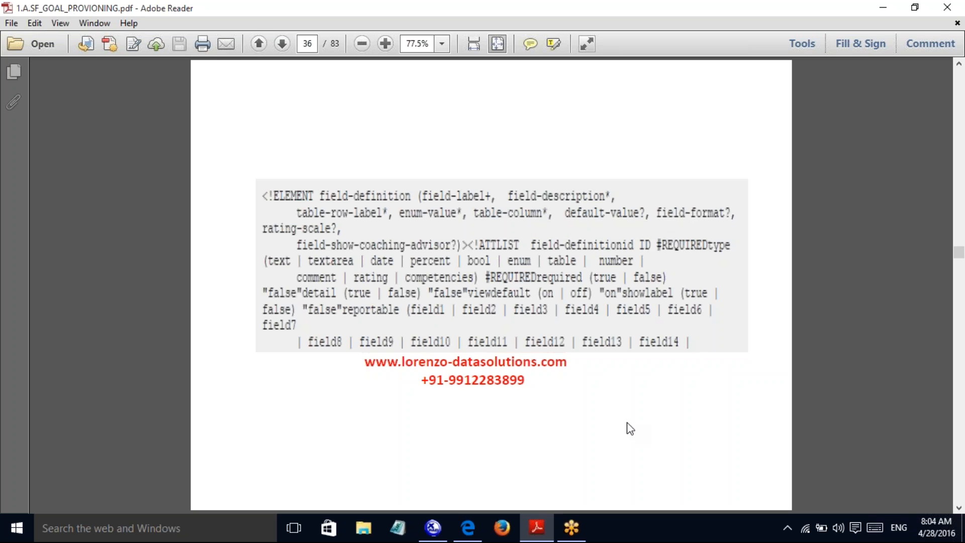
click(432, 528)
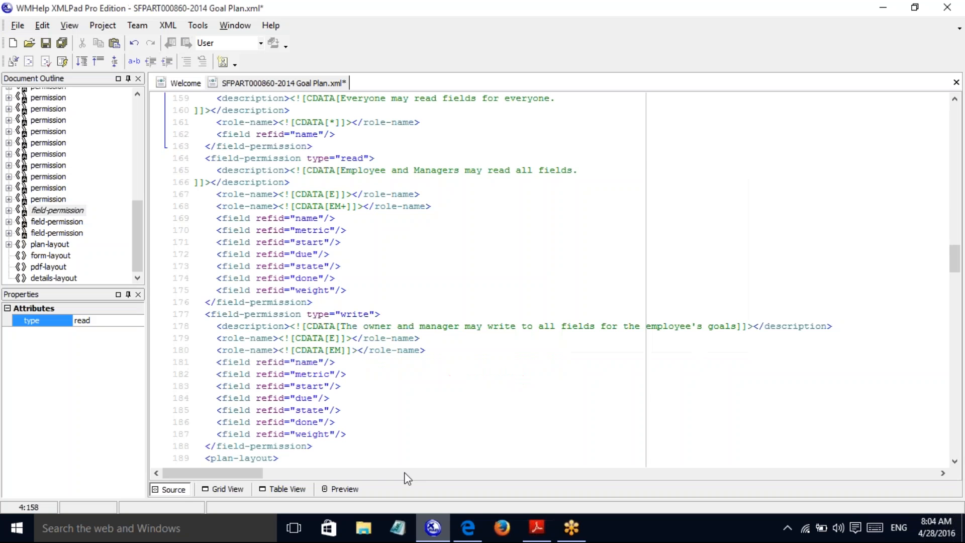
click(955, 460)
click(954, 461)
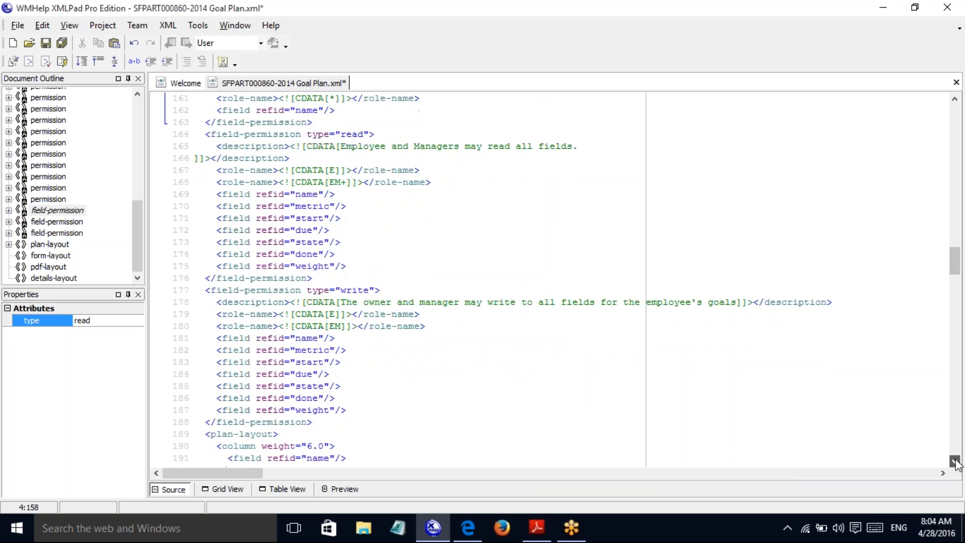
Step: Inspect the plan-layout columns and their weights in the XML, through to the start of form-layout
click(955, 461)
click(955, 461)
click(955, 460)
click(954, 461)
click(954, 460)
click(955, 461)
click(955, 461)
click(954, 461)
click(955, 461)
click(954, 461)
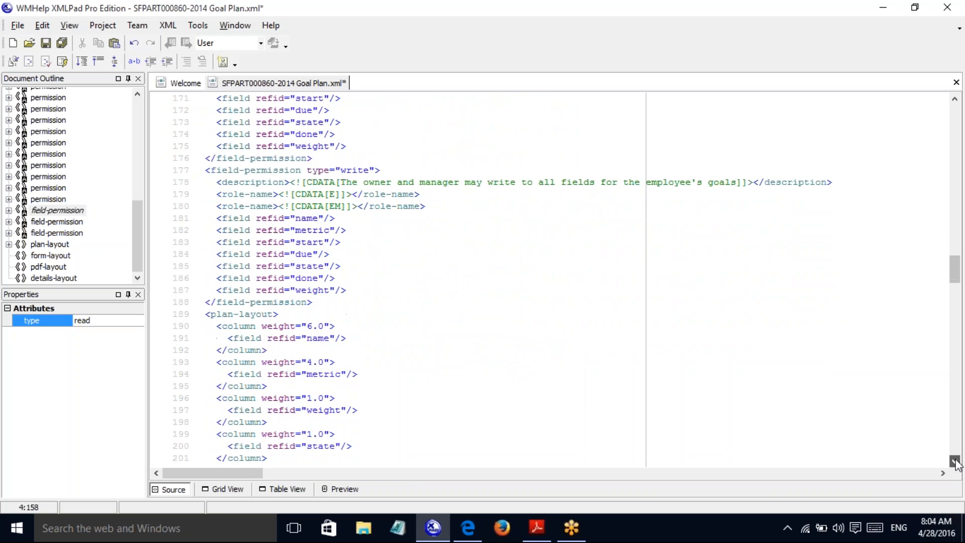
click(955, 461)
click(955, 461)
click(955, 461)
click(954, 461)
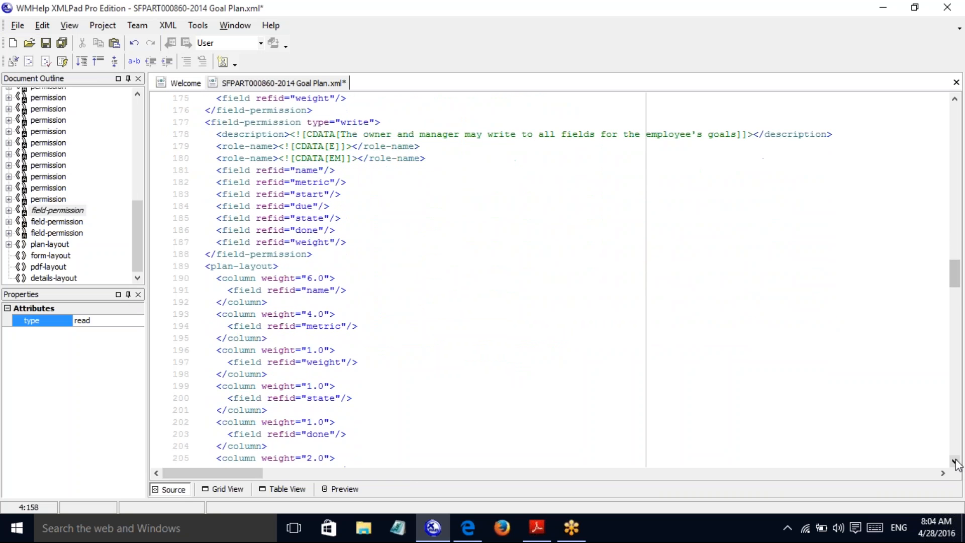
click(955, 461)
click(955, 461)
click(955, 461)
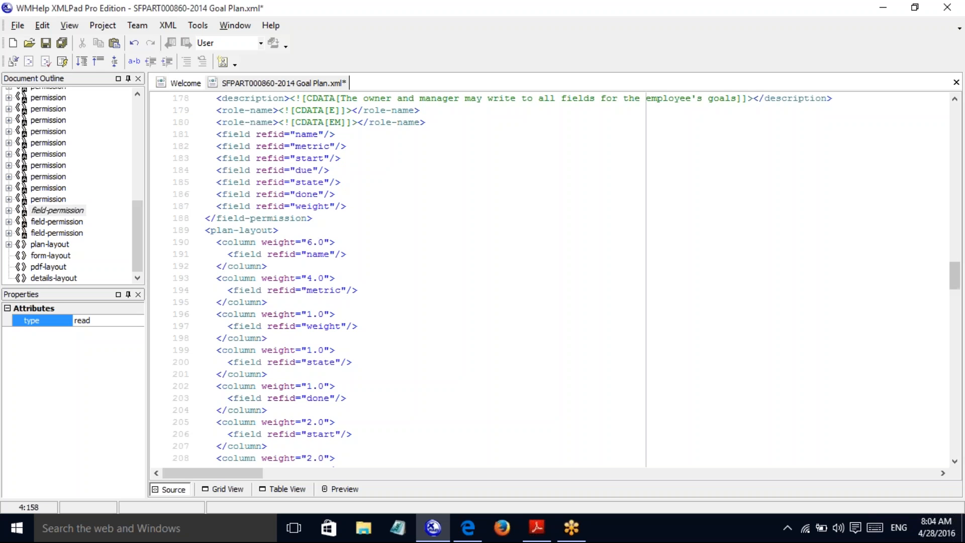
drag(956, 282, 956, 303)
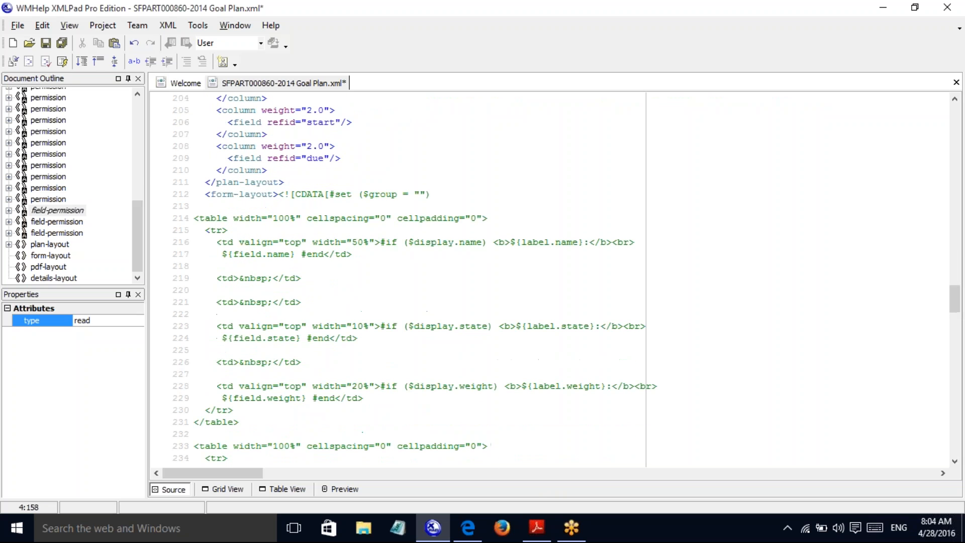
Step: Switch to Adobe Reader and read the field-definition attributes and goal plan field properties on pages 37 and 38 of the PDF
click(536, 528)
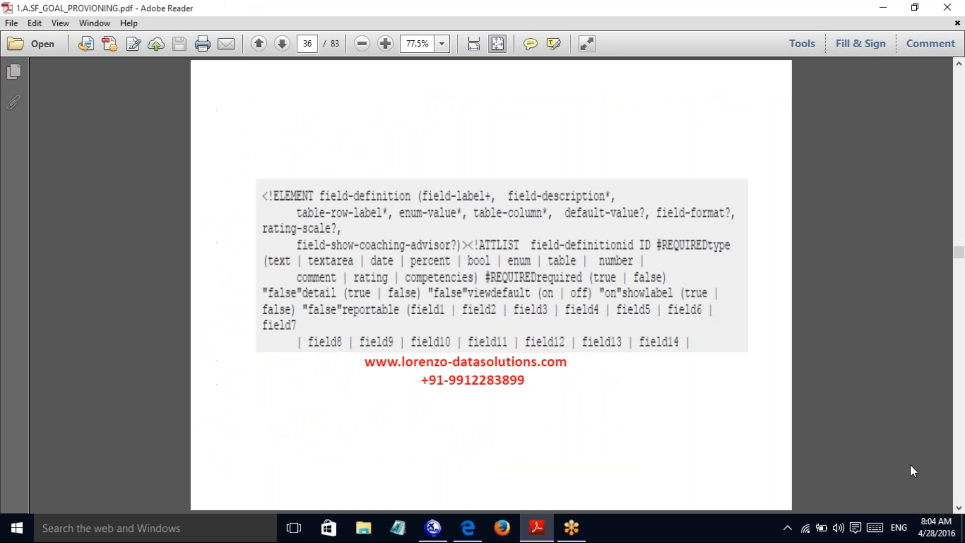
click(957, 509)
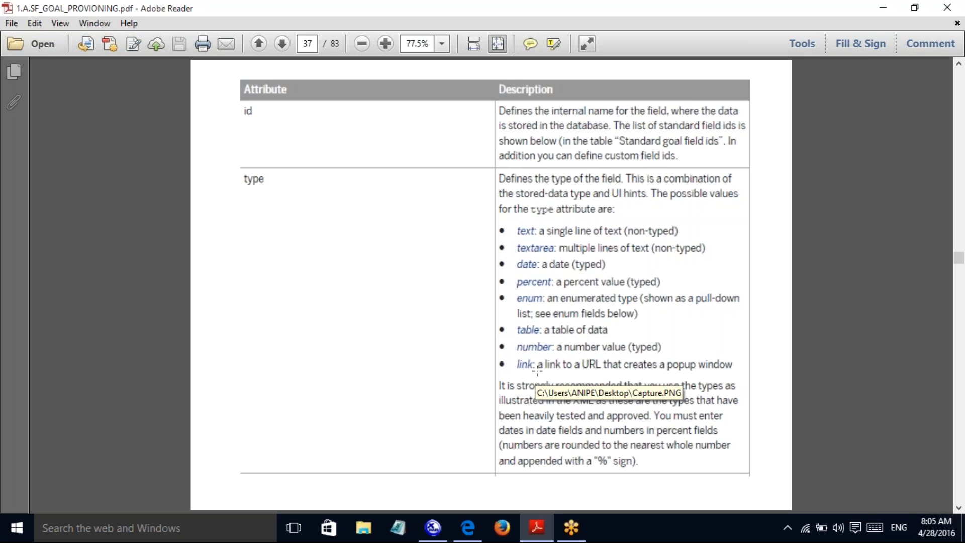
click(959, 508)
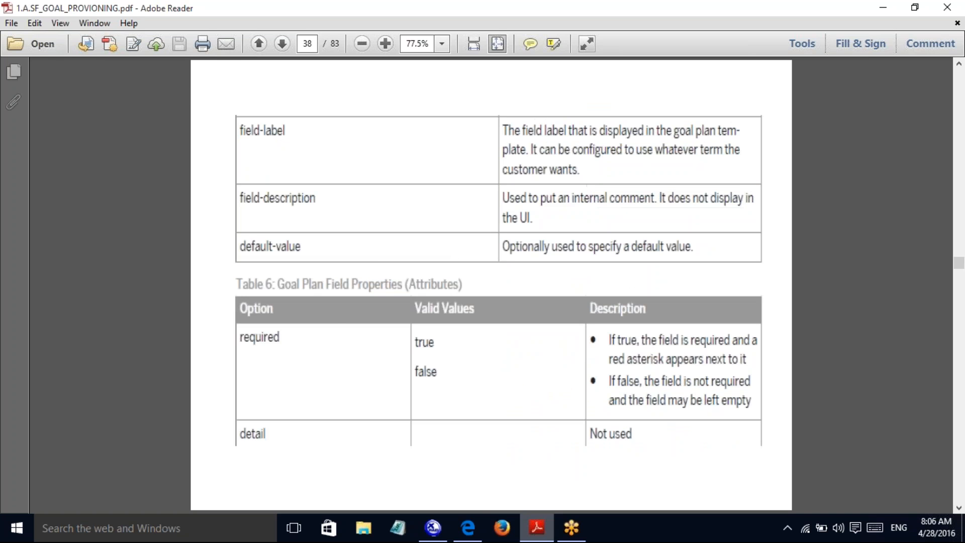
Step: Check the Status field's label in the 2012 goal plan in the browser, view the XML in XMLPad, and return to the PDF in Adobe Reader
click(468, 527)
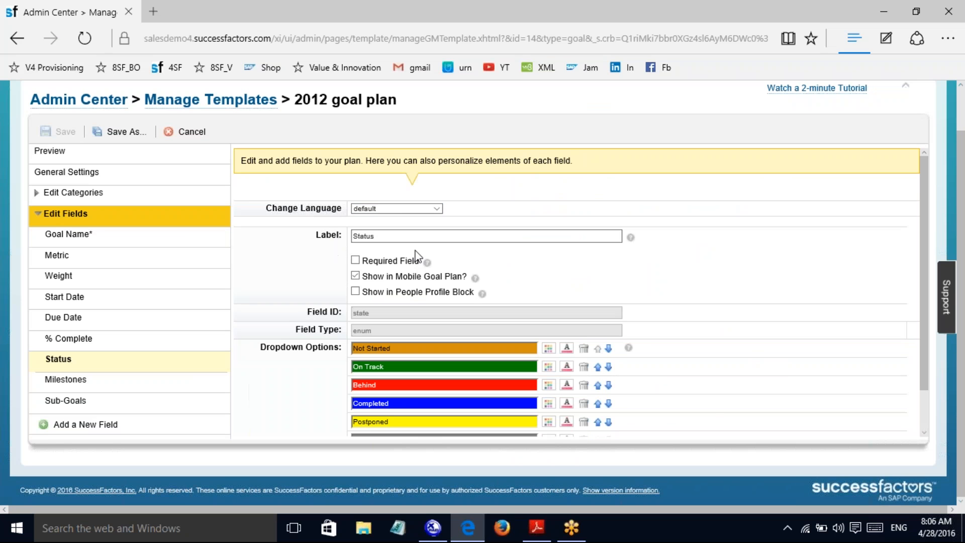
click(402, 235)
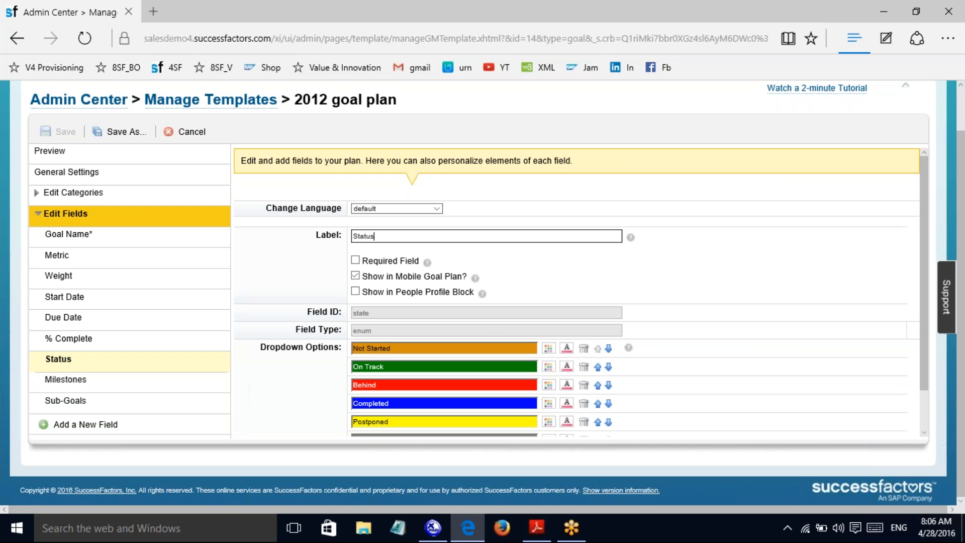
click(435, 527)
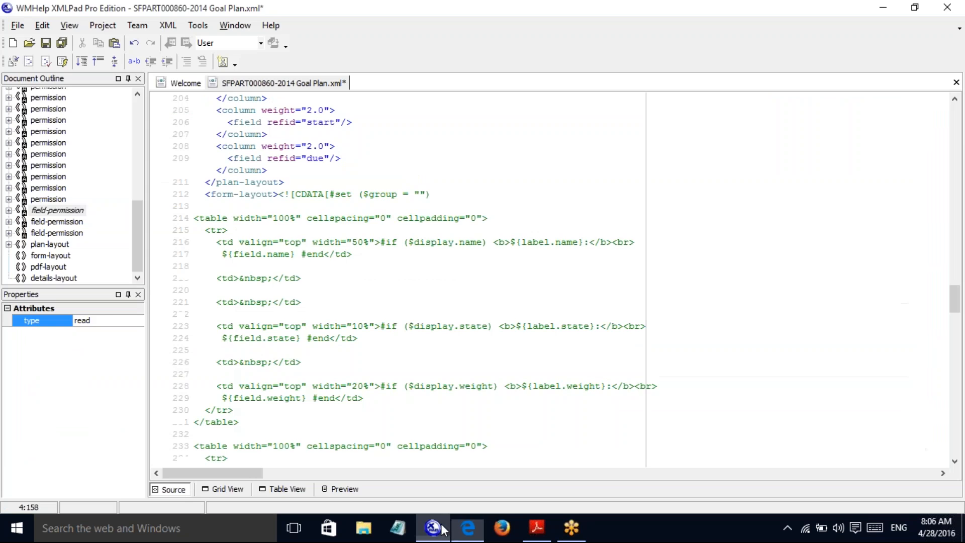
click(536, 527)
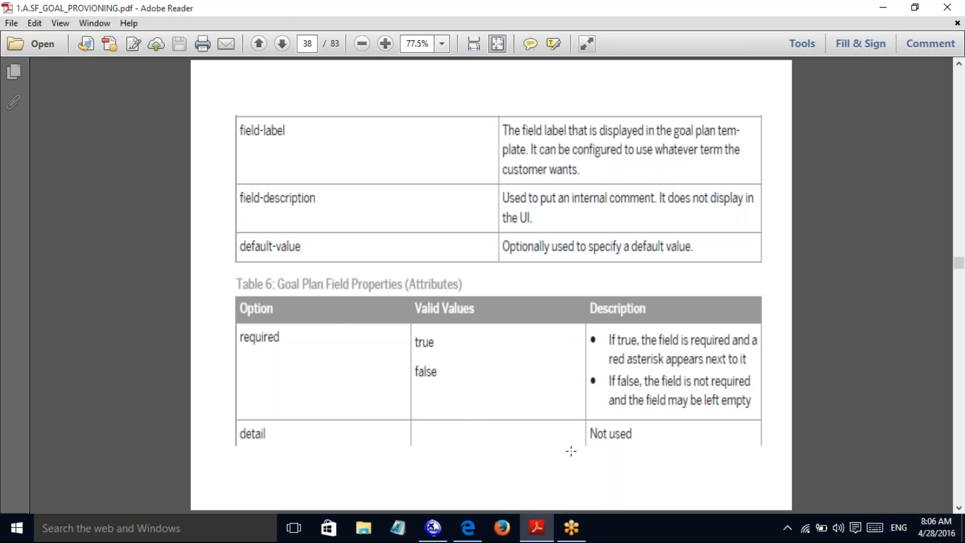
Step: Switch to the 2012 goal plan template in the browser and make the Status field required
click(470, 525)
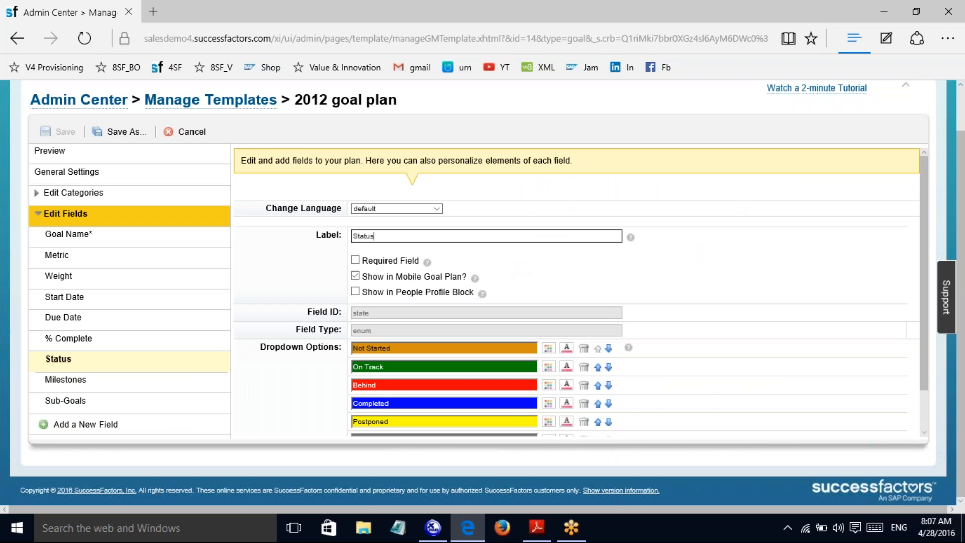
click(355, 260)
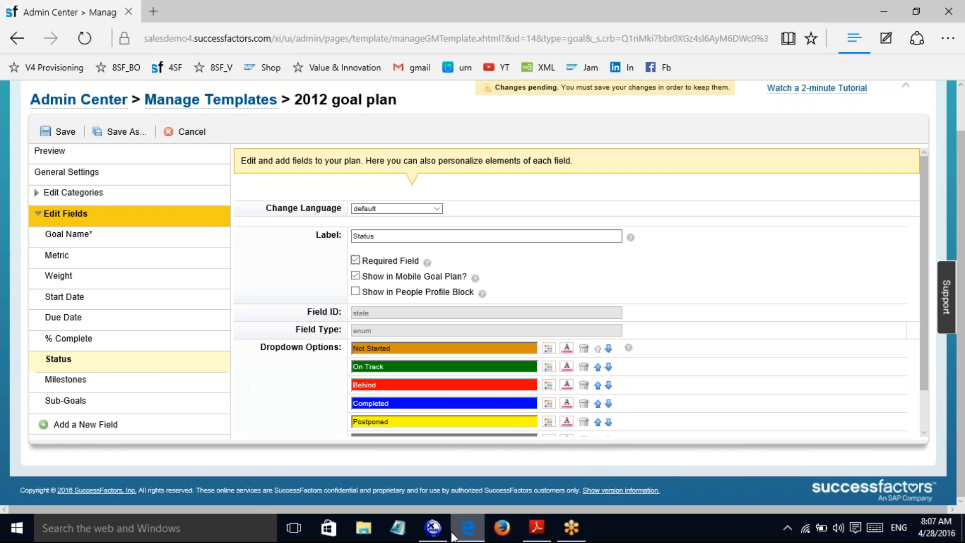
click(433, 528)
click(433, 528)
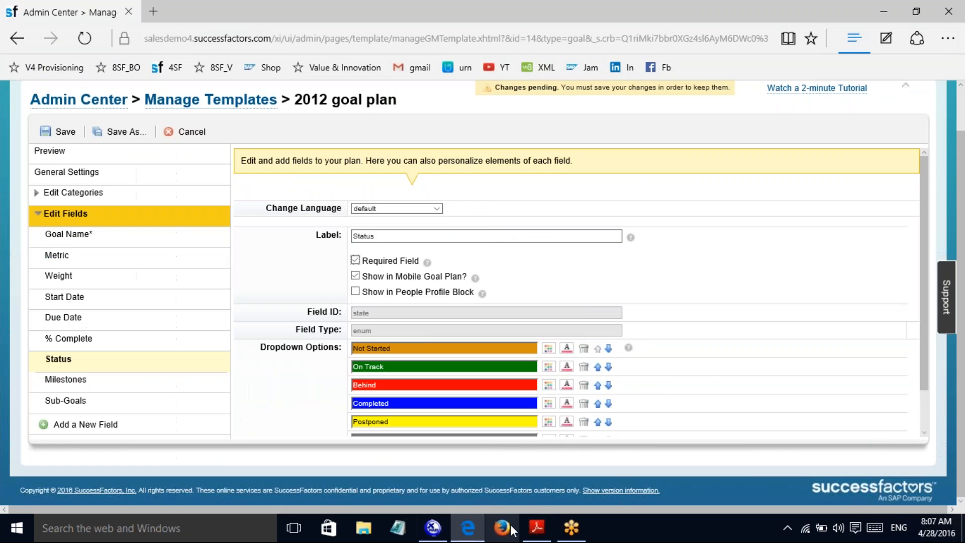
Step: Return to the PDF in Adobe Reader and read pages 38 to 40, covering field properties, fields to include and the goal charts
click(537, 528)
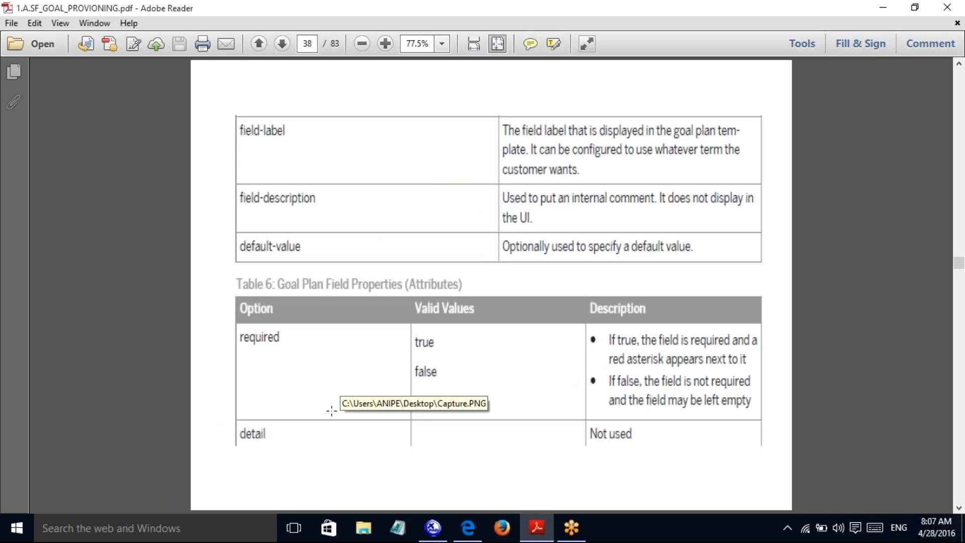
click(959, 508)
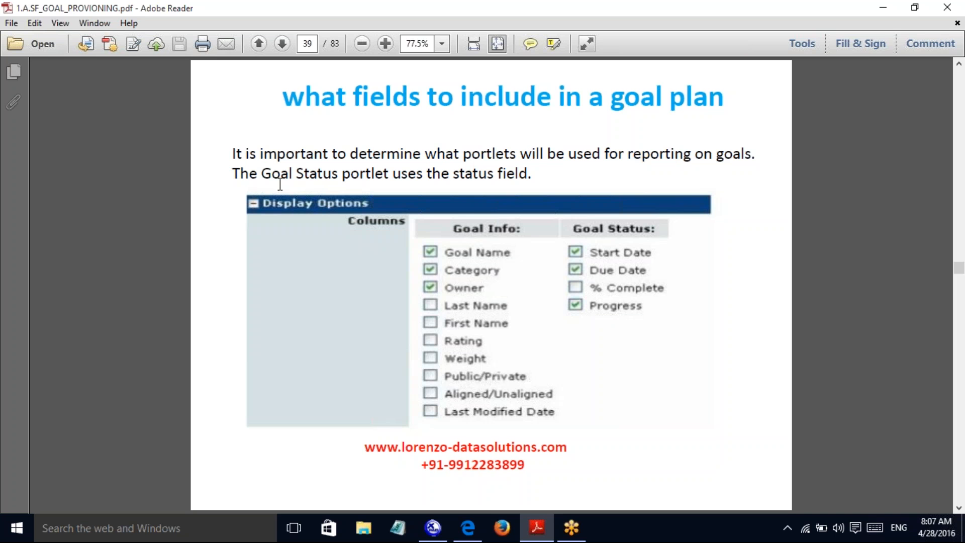
mouse_move(461, 534)
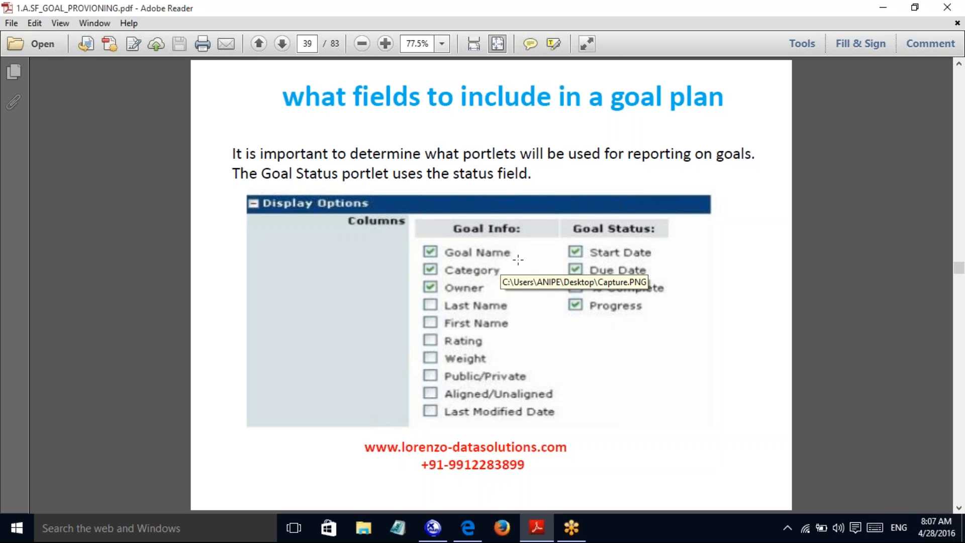
click(959, 507)
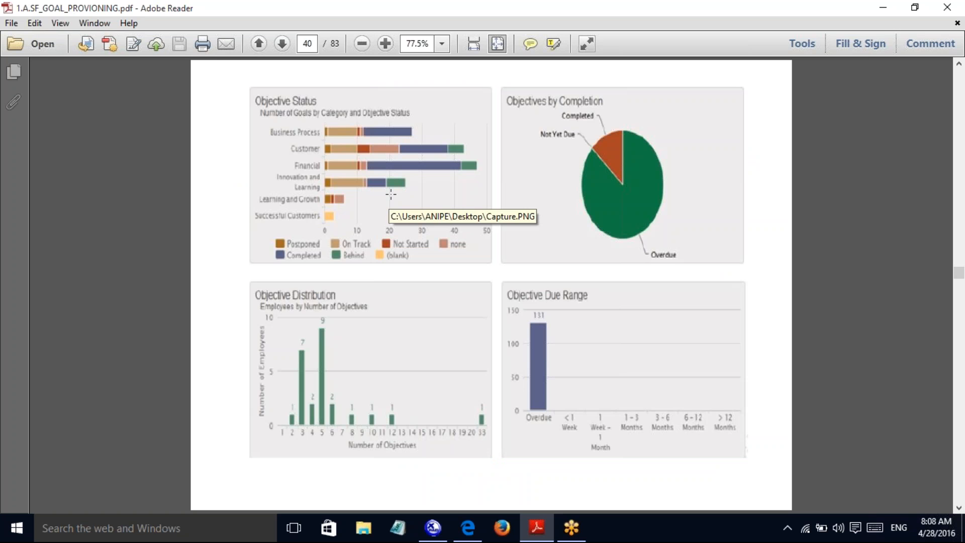
Step: Save the 2012 goal plan template in the browser and open the Goals page
click(468, 528)
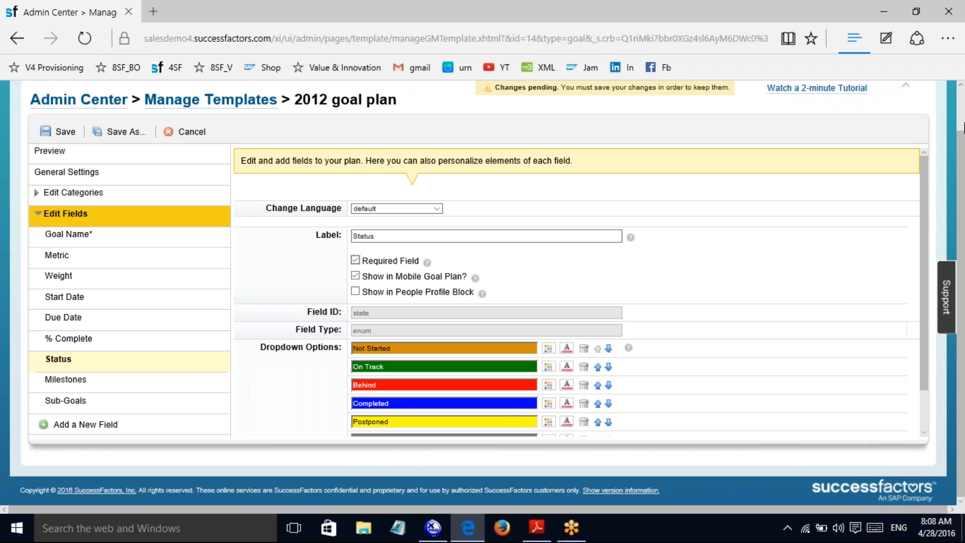
click(63, 132)
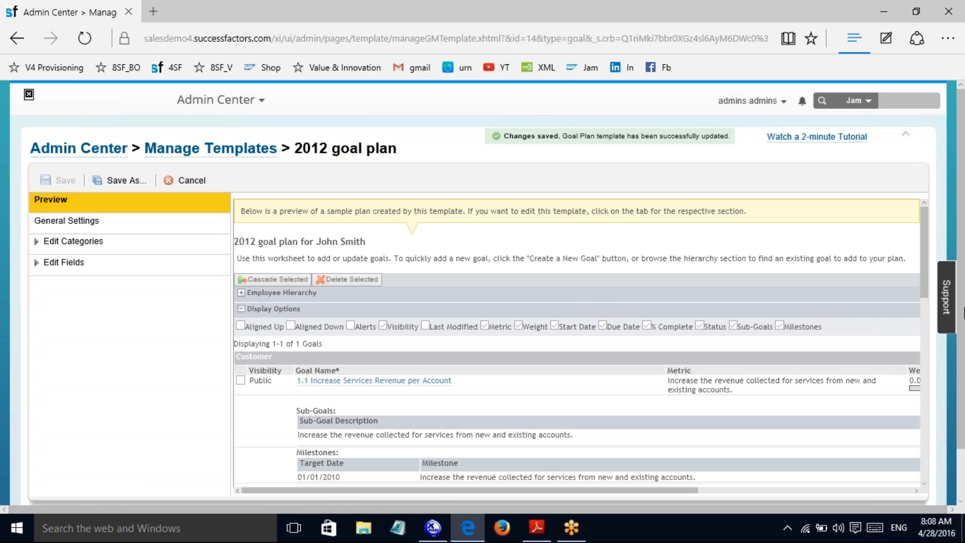
click(262, 103)
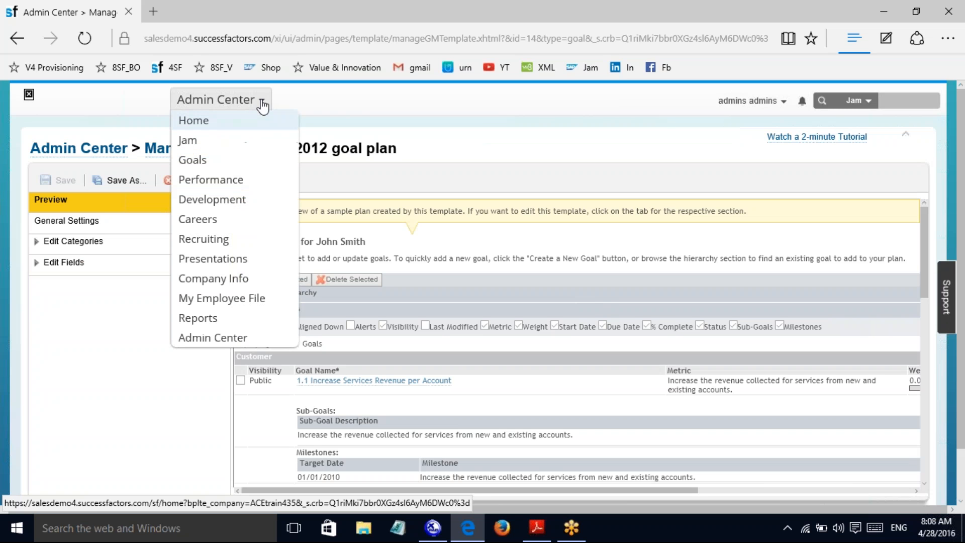
click(191, 160)
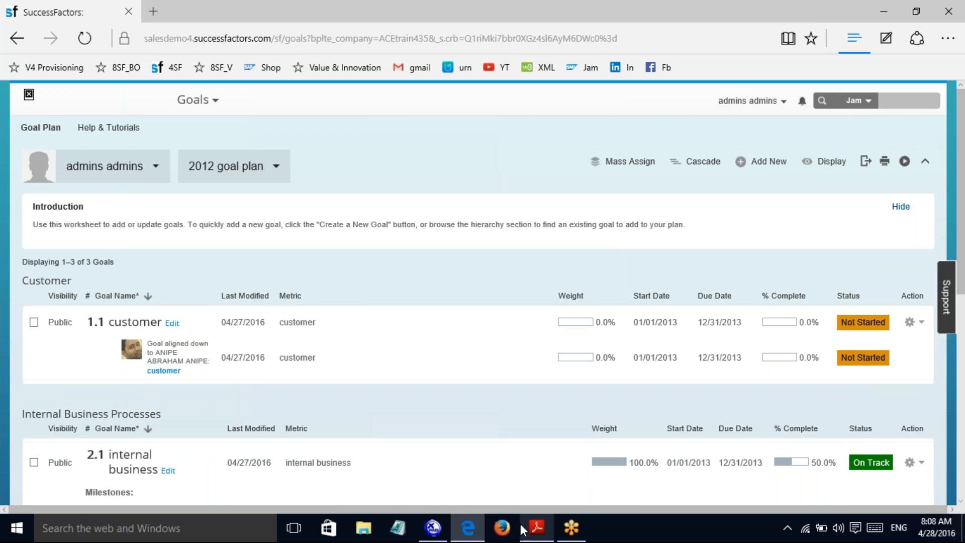
Step: Open the Goals Alignment Spotlight for the 1.1 customer goal and expand its display options to review the columns
mouse_move(534, 527)
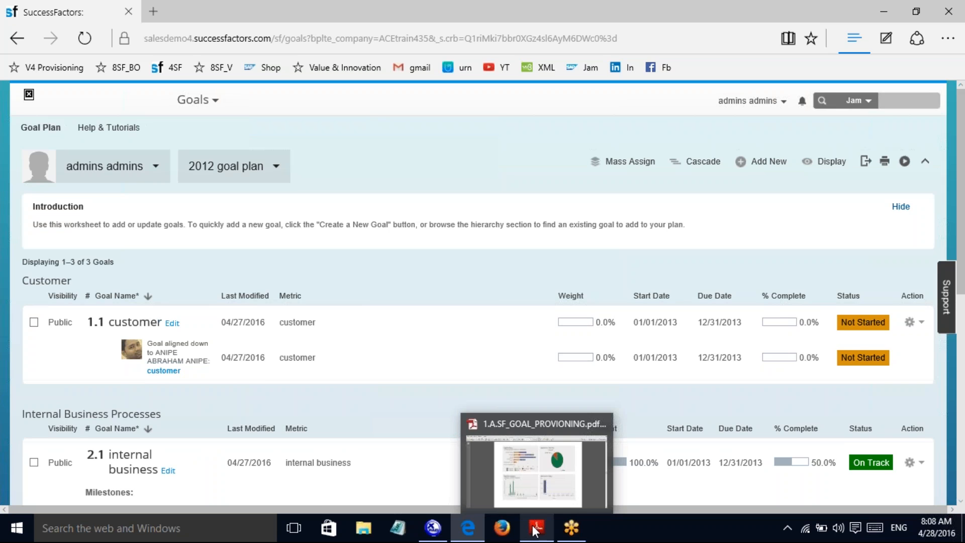
click(910, 322)
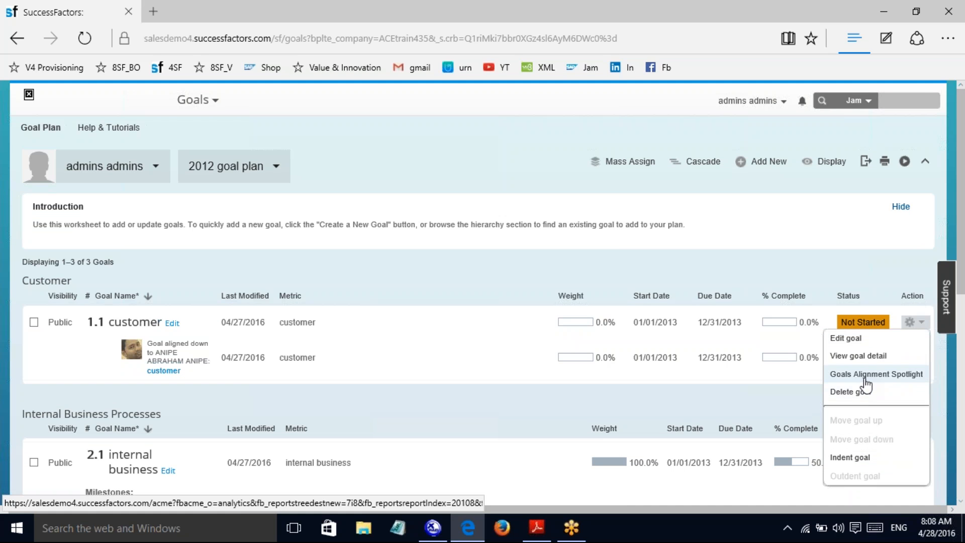
click(866, 381)
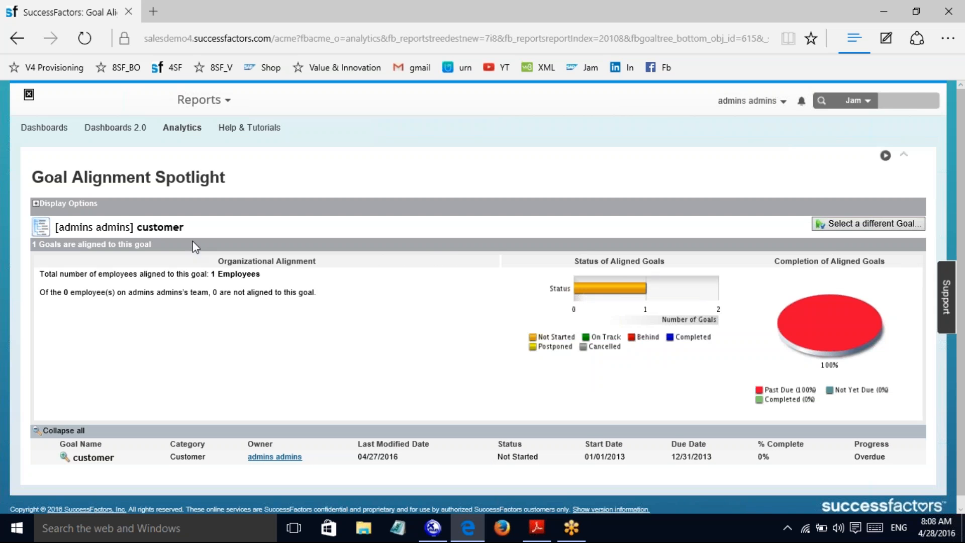
click(37, 204)
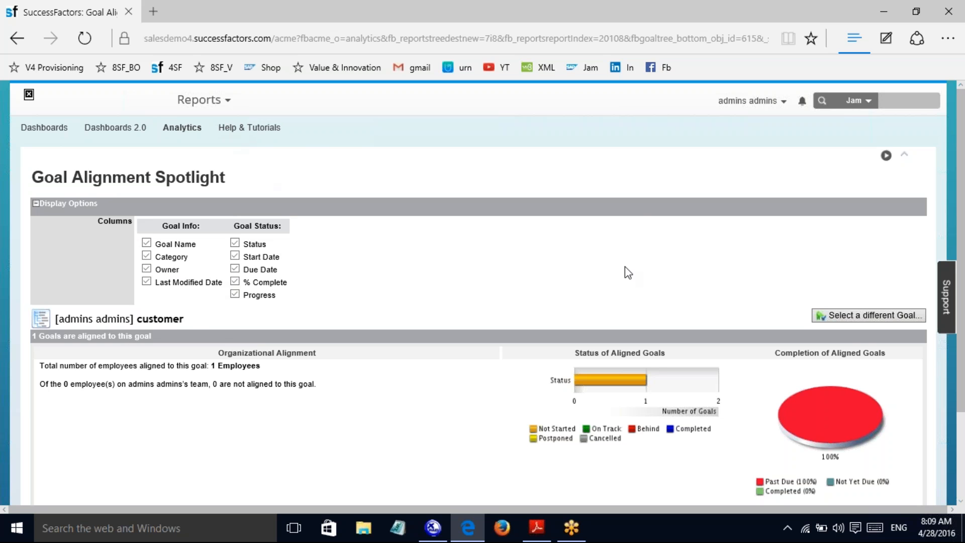
mouse_move(964, 176)
mouse_down()
mouse_move(964, 279)
mouse_move(964, 193)
mouse_up()
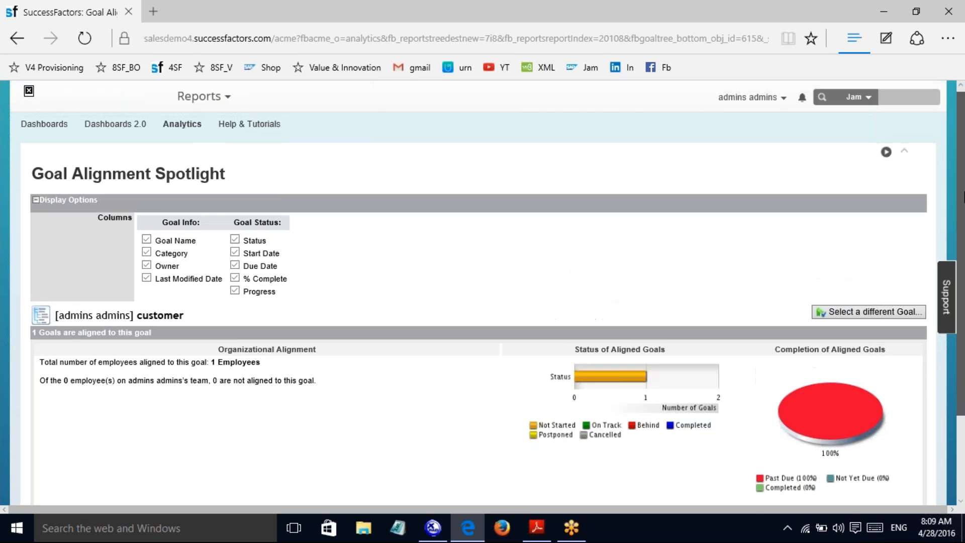
Step: Return to the 2012 goal plan on the Goals page and hide the Milestones, Sub-Goals, Status and Weight columns
click(228, 103)
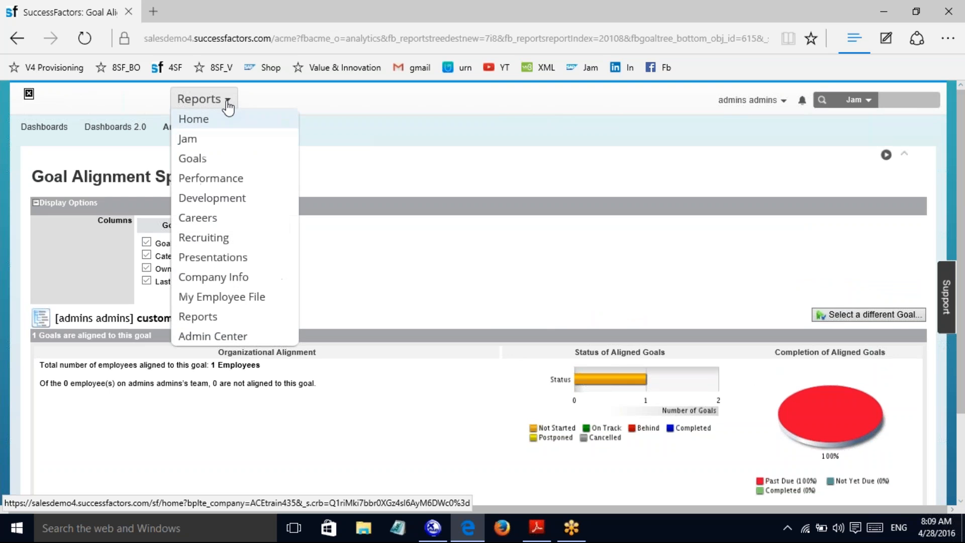
click(198, 156)
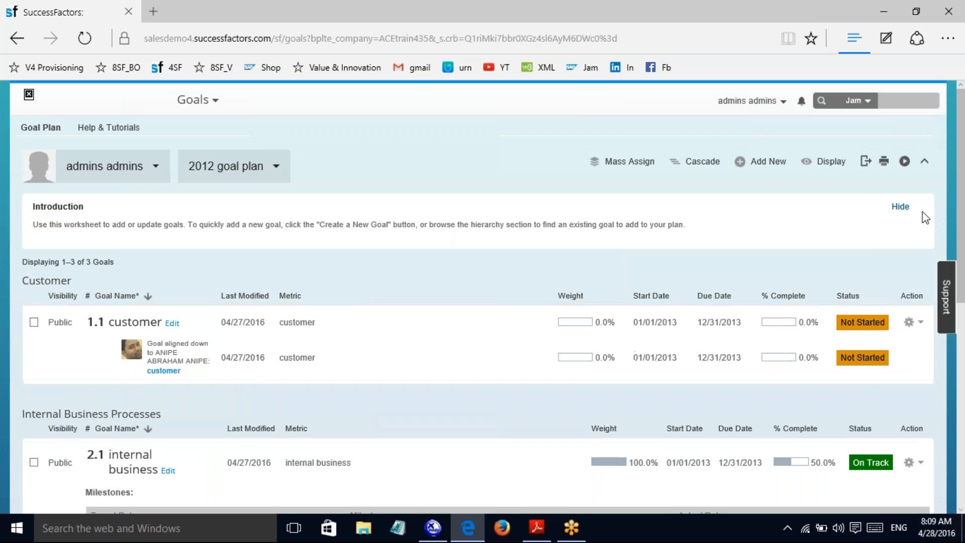
click(827, 161)
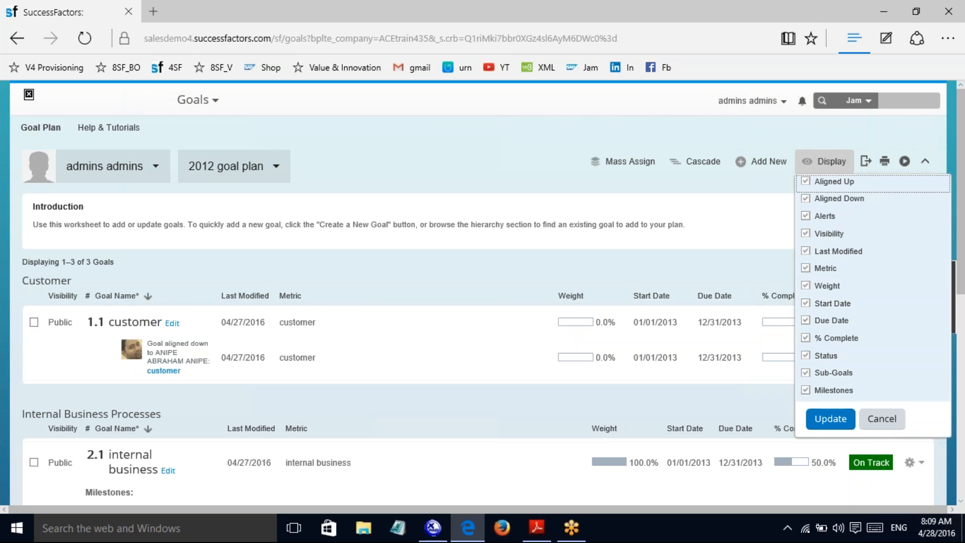
click(511, 263)
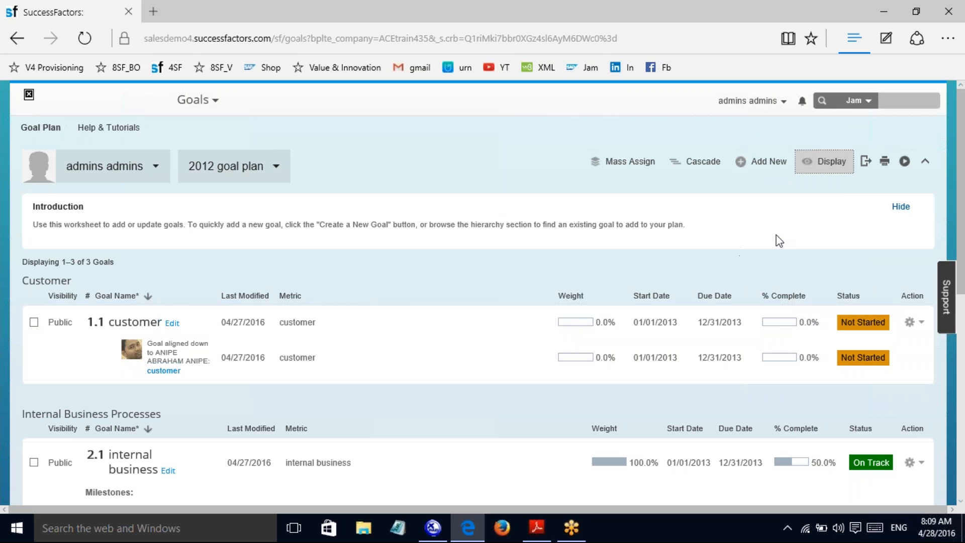
click(829, 162)
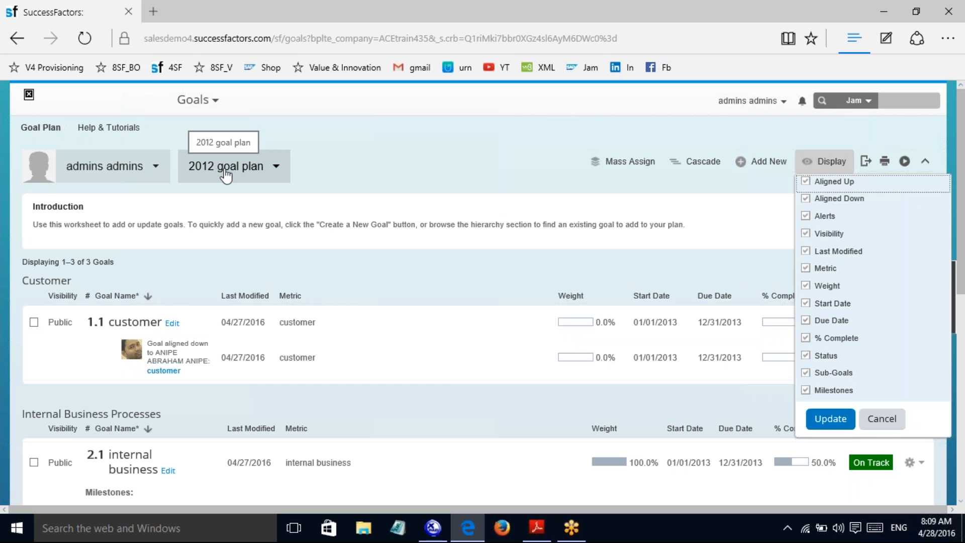
click(805, 391)
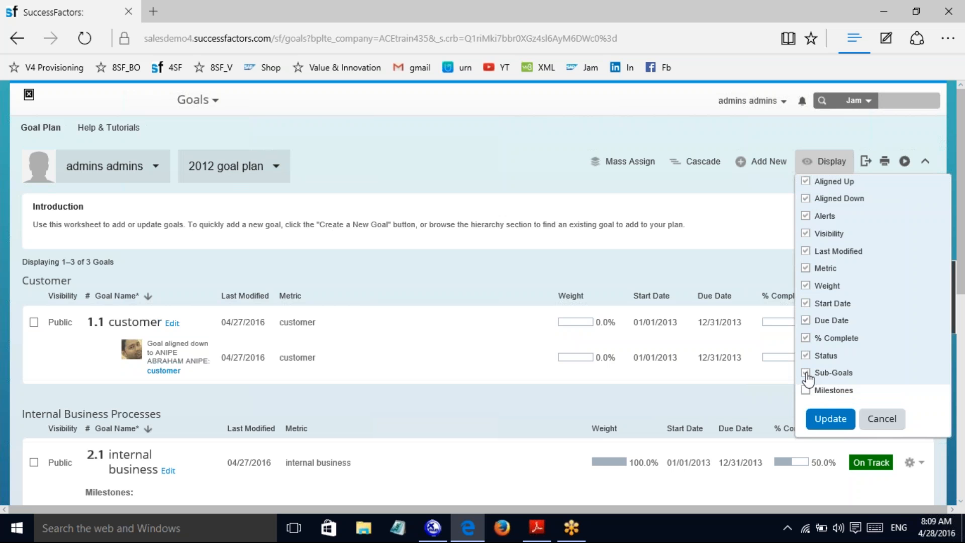
click(806, 373)
click(806, 356)
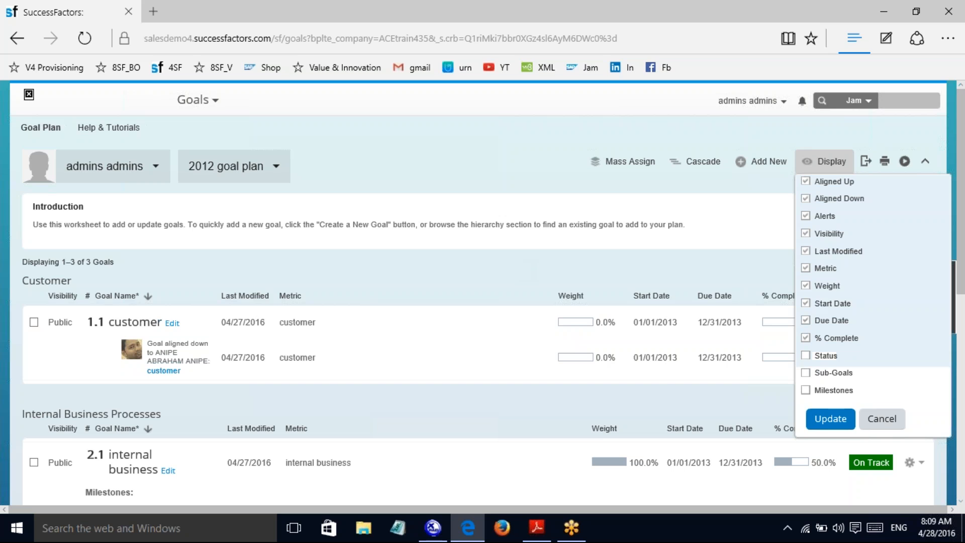
click(830, 419)
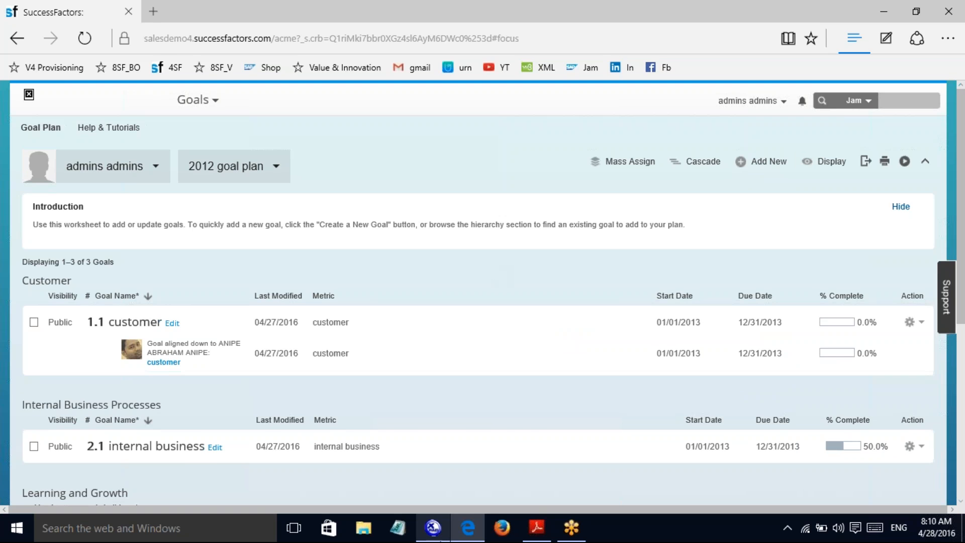
Step: View the XML in XMLPad, then switch to Adobe Reader and read page 41 on calculations, functions and operators
click(433, 528)
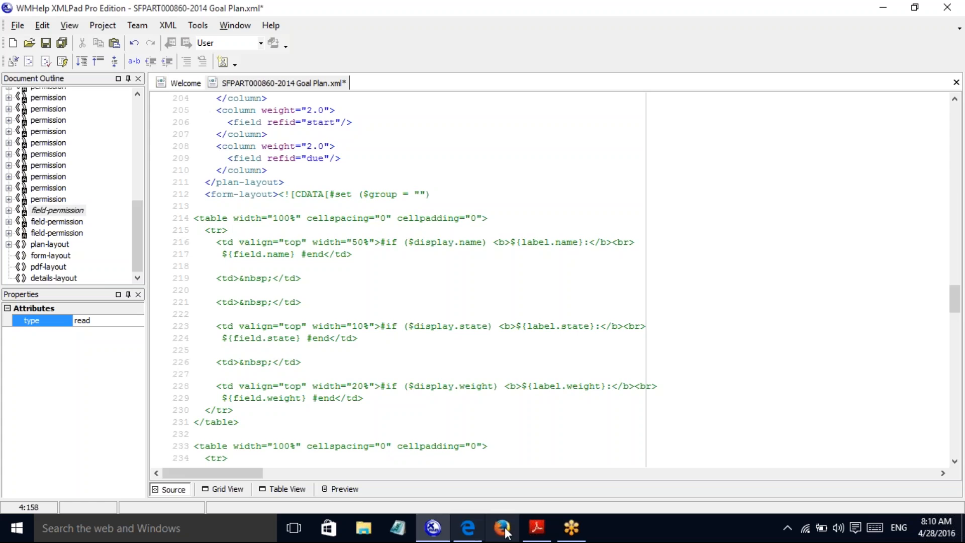
click(536, 528)
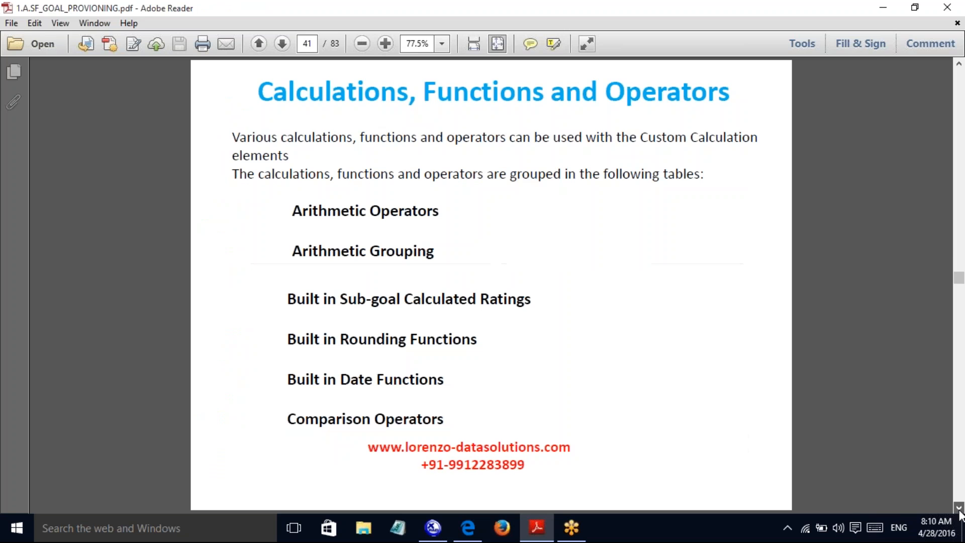
click(959, 508)
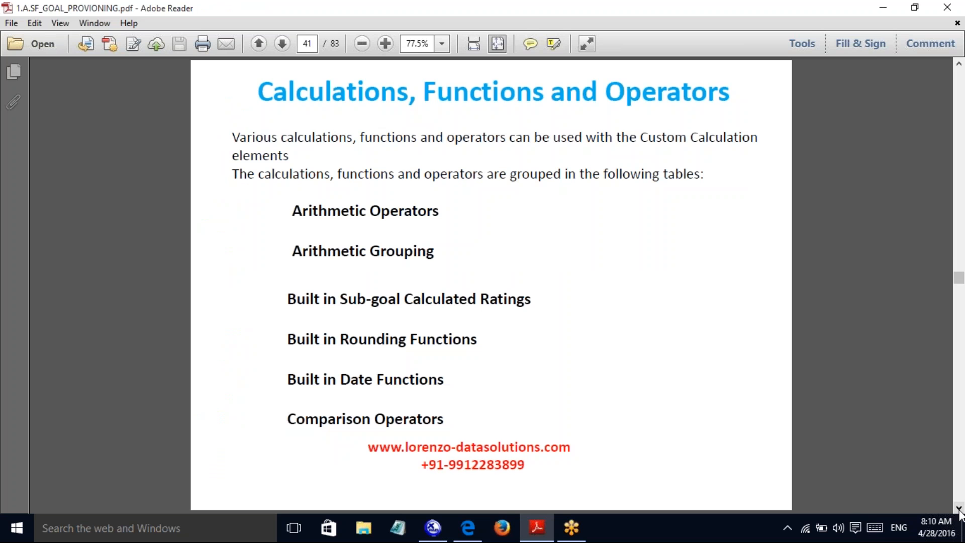